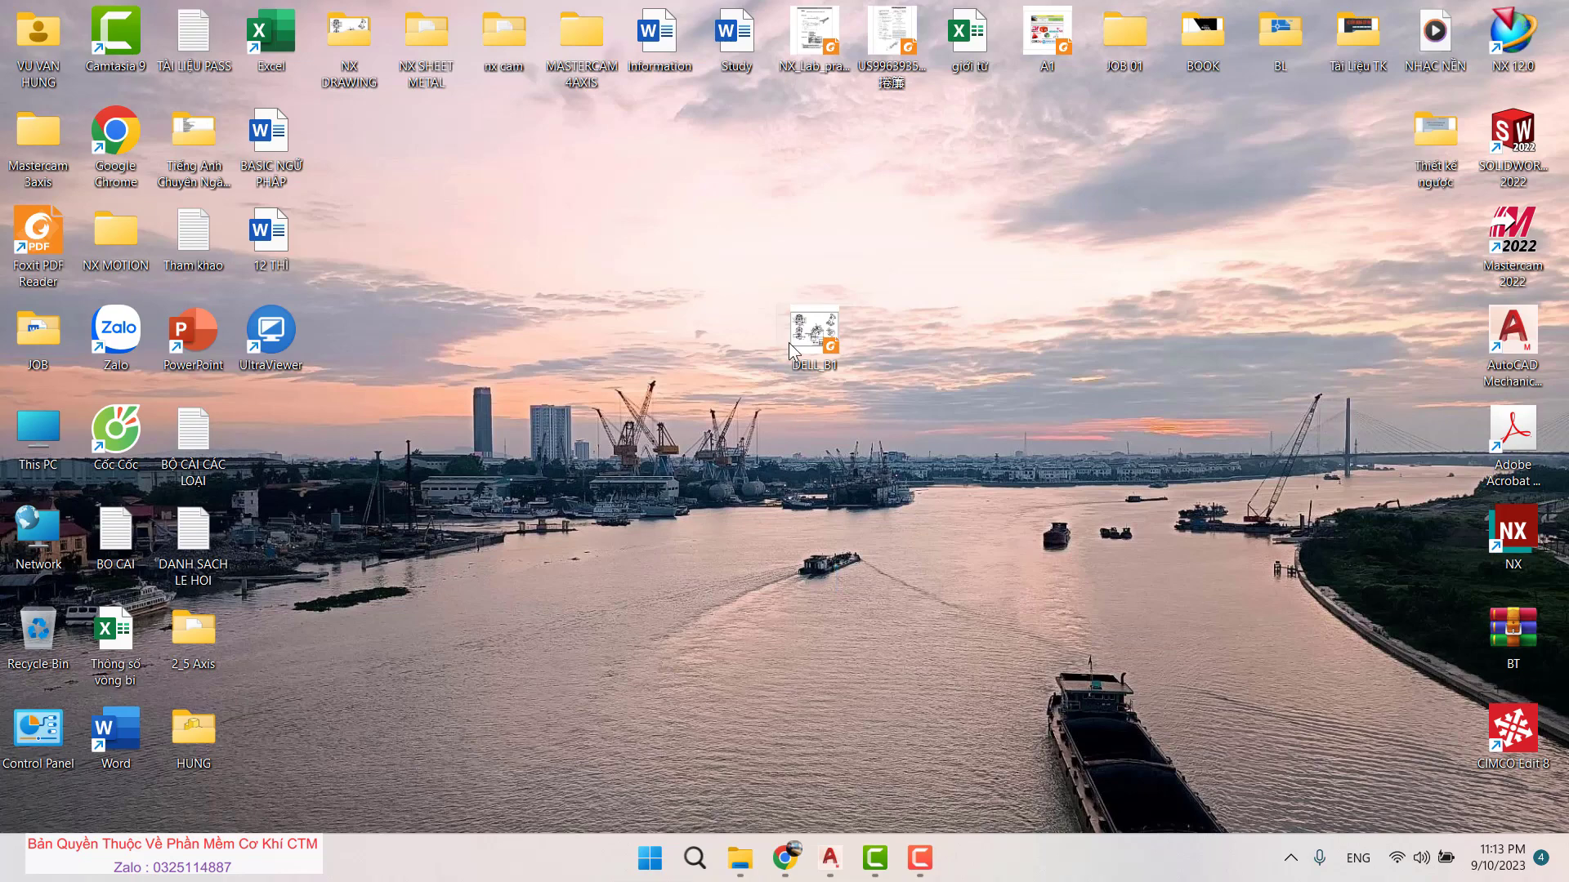
Open DELL_B1.pdf and scroll through the pipe-bracket drawing to review it
{"action": "double_click", "coordinate": [788, 342]}
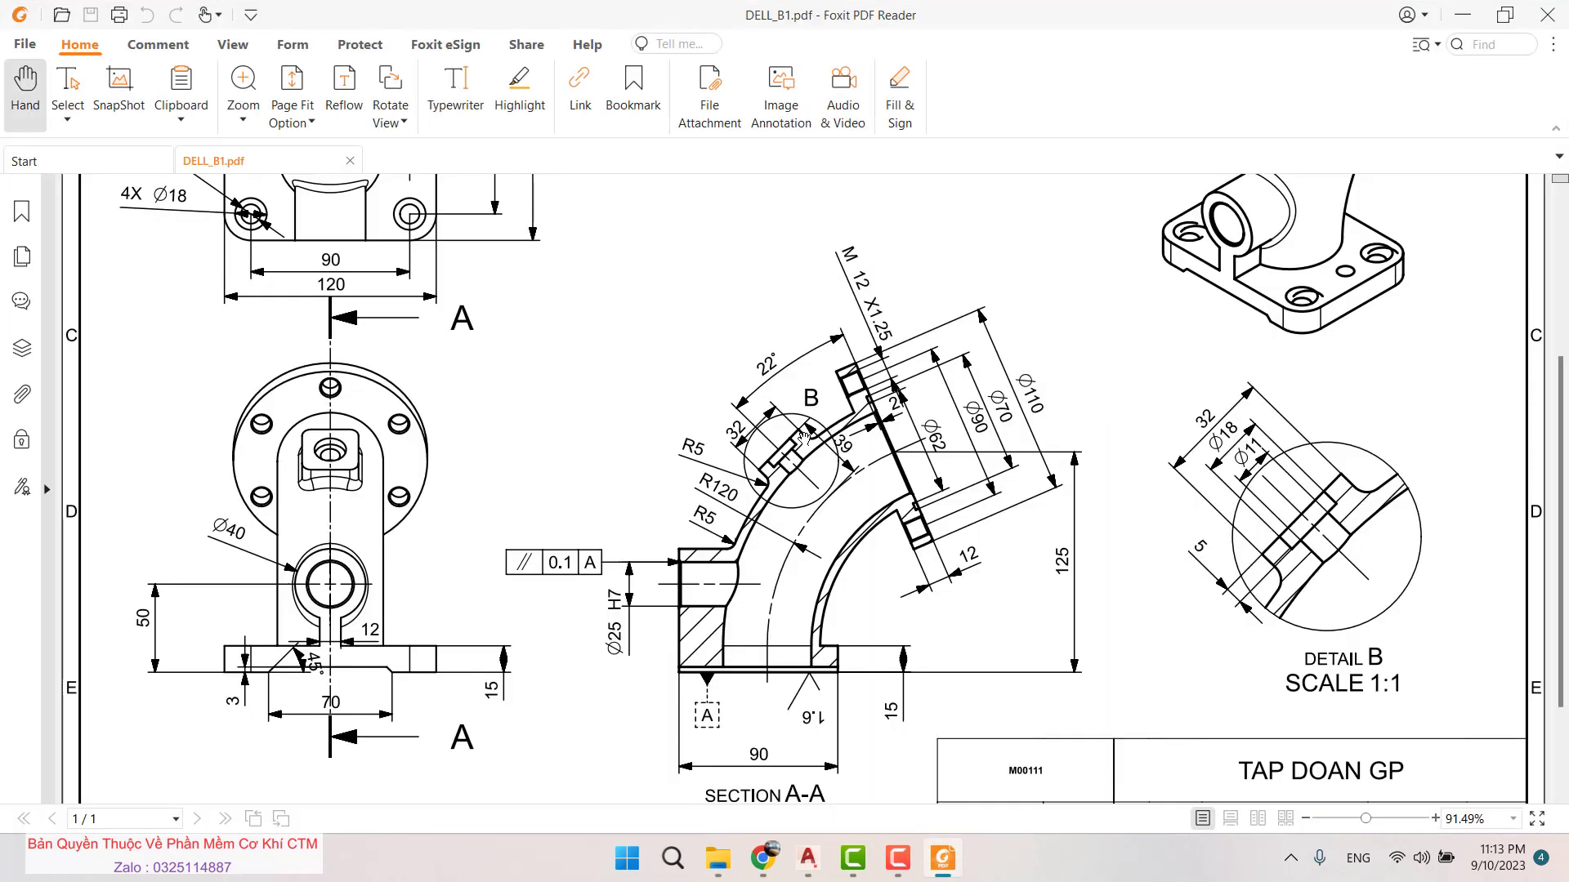
{"action": "scroll", "coordinate": [799, 467], "scroll_direction": "down", "scroll_amount": 3, "text": "ctrl"}
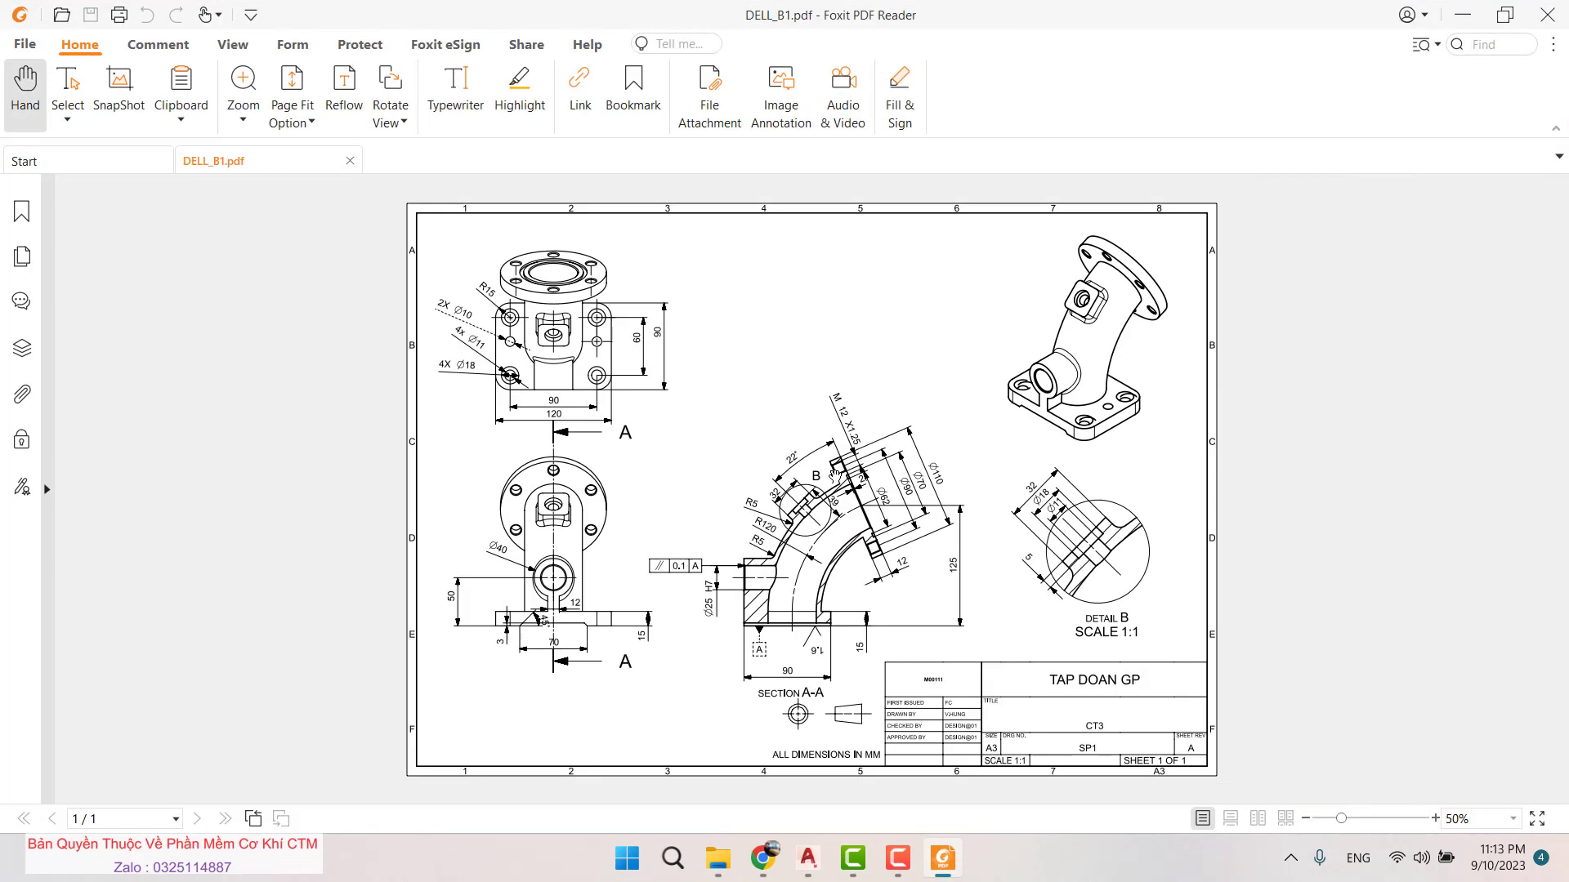
{"action": "scroll", "coordinate": [834, 474], "scroll_direction": "up", "scroll_amount": 2, "text": "ctrl"}
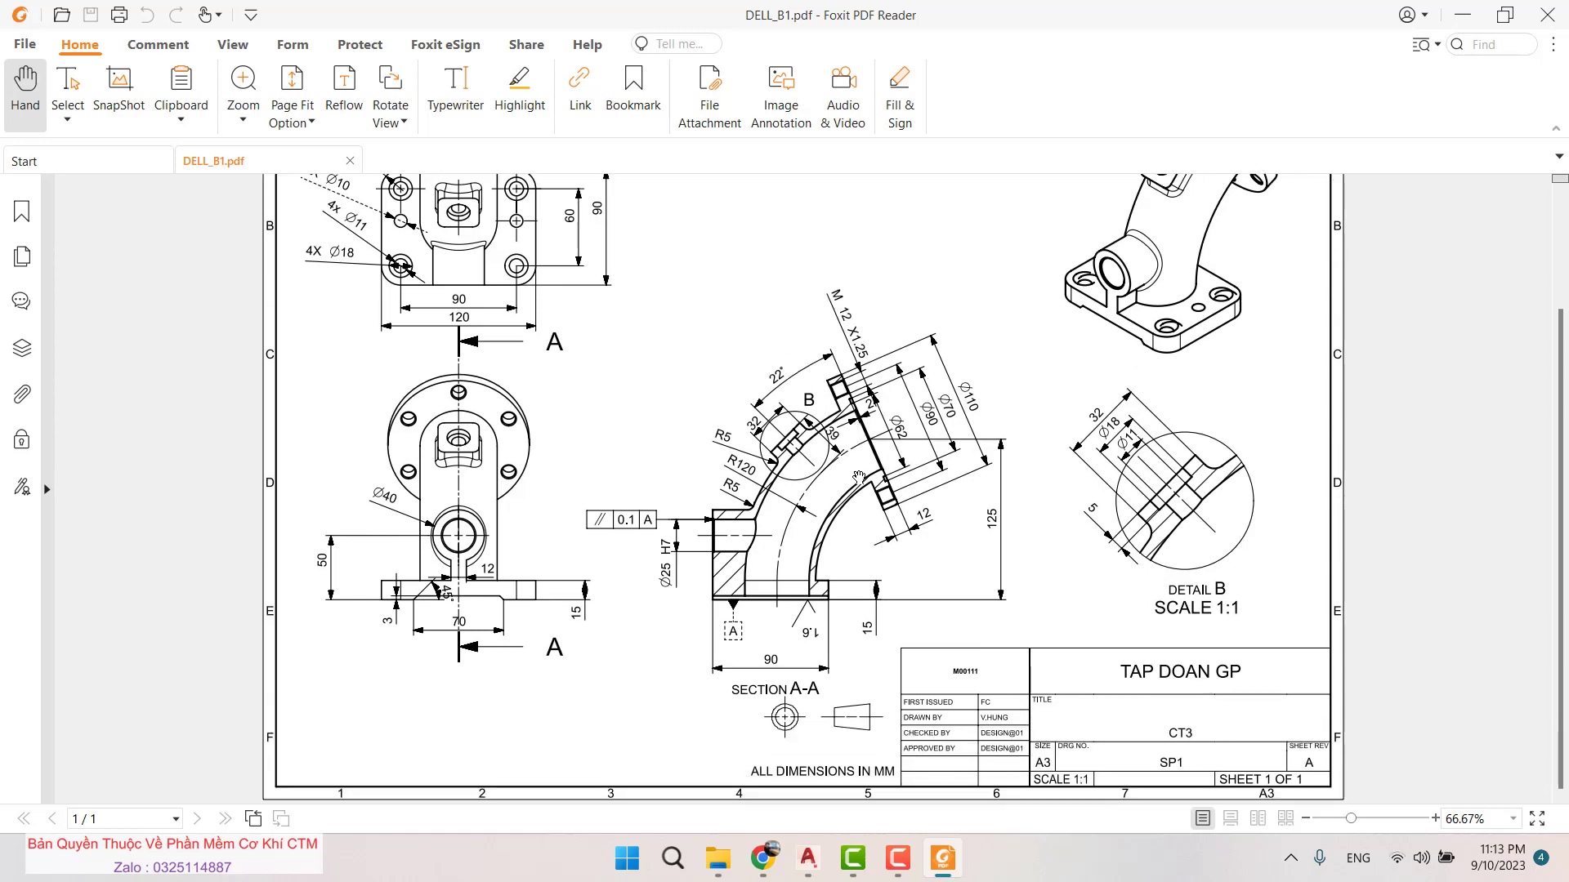
{"action": "scroll", "coordinate": [856, 532], "scroll_direction": "up", "scroll_amount": 1, "text": "ctrl"}
{"action": "scroll", "coordinate": [856, 532], "scroll_direction": "up", "scroll_amount": 1, "text": "ctrl"}
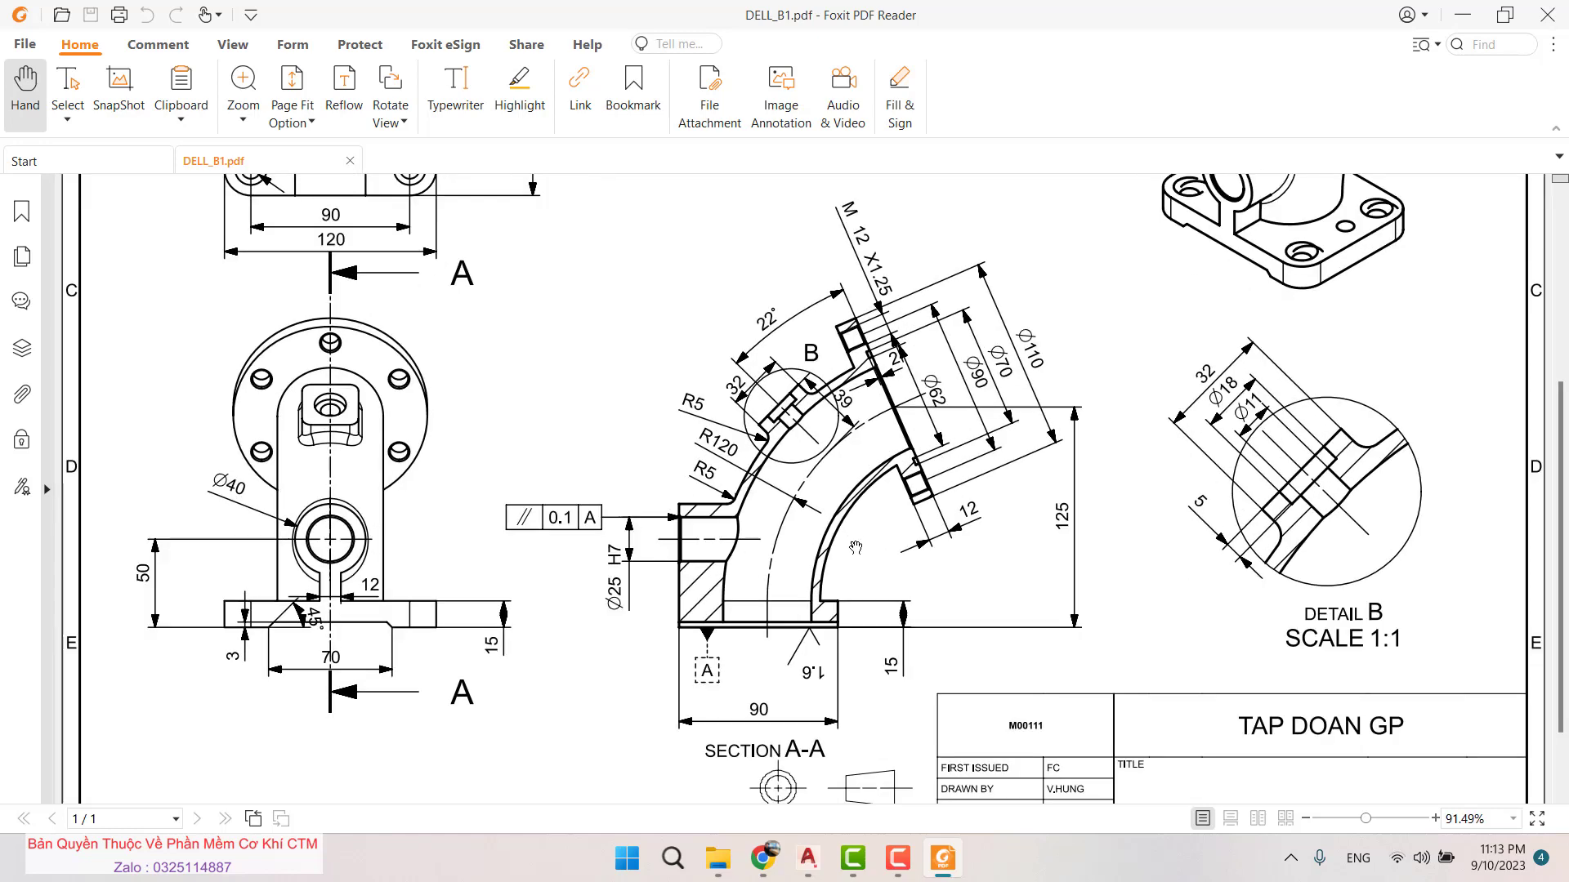
{"action": "scroll", "coordinate": [855, 548], "scroll_direction": "down", "scroll_amount": 1, "text": "ctrl"}
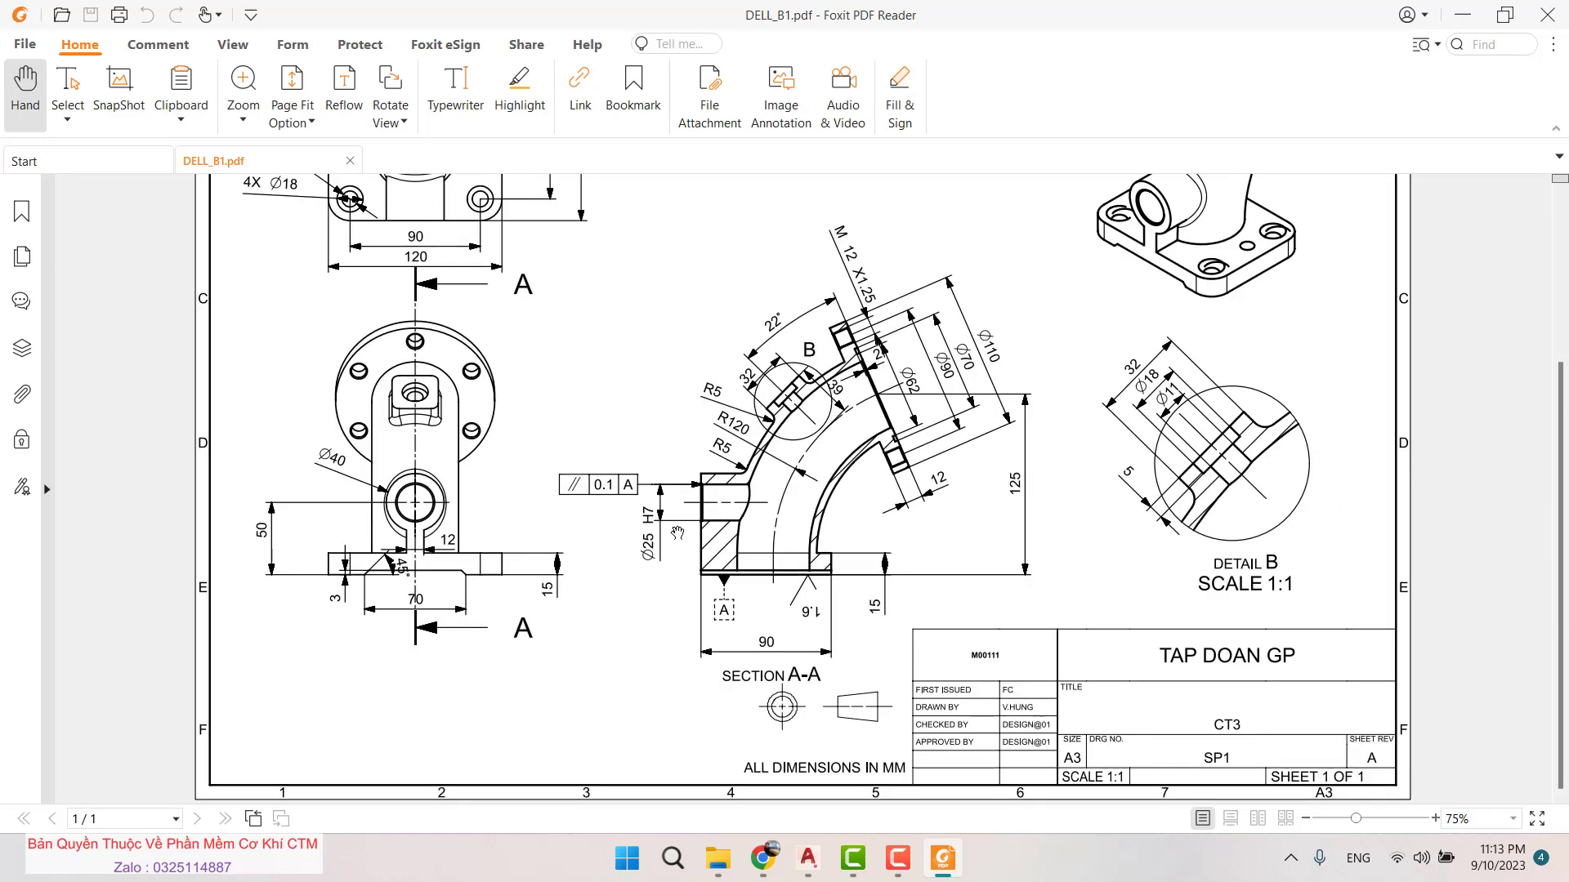
{"action": "scroll", "coordinate": [677, 532], "scroll_direction": "up", "scroll_amount": 1}
{"action": "scroll", "coordinate": [538, 404], "scroll_direction": "up", "scroll_amount": 1}
{"action": "scroll", "coordinate": [439, 321], "scroll_direction": "up", "scroll_amount": 1}
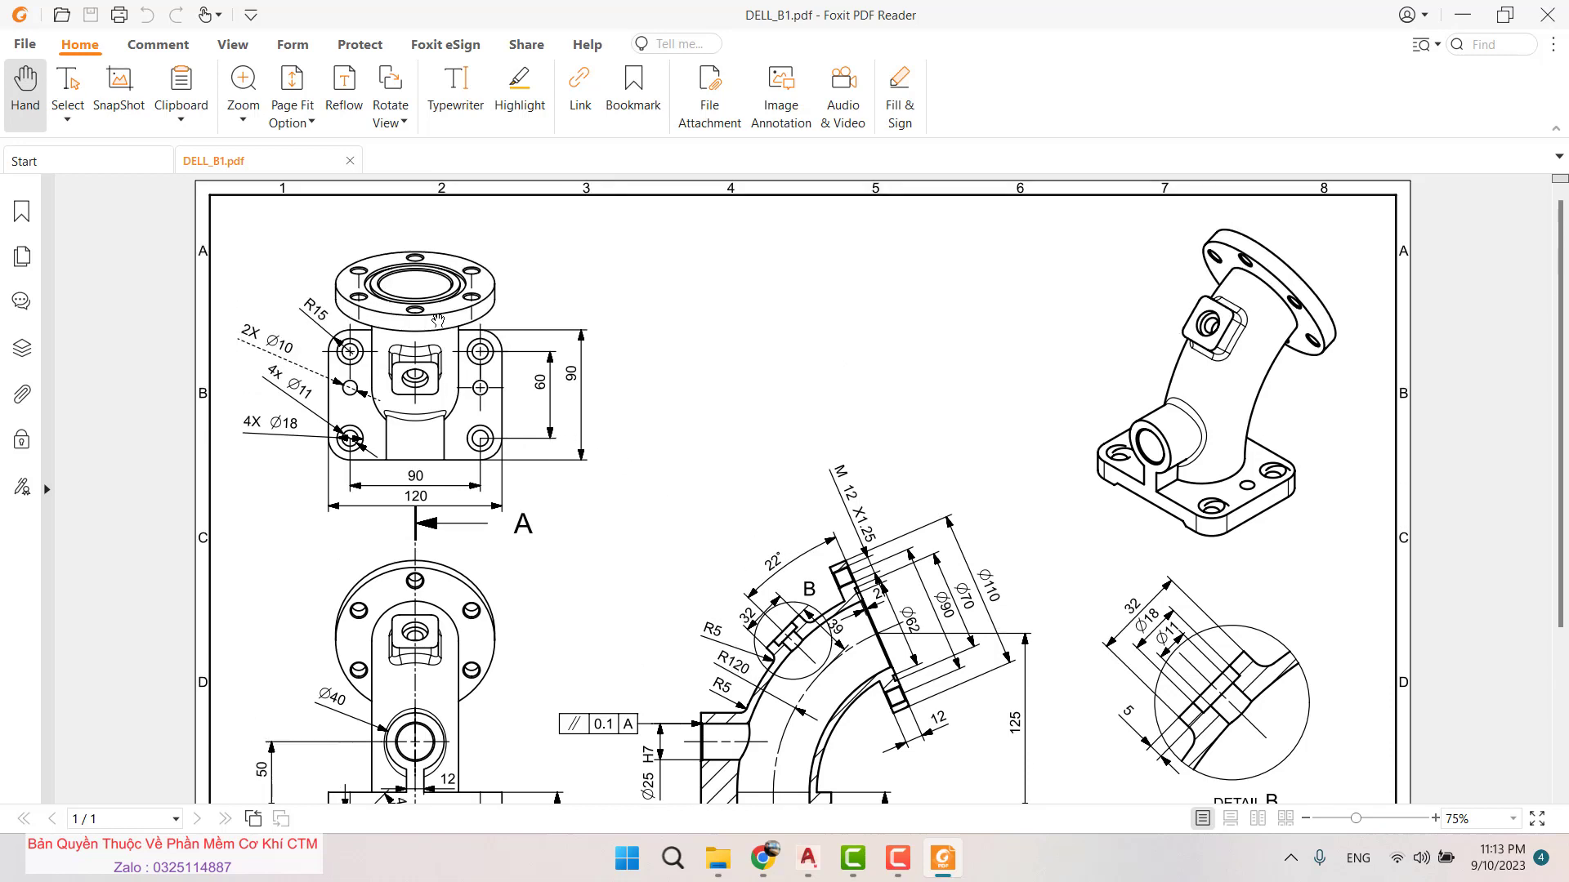
{"action": "scroll", "coordinate": [538, 296], "scroll_direction": "up", "scroll_amount": 1, "text": "ctrl"}
{"action": "scroll", "coordinate": [557, 272], "scroll_direction": "down", "scroll_amount": 1}
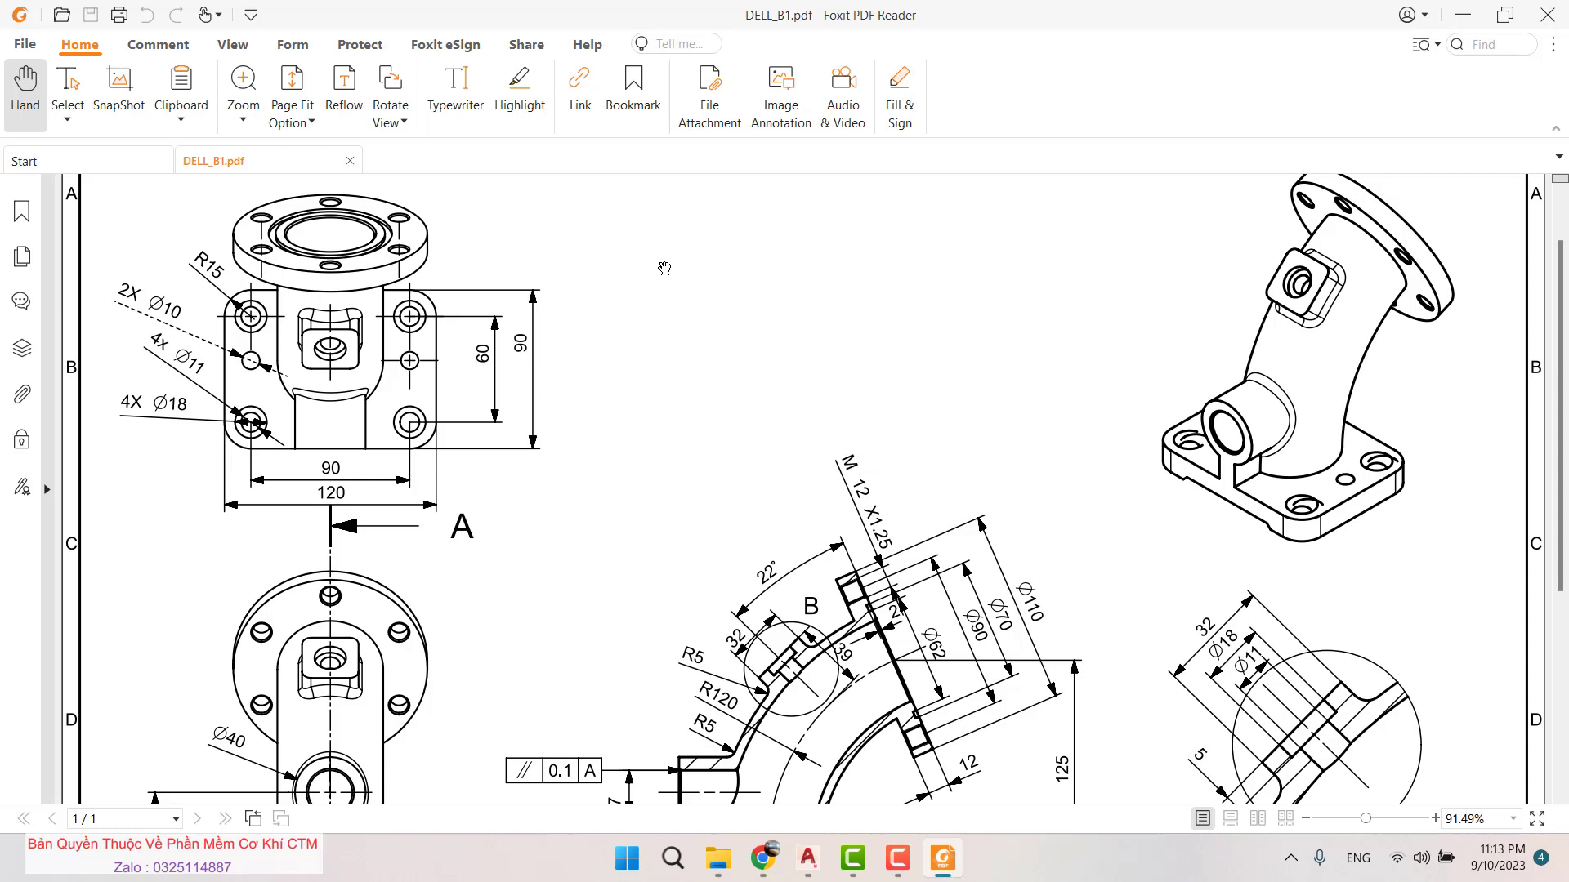
{"action": "scroll", "coordinate": [686, 310], "scroll_direction": "down", "scroll_amount": 3}
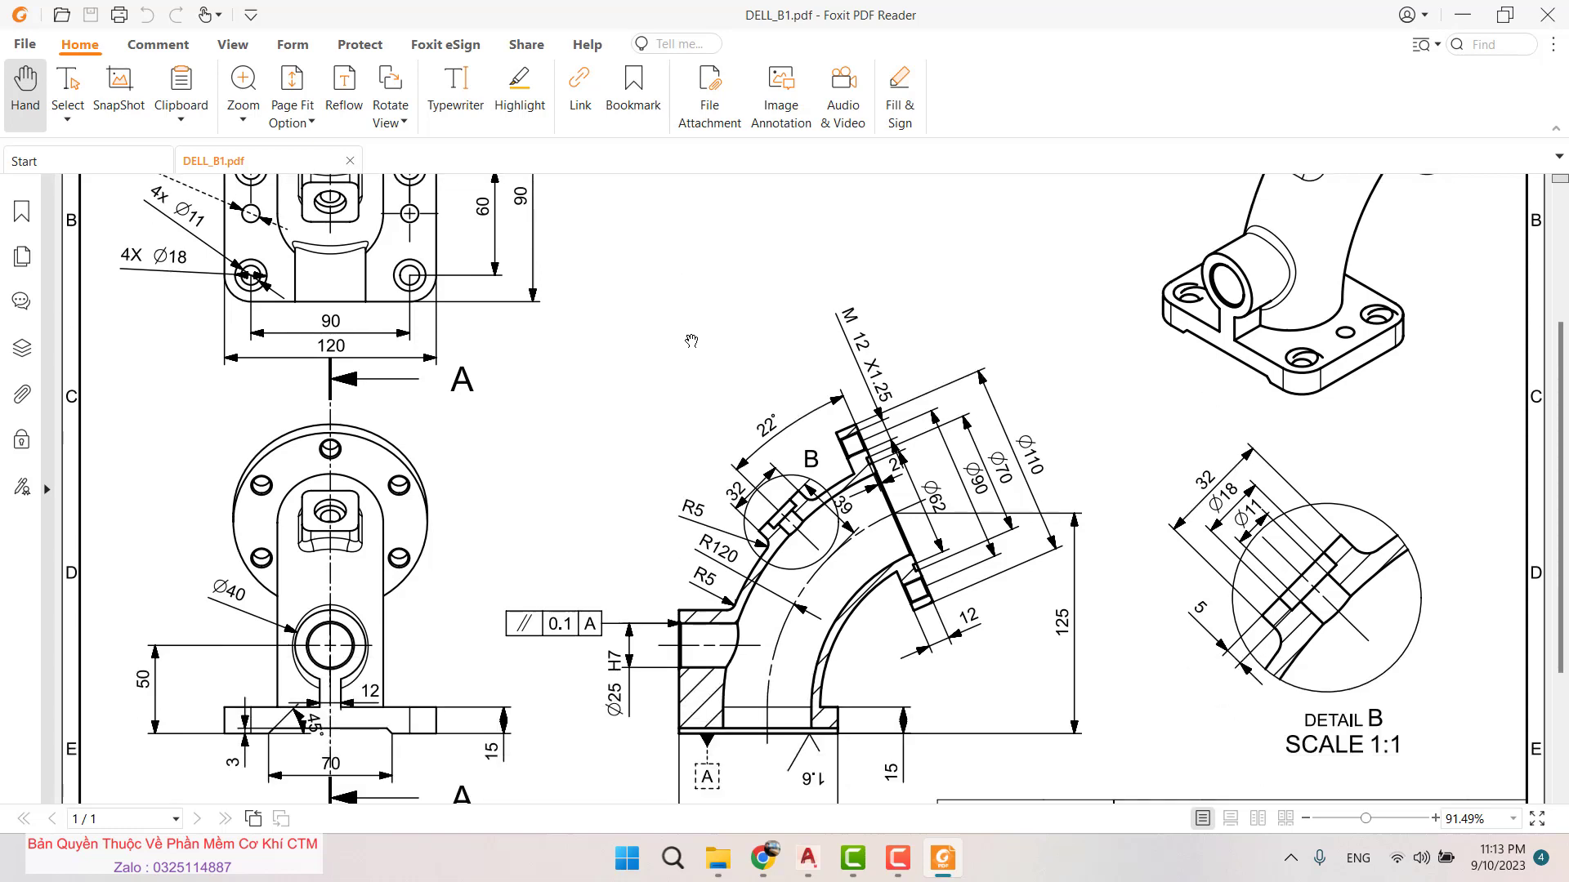
{"action": "scroll", "coordinate": [679, 371], "scroll_direction": "down", "scroll_amount": 2}
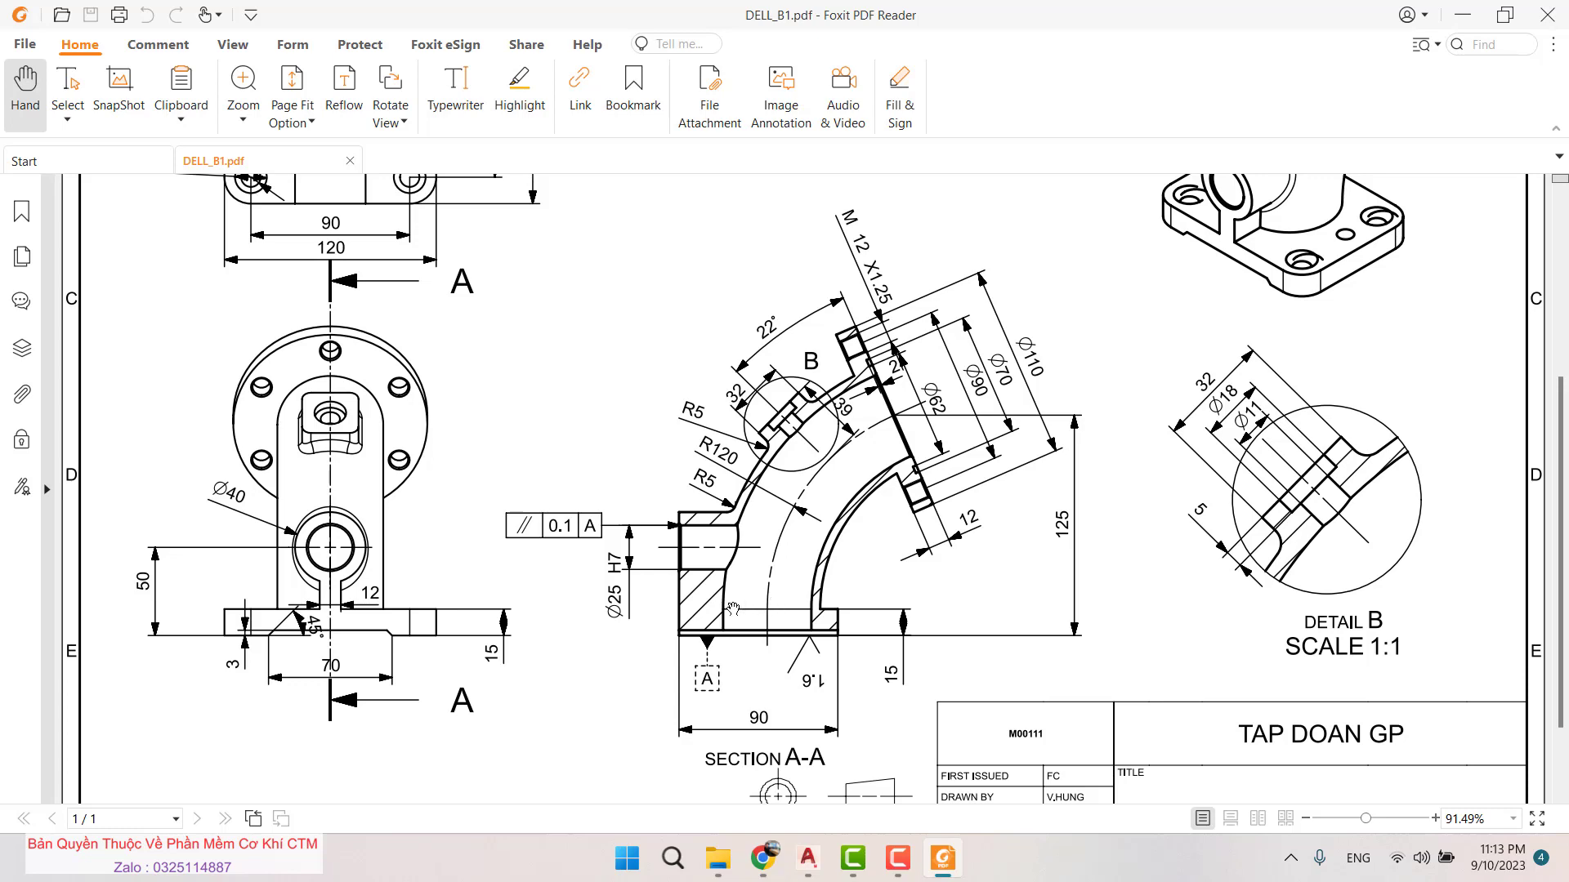
{"action": "scroll", "coordinate": [733, 609], "scroll_direction": "up", "scroll_amount": 5}
{"action": "scroll", "coordinate": [739, 621], "scroll_direction": "down", "scroll_amount": 5}
{"action": "scroll", "coordinate": [748, 629], "scroll_direction": "down", "scroll_amount": 2}
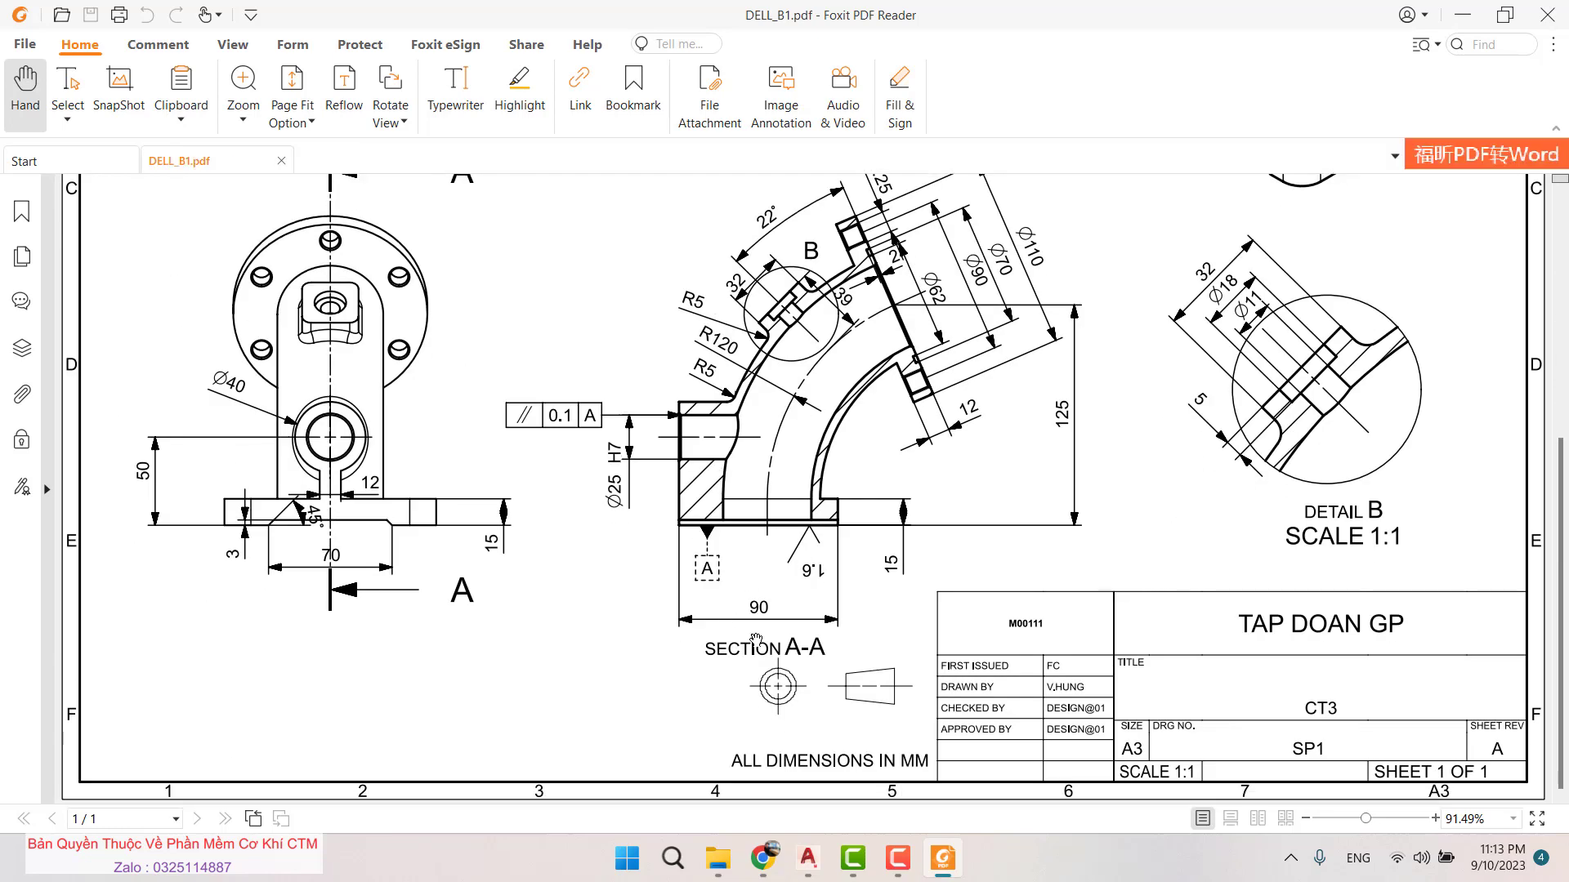
{"action": "scroll", "coordinate": [756, 639], "scroll_direction": "up", "scroll_amount": 3}
{"action": "scroll", "coordinate": [756, 639], "scroll_direction": "up", "scroll_amount": 3}
{"action": "scroll", "coordinate": [756, 640], "scroll_direction": "down", "scroll_amount": 1, "text": "ctrl"}
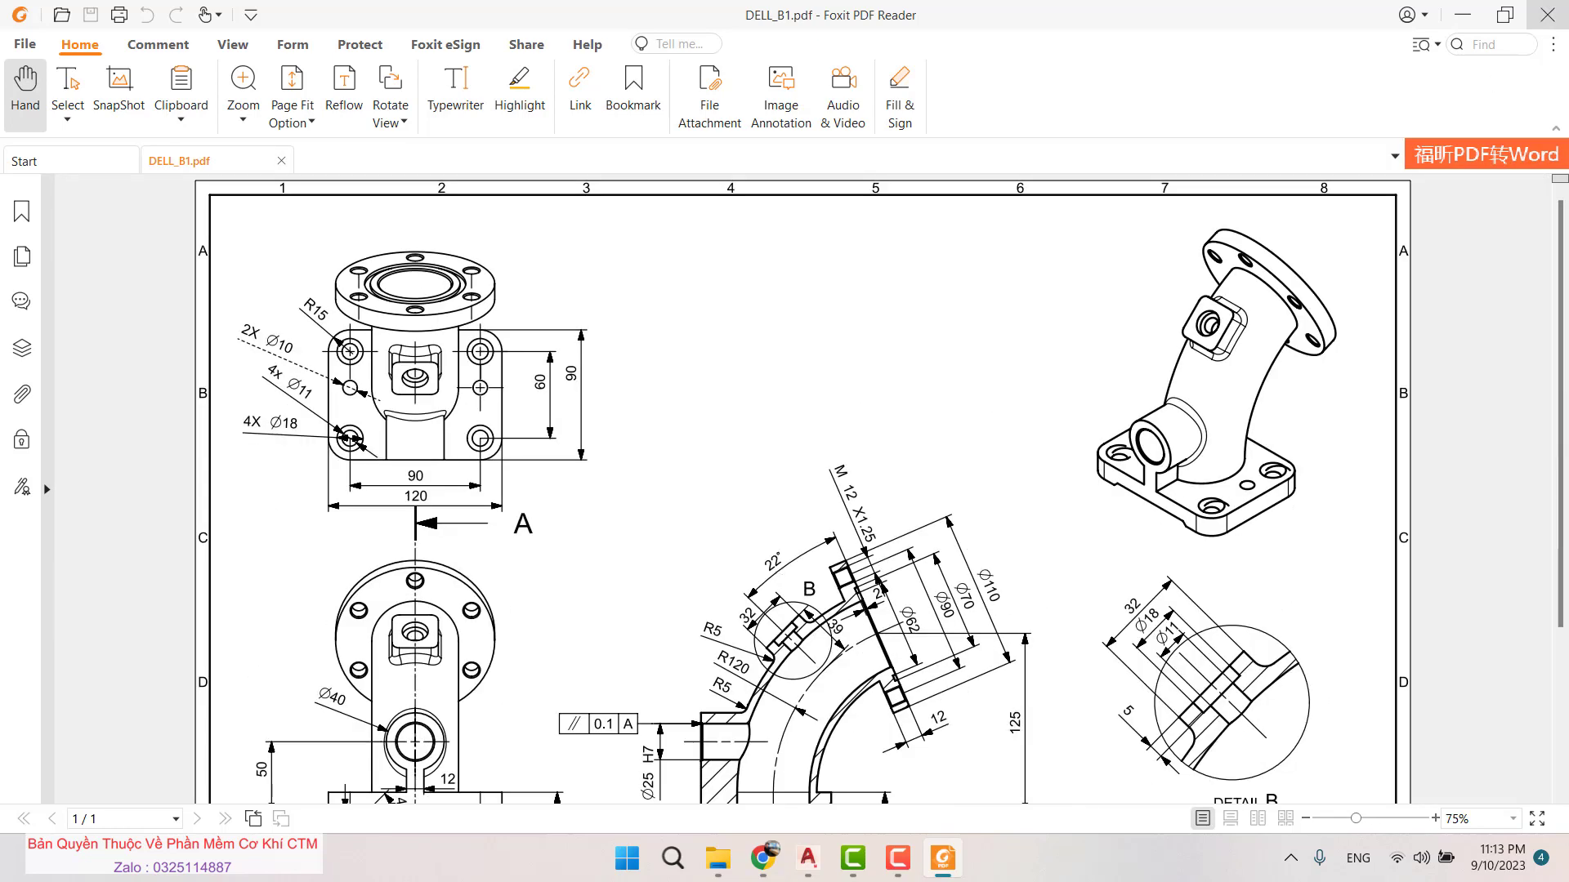
Close the PDF viewer, refresh the desktop and return to AutoCAD Mechanical
{"action": "left_click", "coordinate": [1563, 7]}
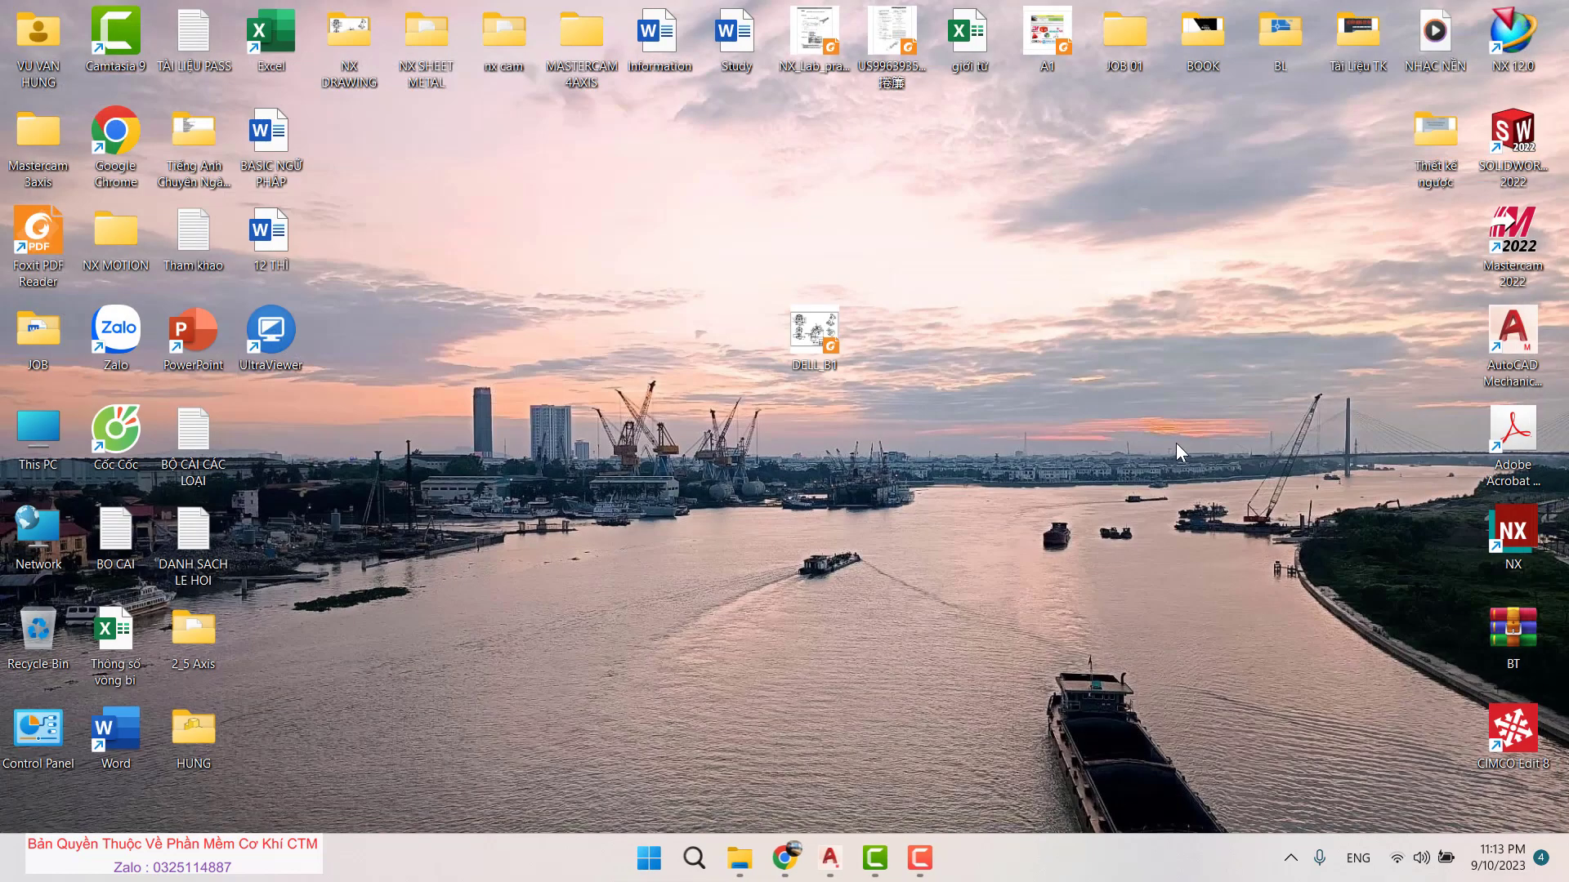
{"action": "right_click", "coordinate": [1100, 278]}
{"action": "left_click", "coordinate": [1120, 298]}
{"action": "left_click", "coordinate": [830, 856]}
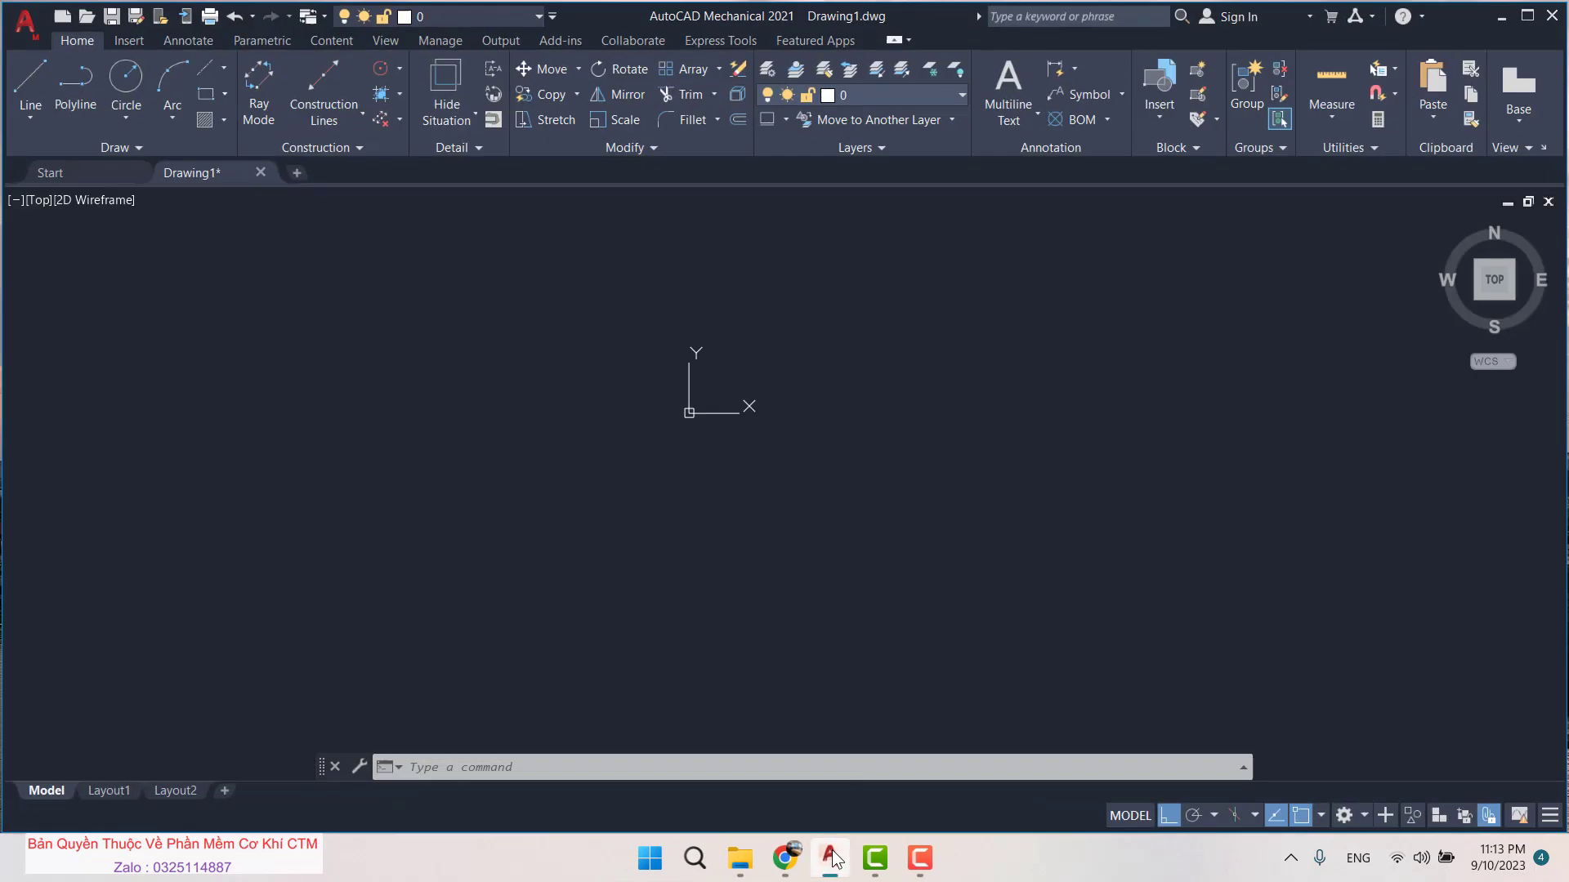
{"action": "scroll", "coordinate": [813, 561], "scroll_direction": "down", "scroll_amount": 2}
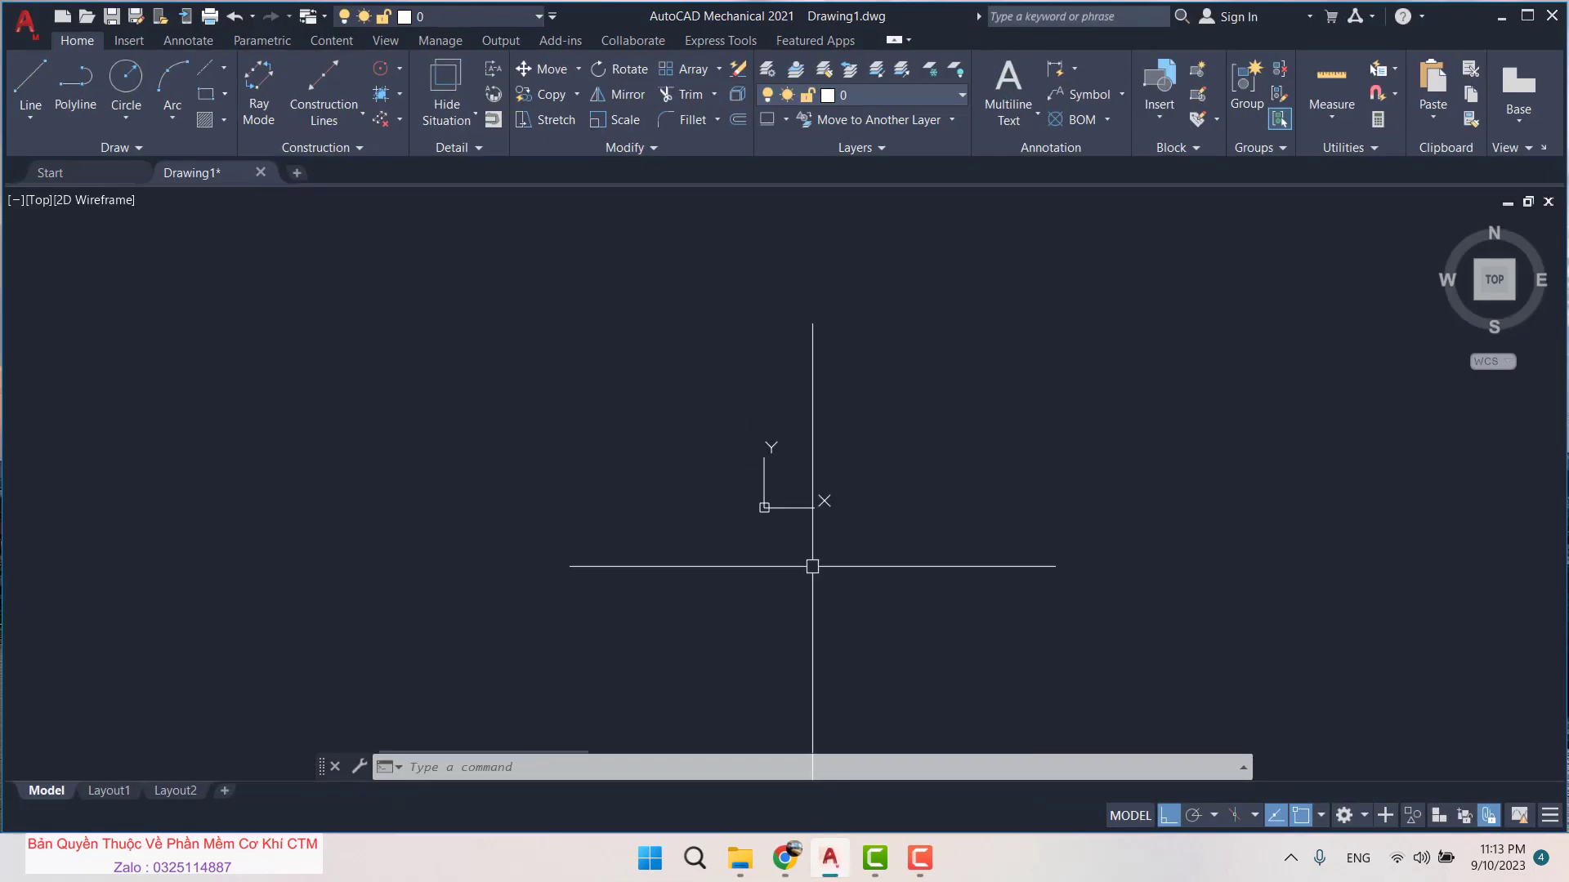
Import DELL_B1.pdf into Drawing1 with PDF Import at scale 1
{"action": "left_click", "coordinate": [134, 41]}
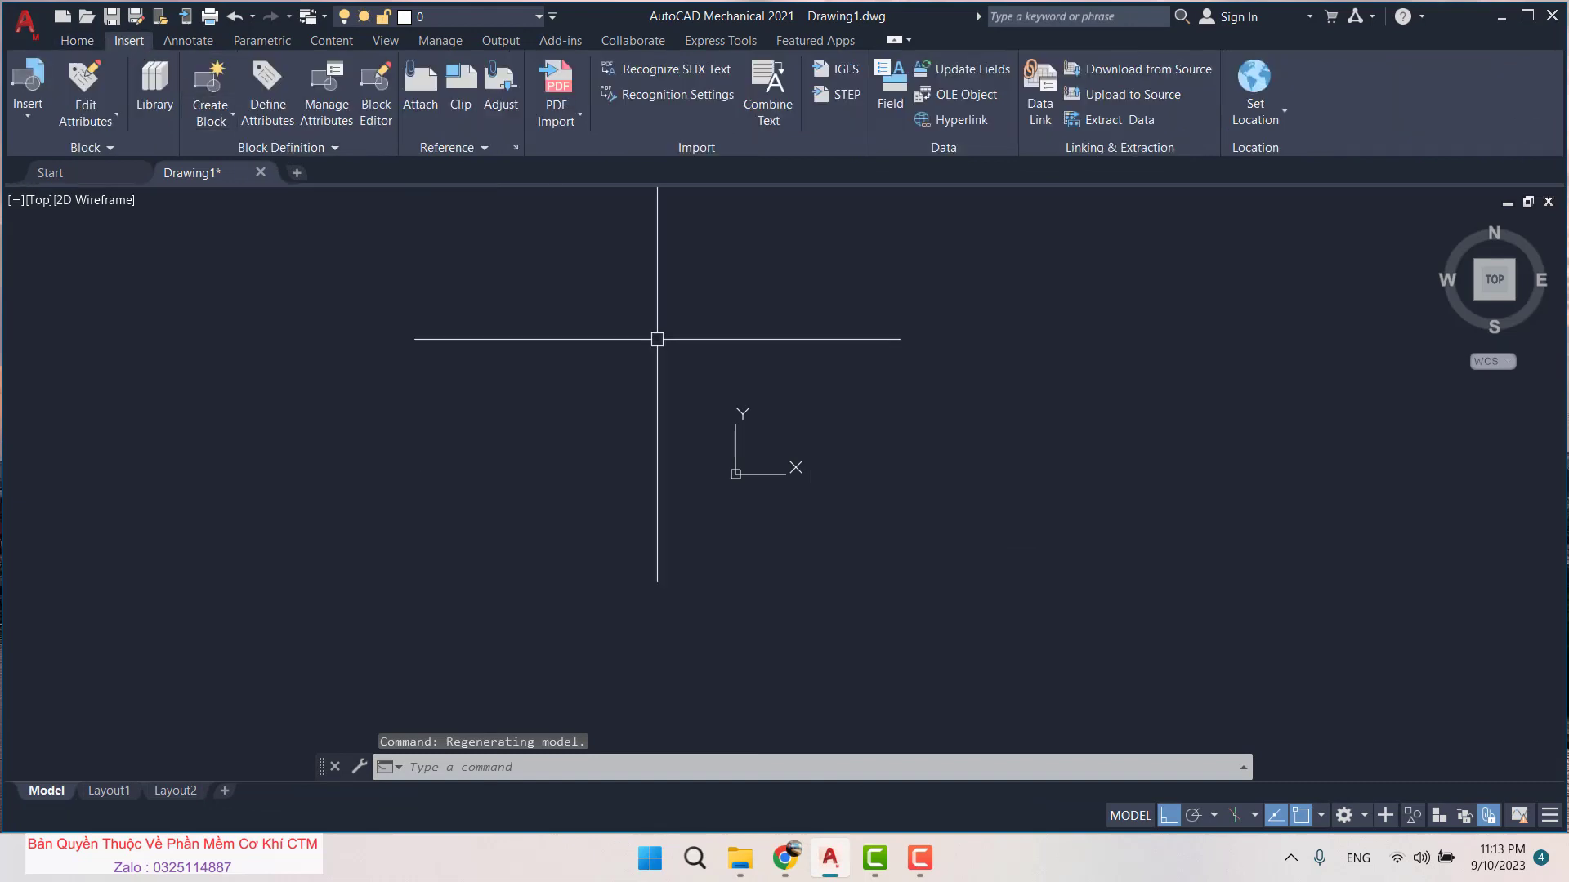
{"action": "left_click", "coordinate": [553, 79]}
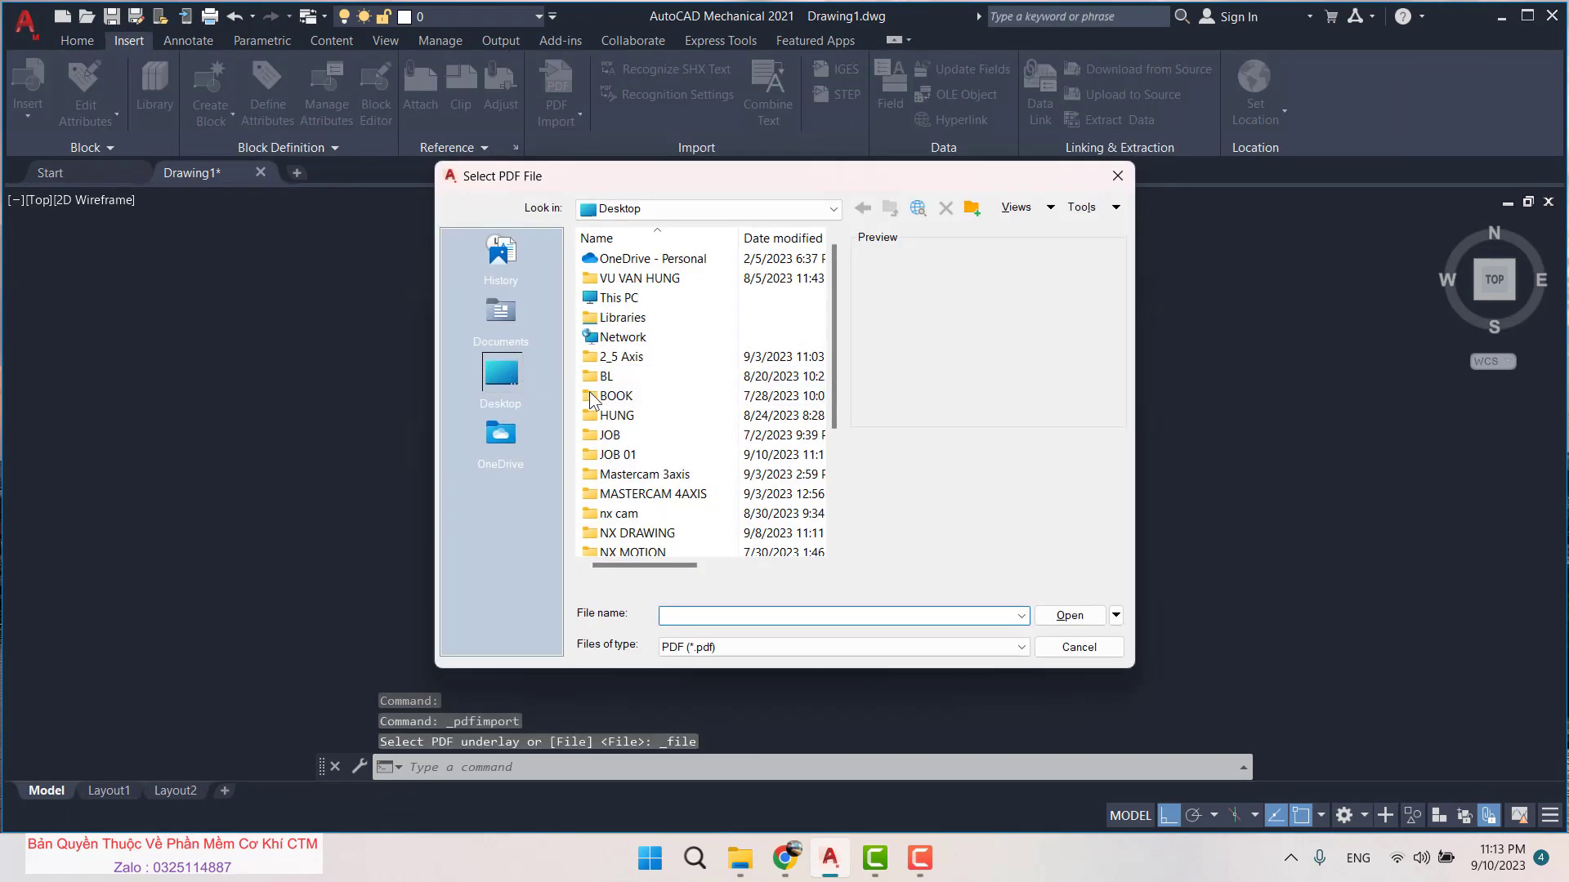
{"action": "scroll", "coordinate": [590, 398], "scroll_direction": "down", "scroll_amount": 3}
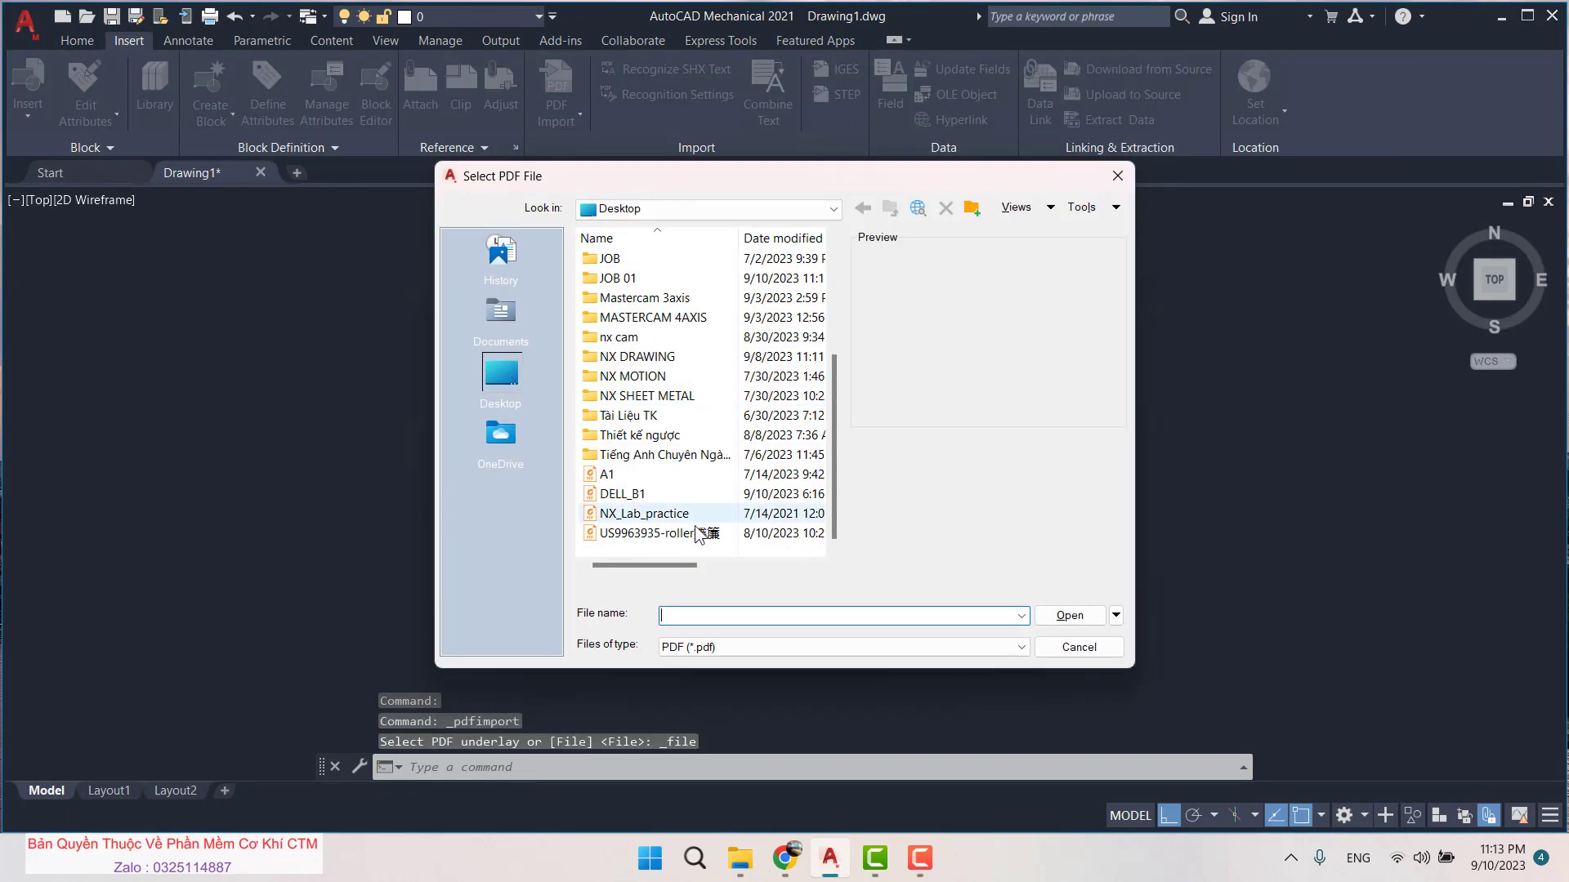
{"action": "double_click", "coordinate": [634, 494]}
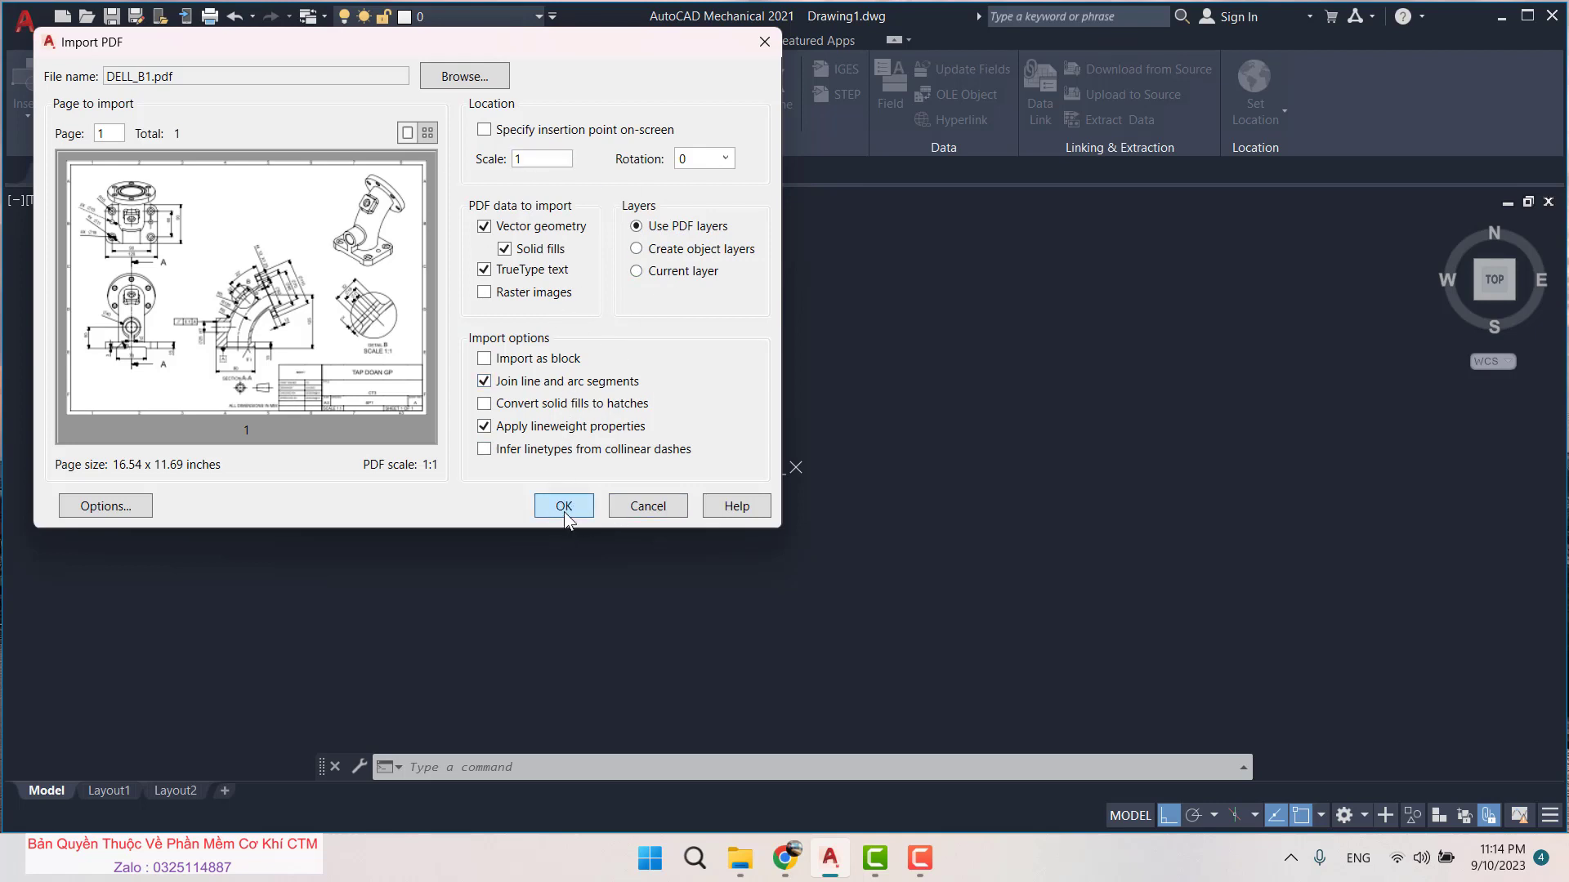
{"action": "left_click", "coordinate": [564, 507]}
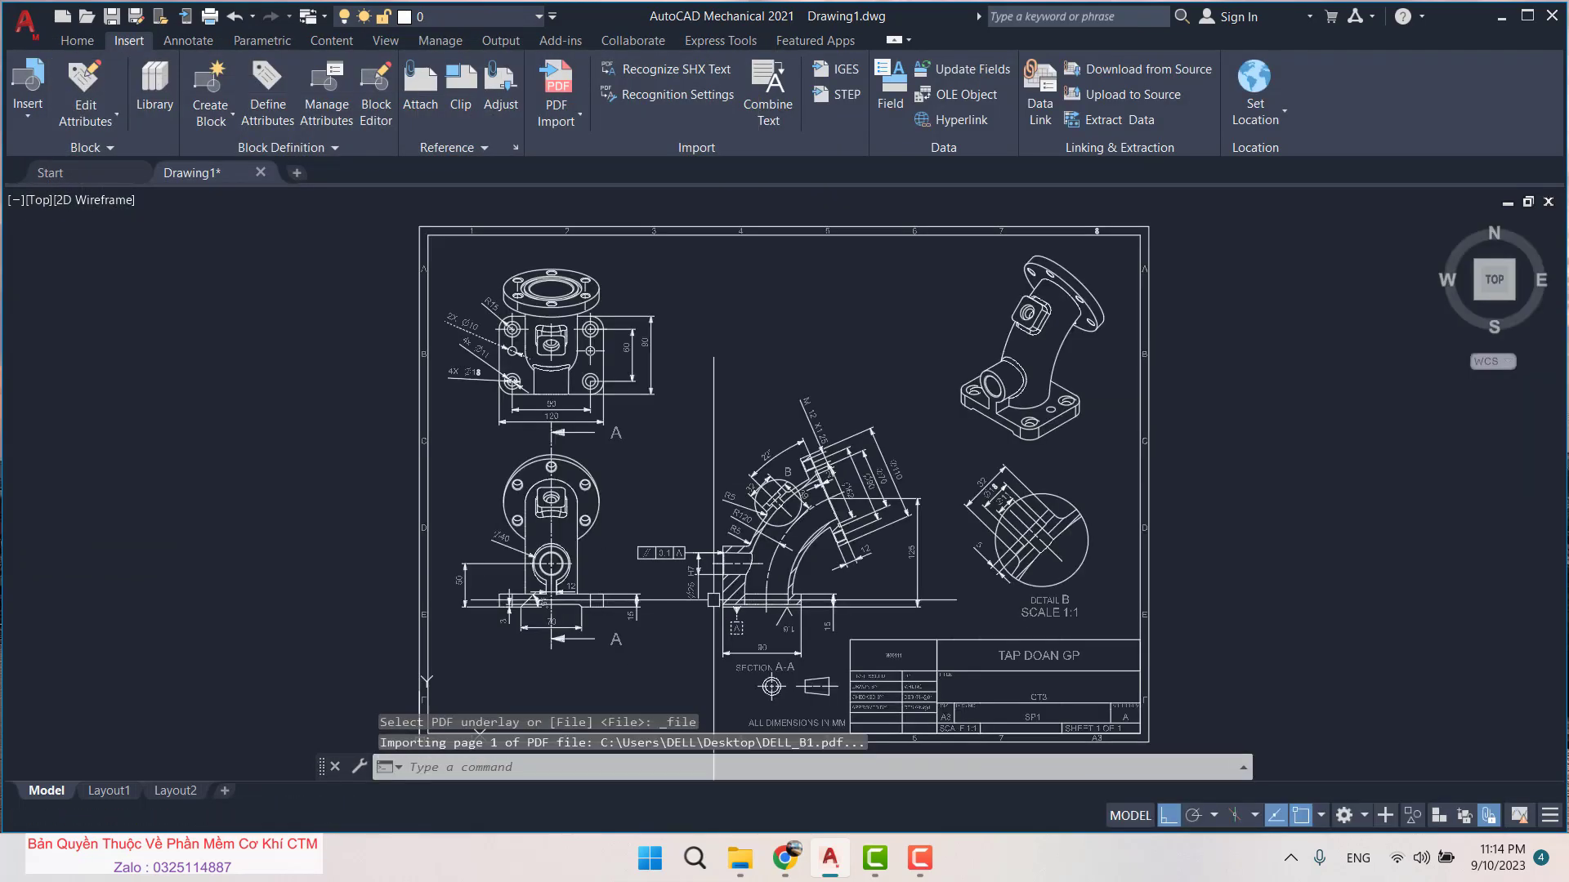
Pan and zoom to bring the imported sheet's Section A-A into view
{"action": "scroll", "coordinate": [715, 506], "scroll_direction": "down", "scroll_amount": 2}
{"action": "scroll", "coordinate": [779, 569], "scroll_direction": "down", "scroll_amount": 3}
{"action": "scroll", "coordinate": [779, 569], "scroll_direction": "up", "scroll_amount": 1}
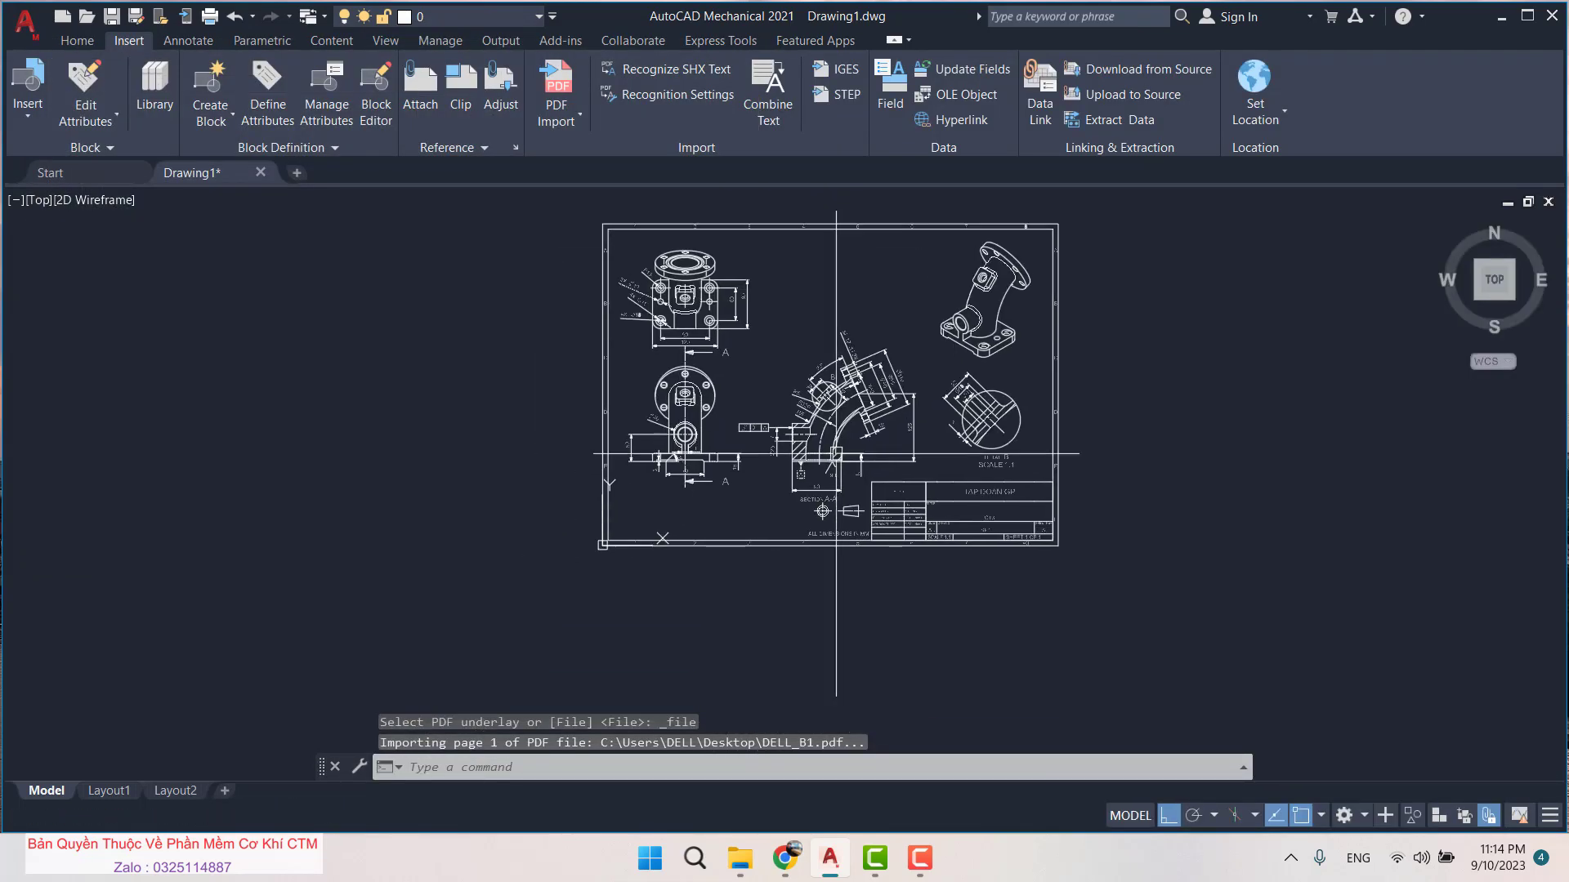
{"action": "scroll", "coordinate": [779, 569], "scroll_direction": "up", "scroll_amount": 2}
{"action": "scroll", "coordinate": [784, 564], "scroll_direction": "down", "scroll_amount": 2}
{"action": "middle_click_drag", "start_coordinate": [768, 605], "coordinate": [801, 507]}
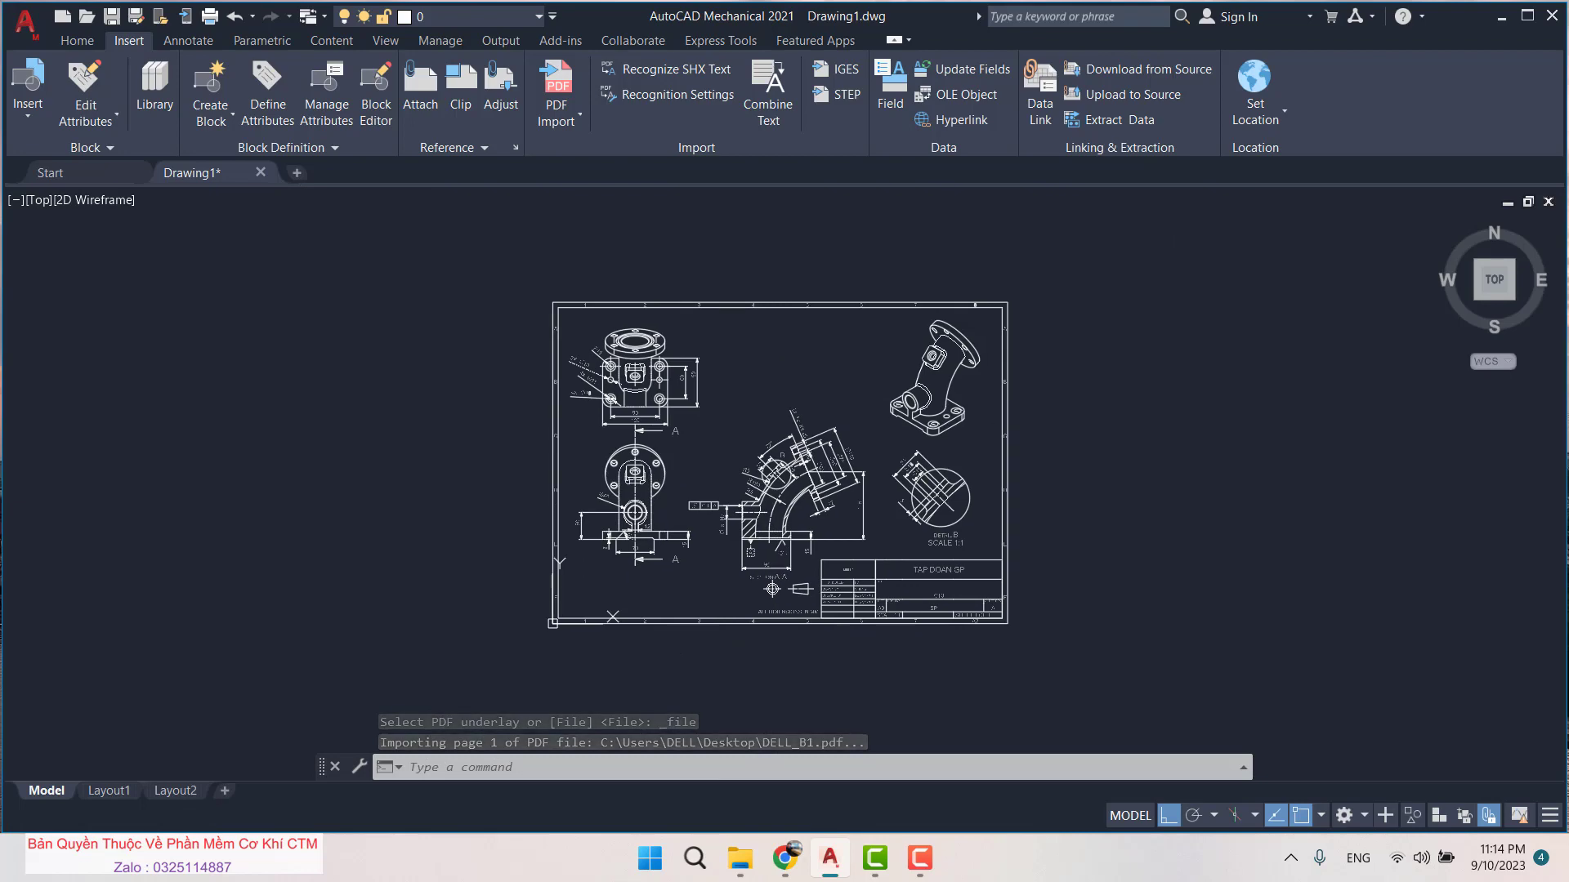
{"action": "scroll", "coordinate": [802, 515], "scroll_direction": "up", "scroll_amount": 4}
{"action": "scroll", "coordinate": [797, 490], "scroll_direction": "down", "scroll_amount": 2}
{"action": "scroll", "coordinate": [790, 457], "scroll_direction": "up", "scroll_amount": 2}
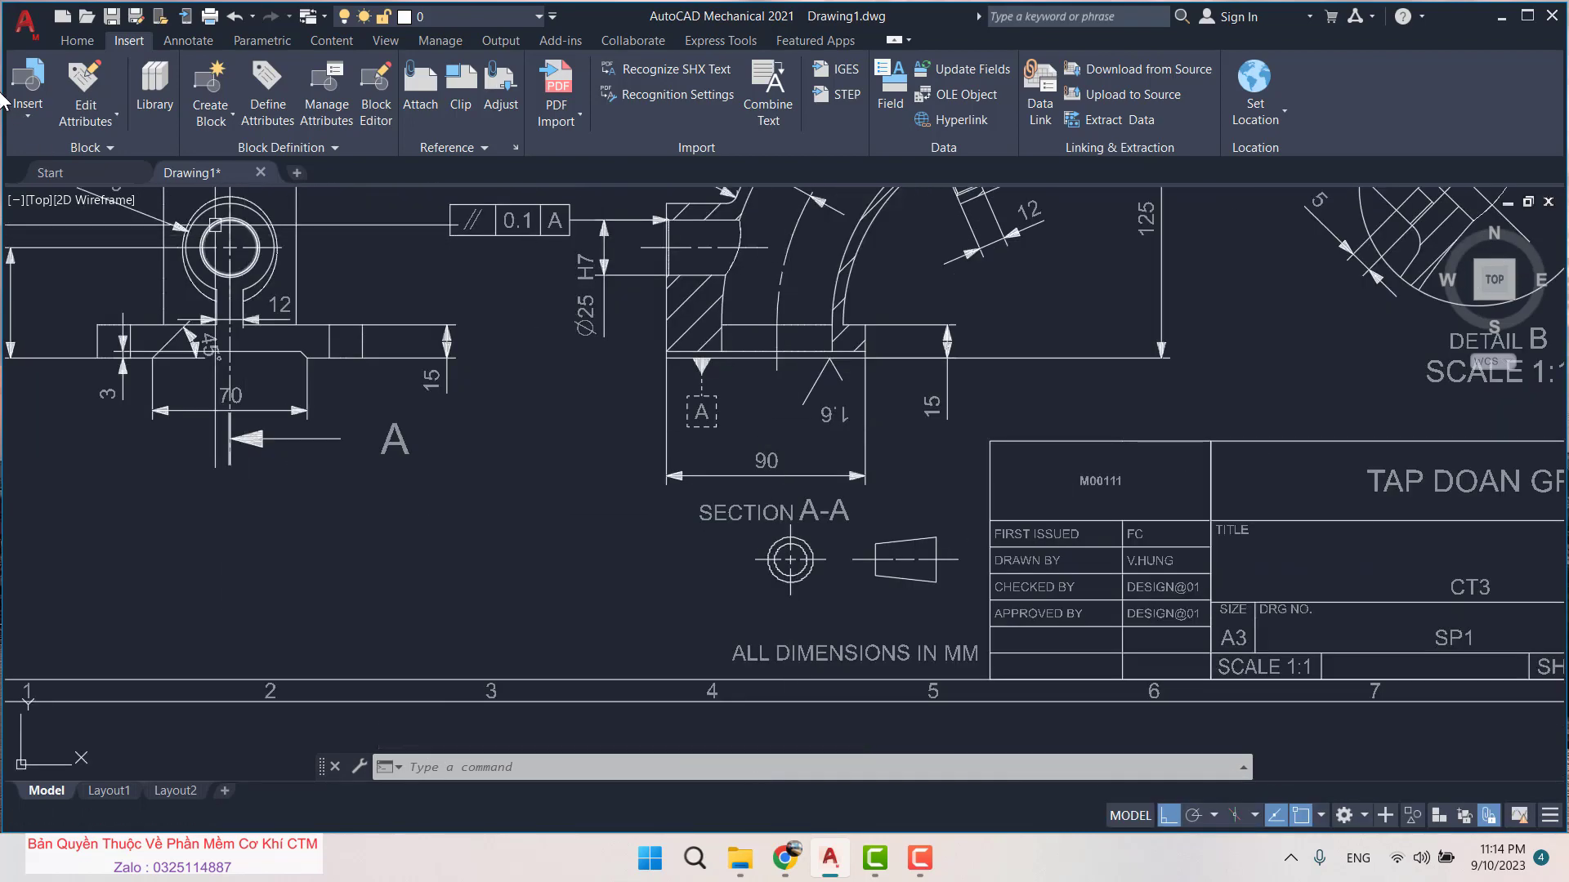
Power-dimension the Section A-A base marked 90, read 1.77, then cancel it
{"action": "left_click", "coordinate": [196, 42]}
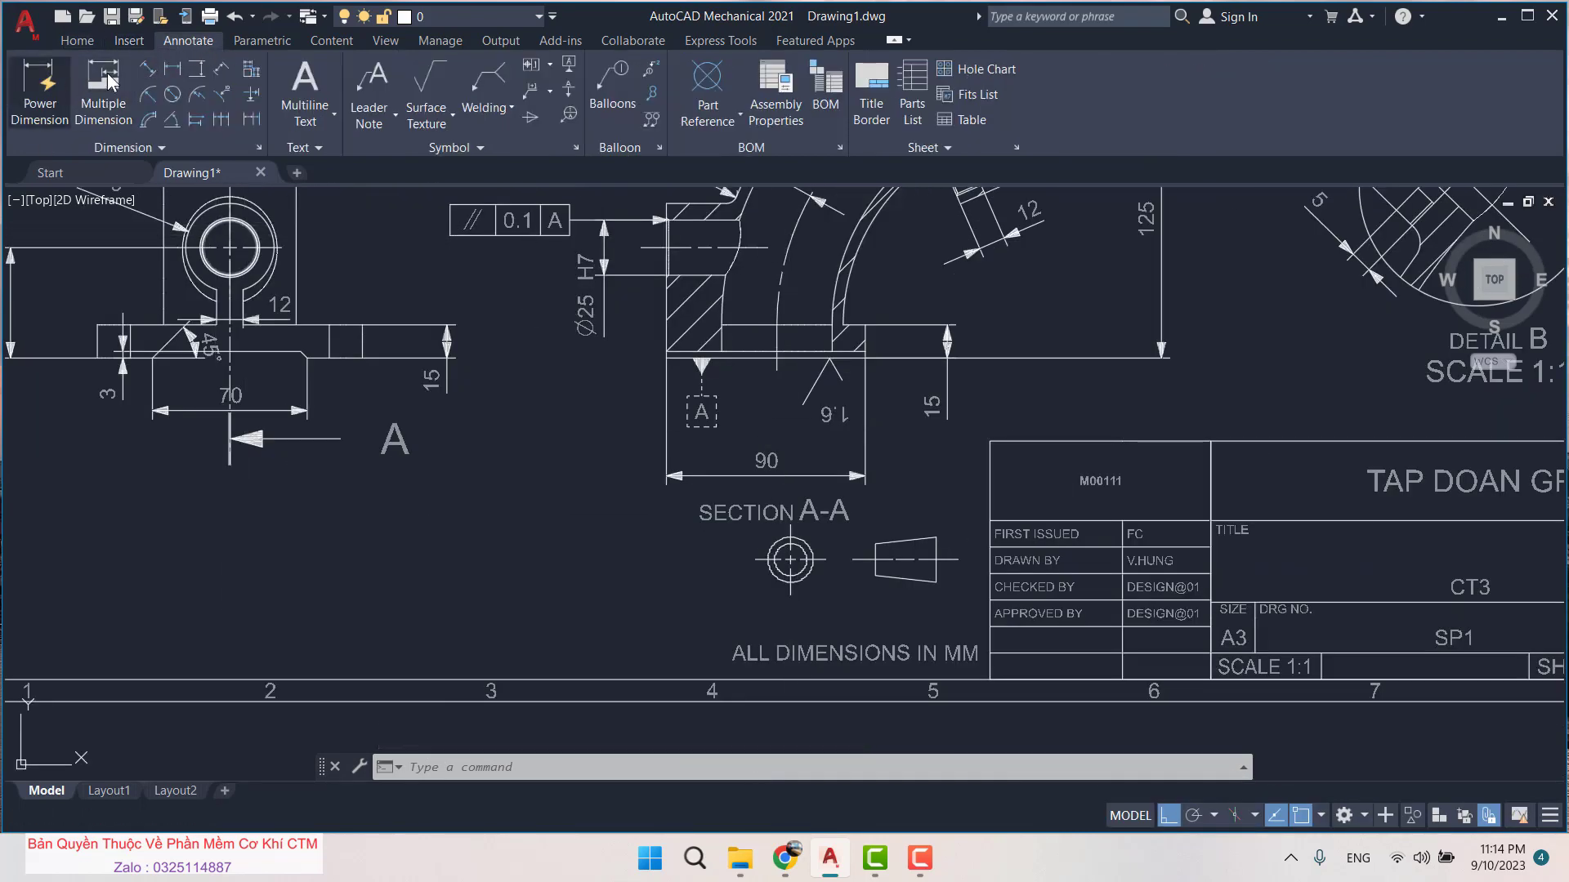
{"action": "left_click", "coordinate": [175, 68]}
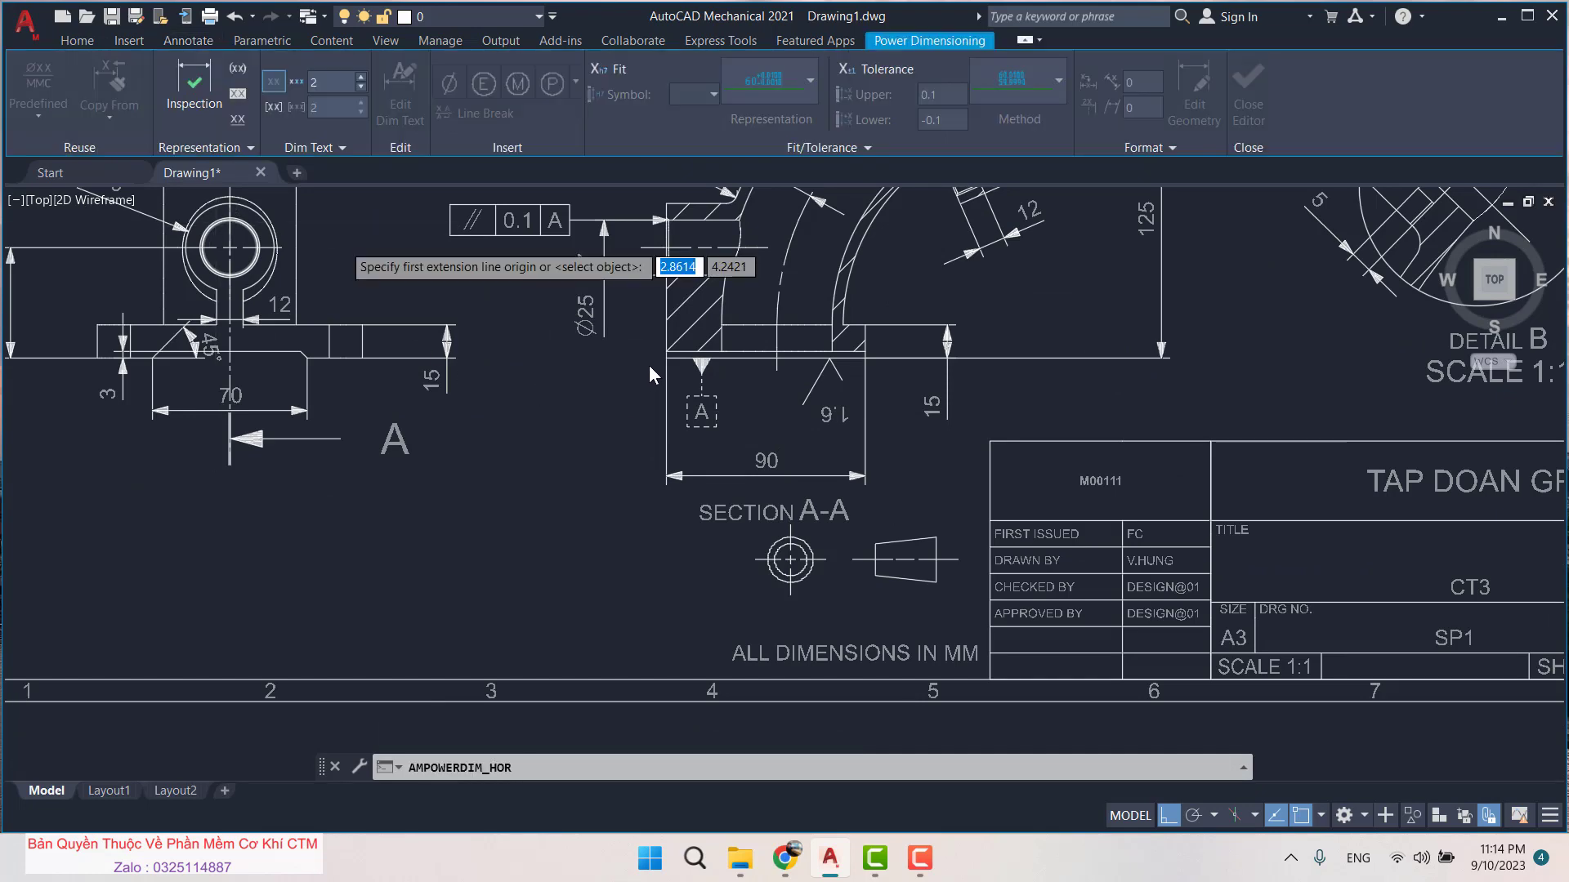
{"action": "scroll", "coordinate": [648, 365], "scroll_direction": "up", "scroll_amount": 1}
{"action": "scroll", "coordinate": [649, 327], "scroll_direction": "up", "scroll_amount": 2}
{"action": "left_click", "coordinate": [648, 299]}
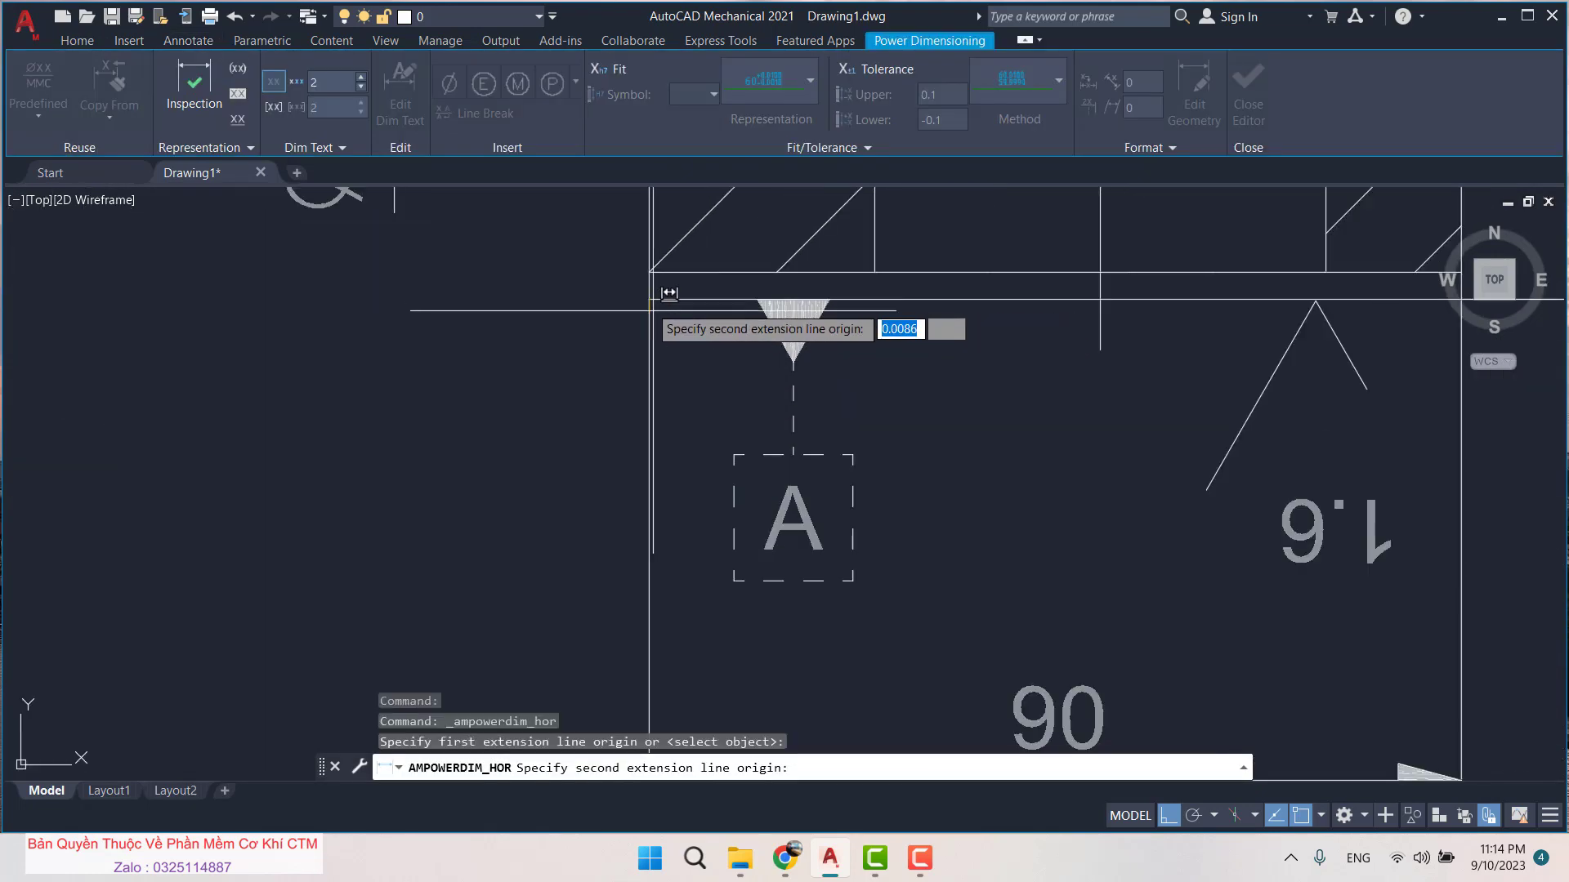
{"action": "scroll", "coordinate": [817, 571], "scroll_direction": "down", "scroll_amount": 5}
{"action": "scroll", "coordinate": [1203, 417], "scroll_direction": "up", "scroll_amount": 3}
{"action": "scroll", "coordinate": [1220, 400], "scroll_direction": "up", "scroll_amount": 2}
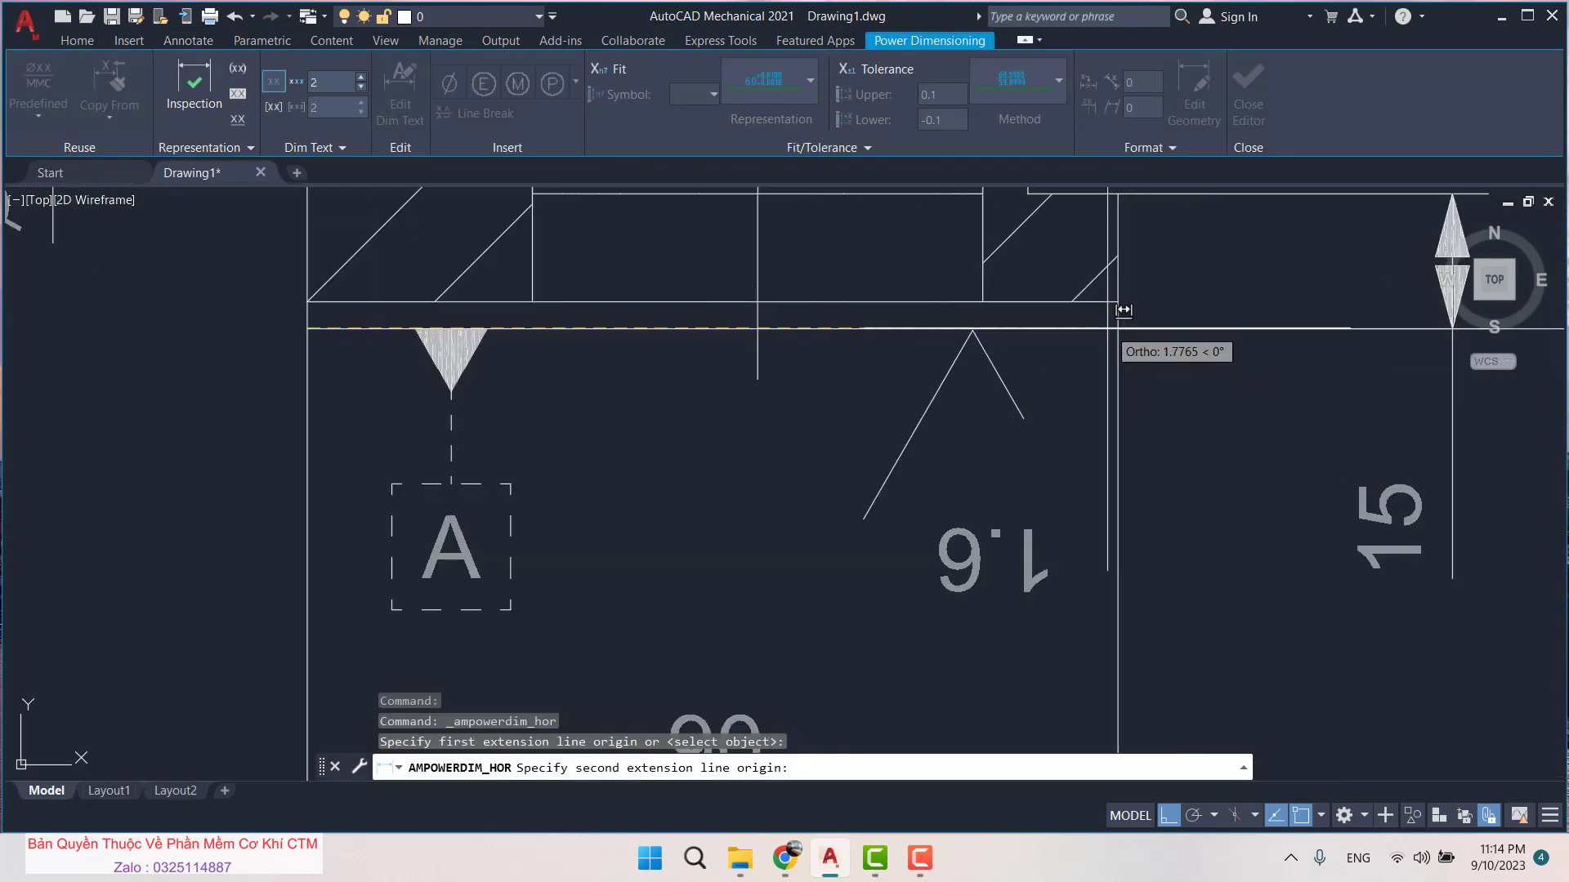
{"action": "left_click", "coordinate": [1118, 330]}
{"action": "scroll", "coordinate": [809, 493], "scroll_direction": "down", "scroll_amount": 2}
{"action": "left_click", "coordinate": [752, 686]}
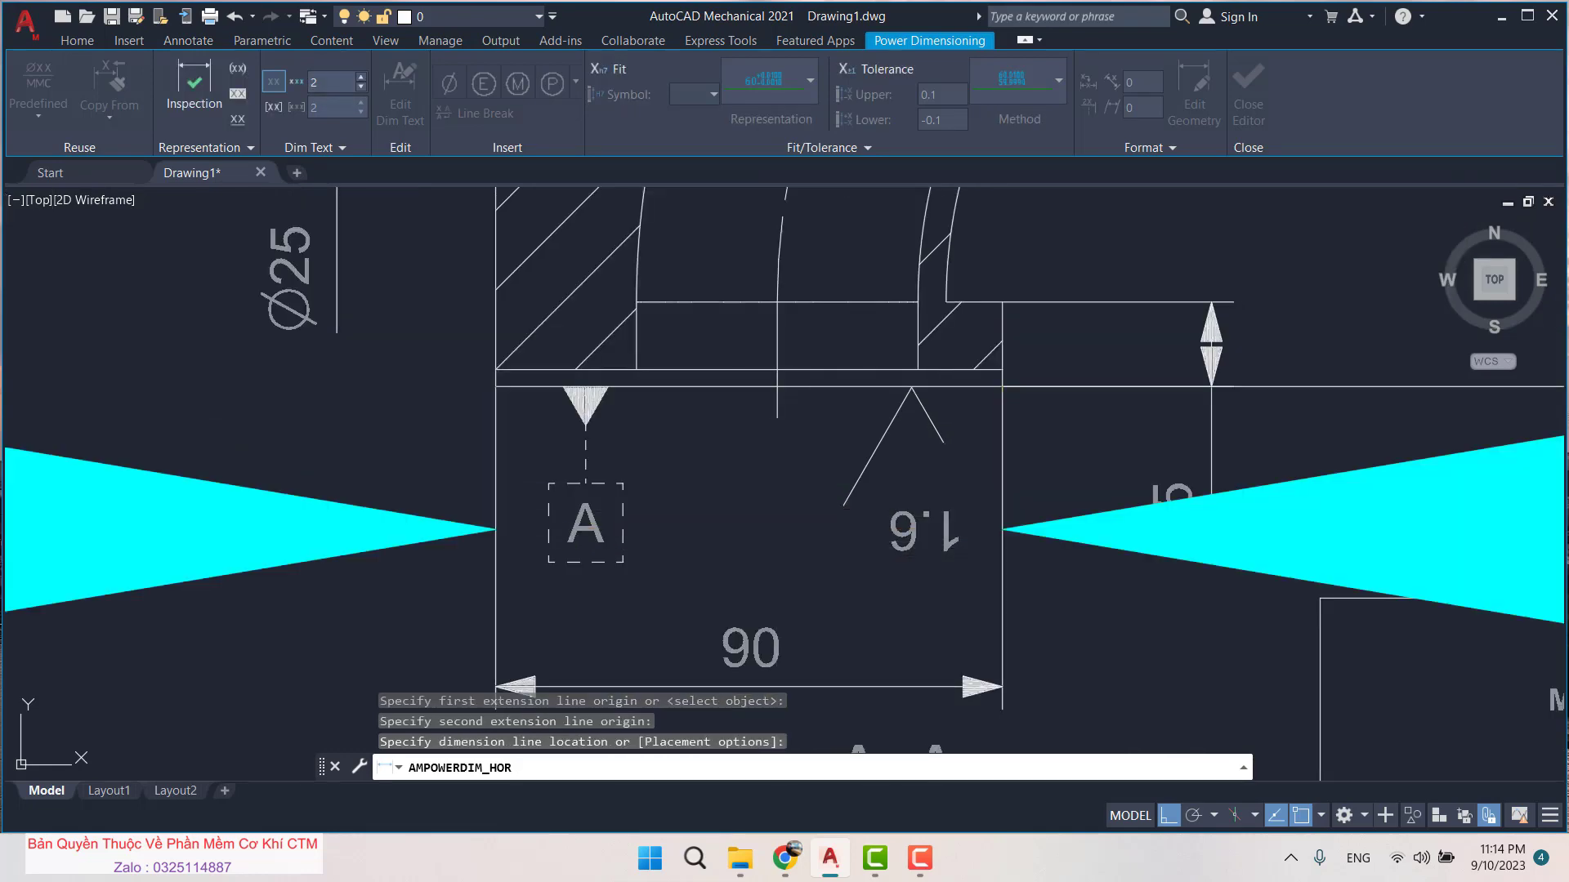
{"action": "scroll", "coordinate": [835, 511], "scroll_direction": "down", "scroll_amount": 3}
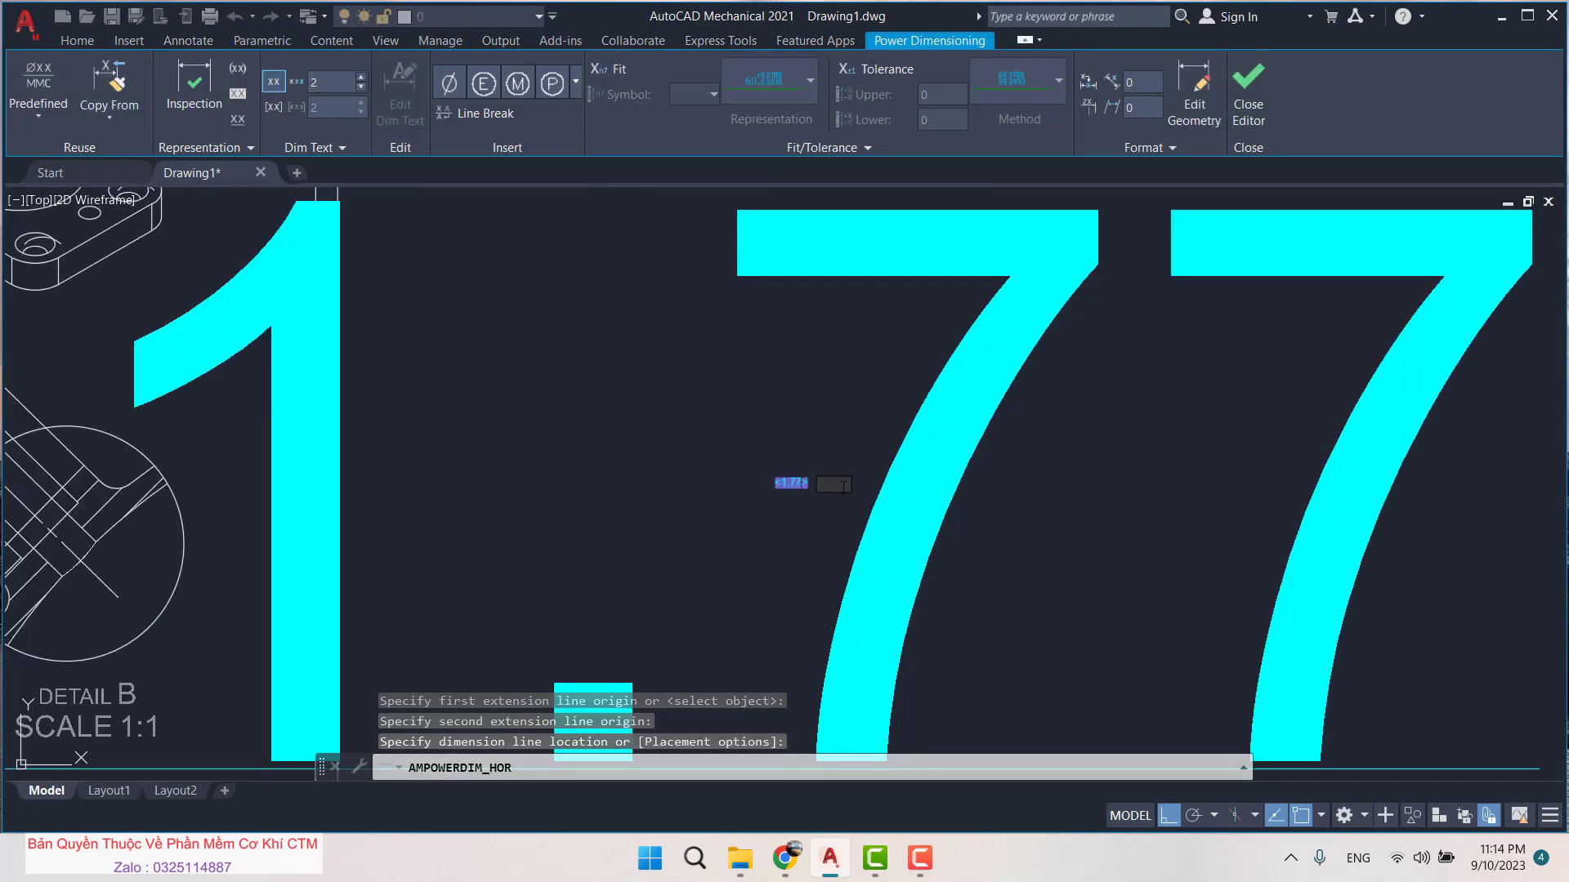
{"action": "scroll", "coordinate": [835, 511], "scroll_direction": "down", "scroll_amount": 3}
{"action": "scroll", "coordinate": [835, 510], "scroll_direction": "up", "scroll_amount": 5}
{"action": "key", "text": "Escape"}
{"action": "key", "text": "Escape"}
Zoom around the imported sheet and clear any pending command
{"action": "scroll", "coordinate": [840, 559], "scroll_direction": "up", "scroll_amount": 2}
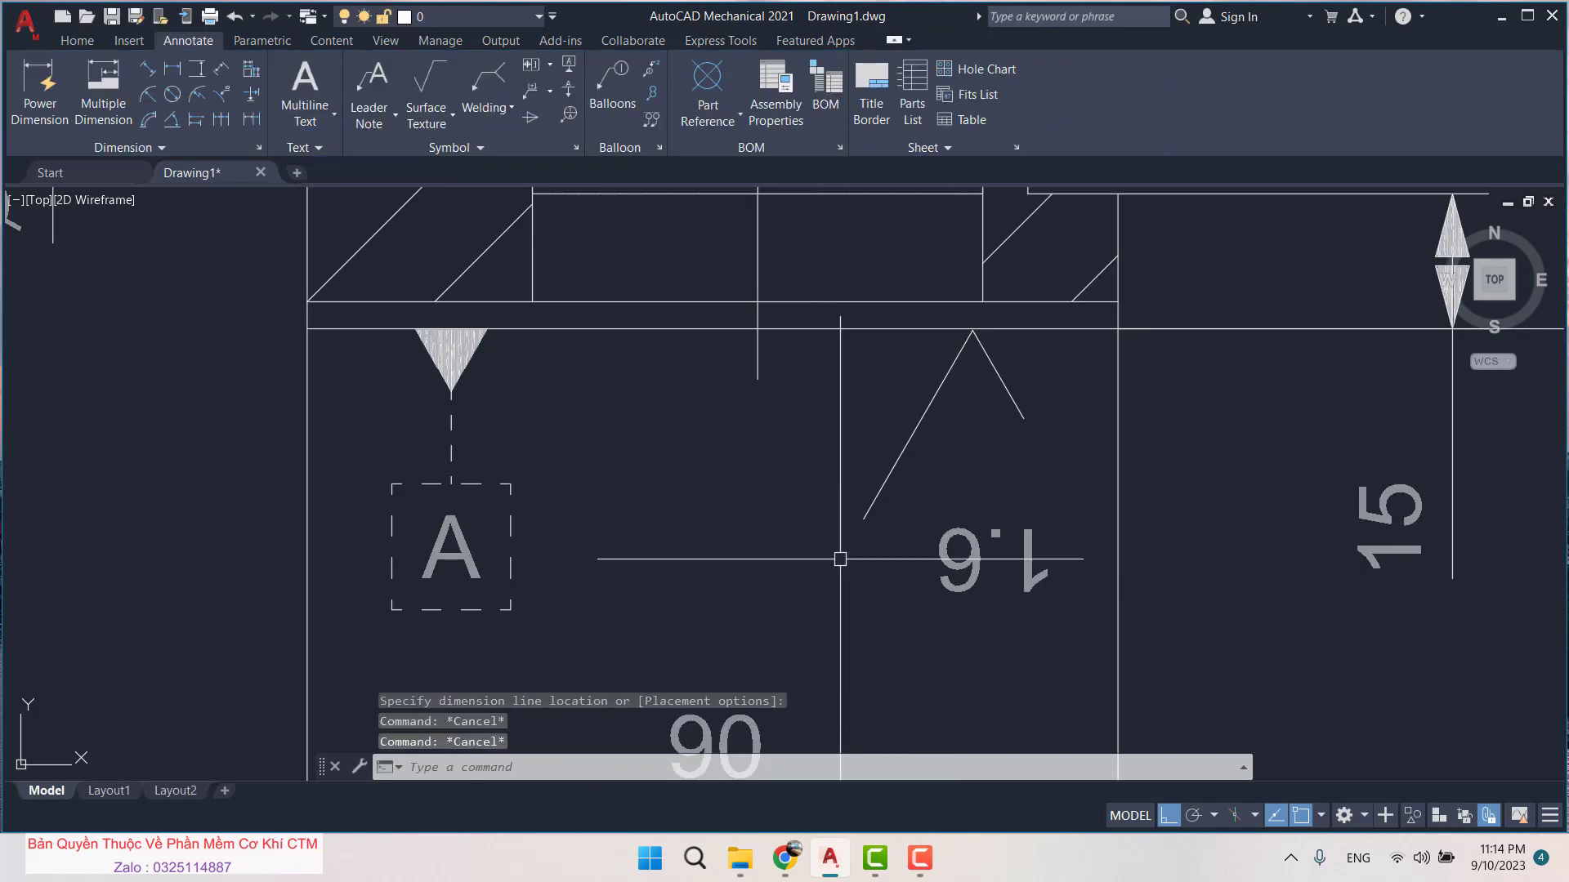
{"action": "scroll", "coordinate": [602, 571], "scroll_direction": "down", "scroll_amount": 5}
{"action": "scroll", "coordinate": [602, 571], "scroll_direction": "down", "scroll_amount": 2}
{"action": "scroll", "coordinate": [667, 517], "scroll_direction": "up", "scroll_amount": 1}
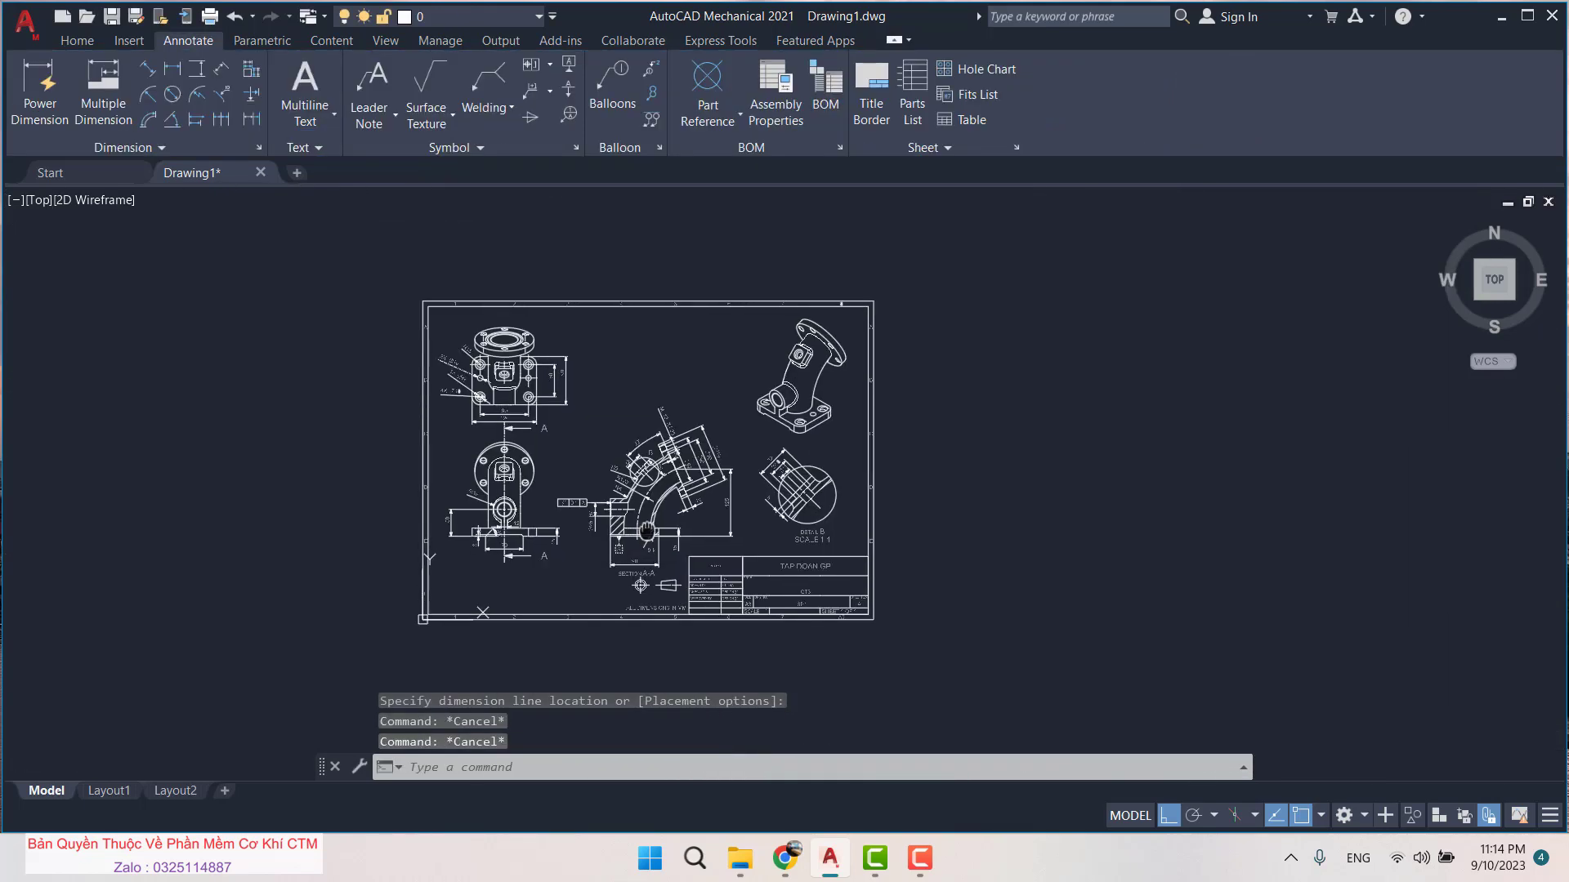
{"action": "scroll", "coordinate": [667, 517], "scroll_direction": "up", "scroll_amount": 1}
{"action": "scroll", "coordinate": [667, 518], "scroll_direction": "down", "scroll_amount": 2}
{"action": "scroll", "coordinate": [701, 526], "scroll_direction": "up", "scroll_amount": 1}
{"action": "scroll", "coordinate": [756, 435], "scroll_direction": "down", "scroll_amount": 1}
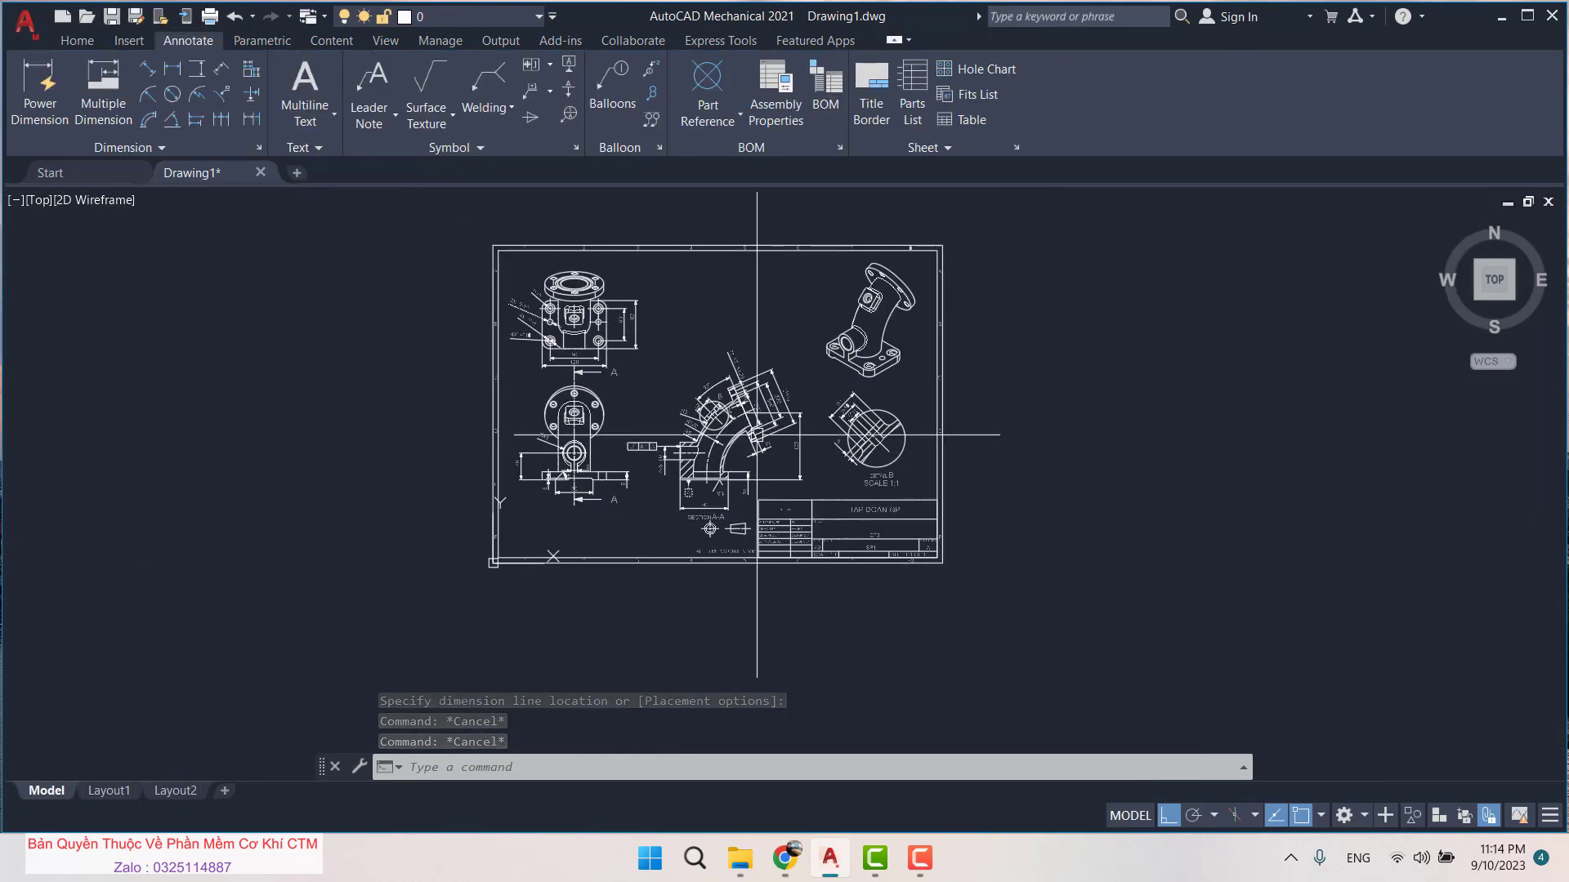
{"action": "scroll", "coordinate": [638, 504], "scroll_direction": "up", "scroll_amount": 3}
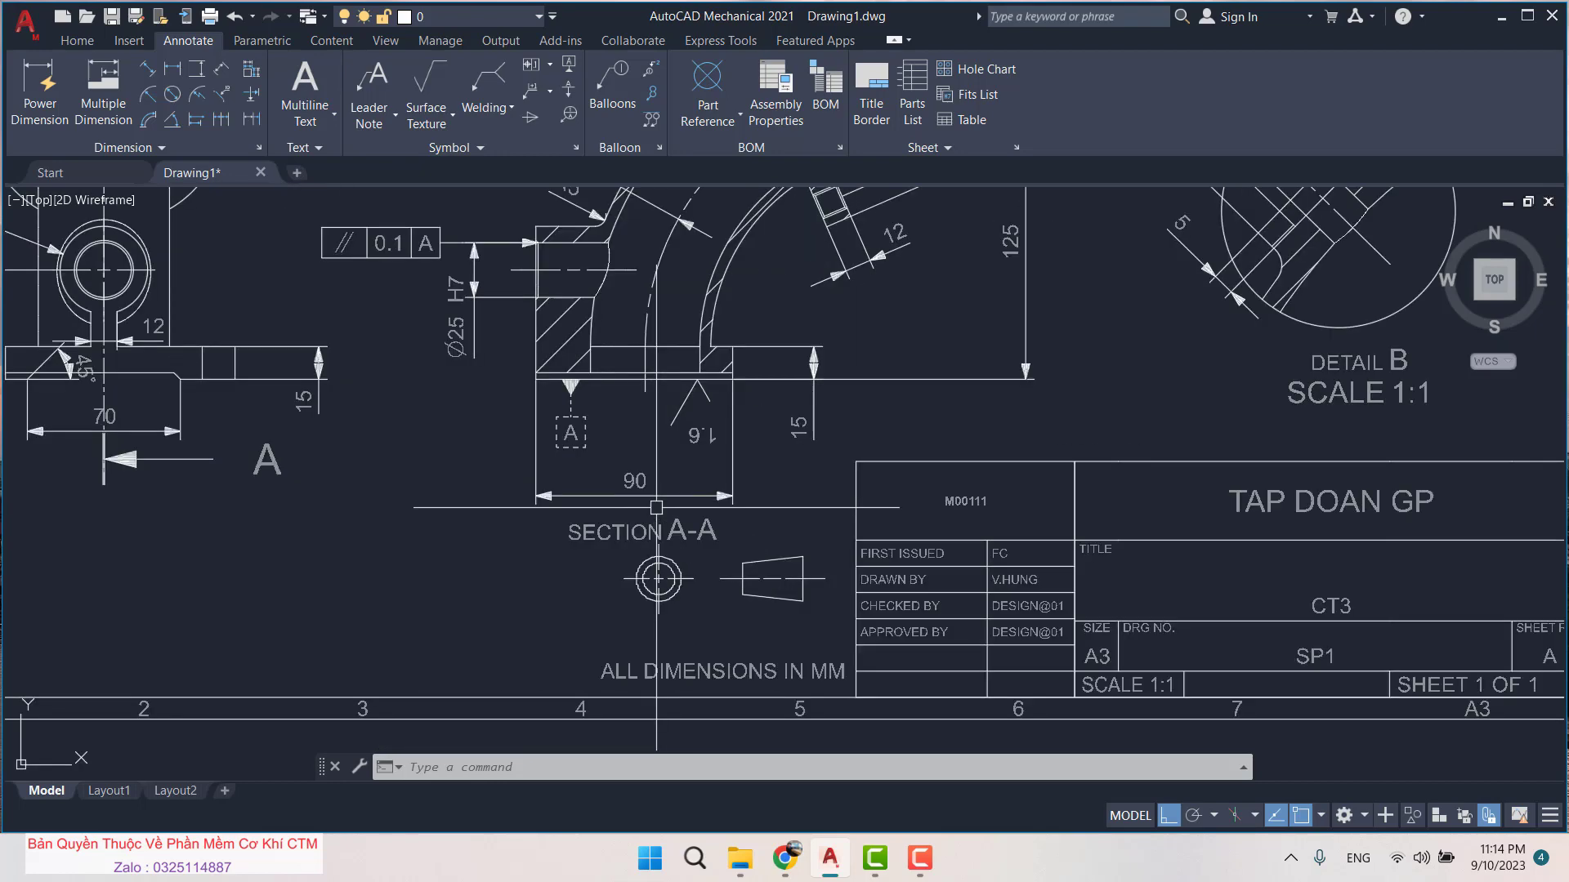
{"action": "scroll", "coordinate": [637, 504], "scroll_direction": "down", "scroll_amount": 3}
{"action": "scroll", "coordinate": [637, 504], "scroll_direction": "up", "scroll_amount": 2}
{"action": "scroll", "coordinate": [719, 490], "scroll_direction": "up", "scroll_amount": 1}
{"action": "scroll", "coordinate": [809, 474], "scroll_direction": "up", "scroll_amount": 2}
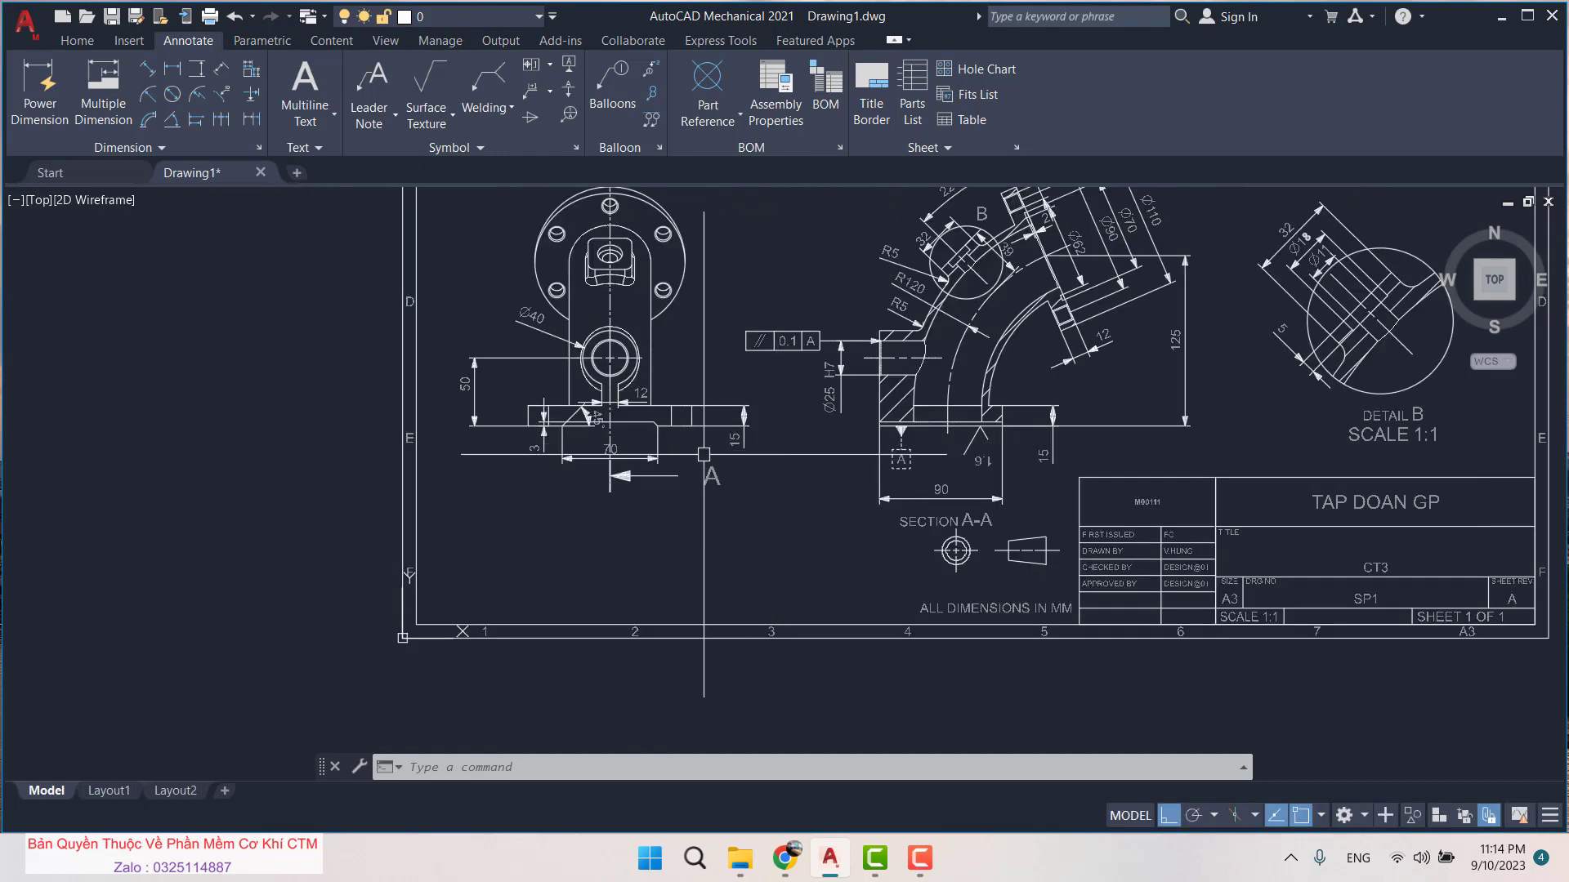
{"action": "scroll", "coordinate": [906, 453], "scroll_direction": "up", "scroll_amount": 2}
{"action": "scroll", "coordinate": [978, 454], "scroll_direction": "up", "scroll_amount": 2}
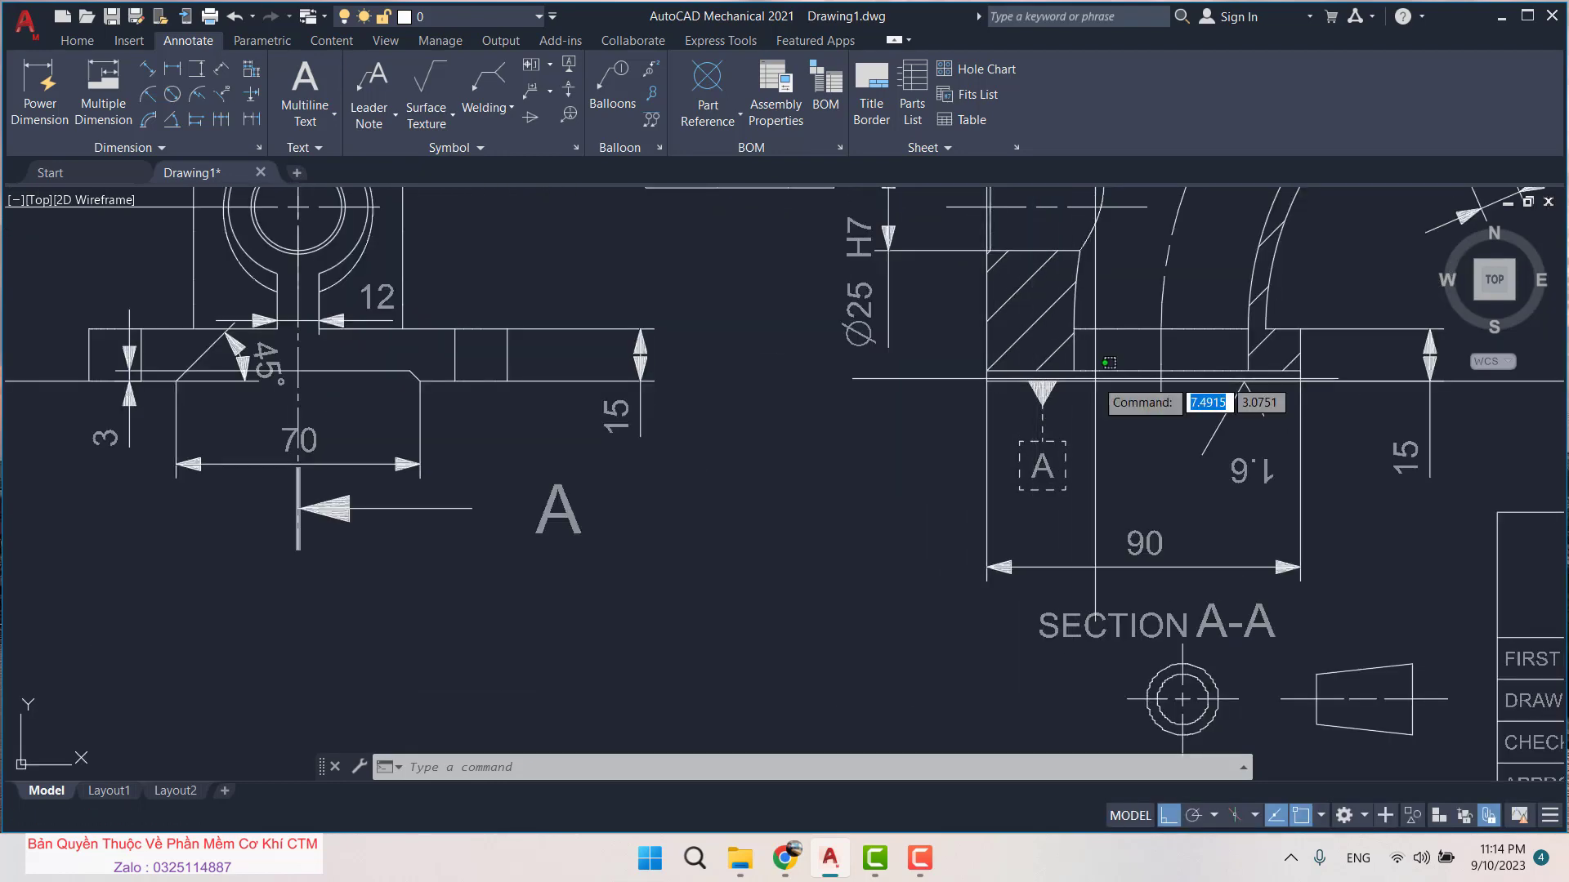
{"action": "key", "text": "Escape"}
{"action": "key", "text": "Escape"}
{"action": "scroll", "coordinate": [1087, 387], "scroll_direction": "up", "scroll_amount": 4}
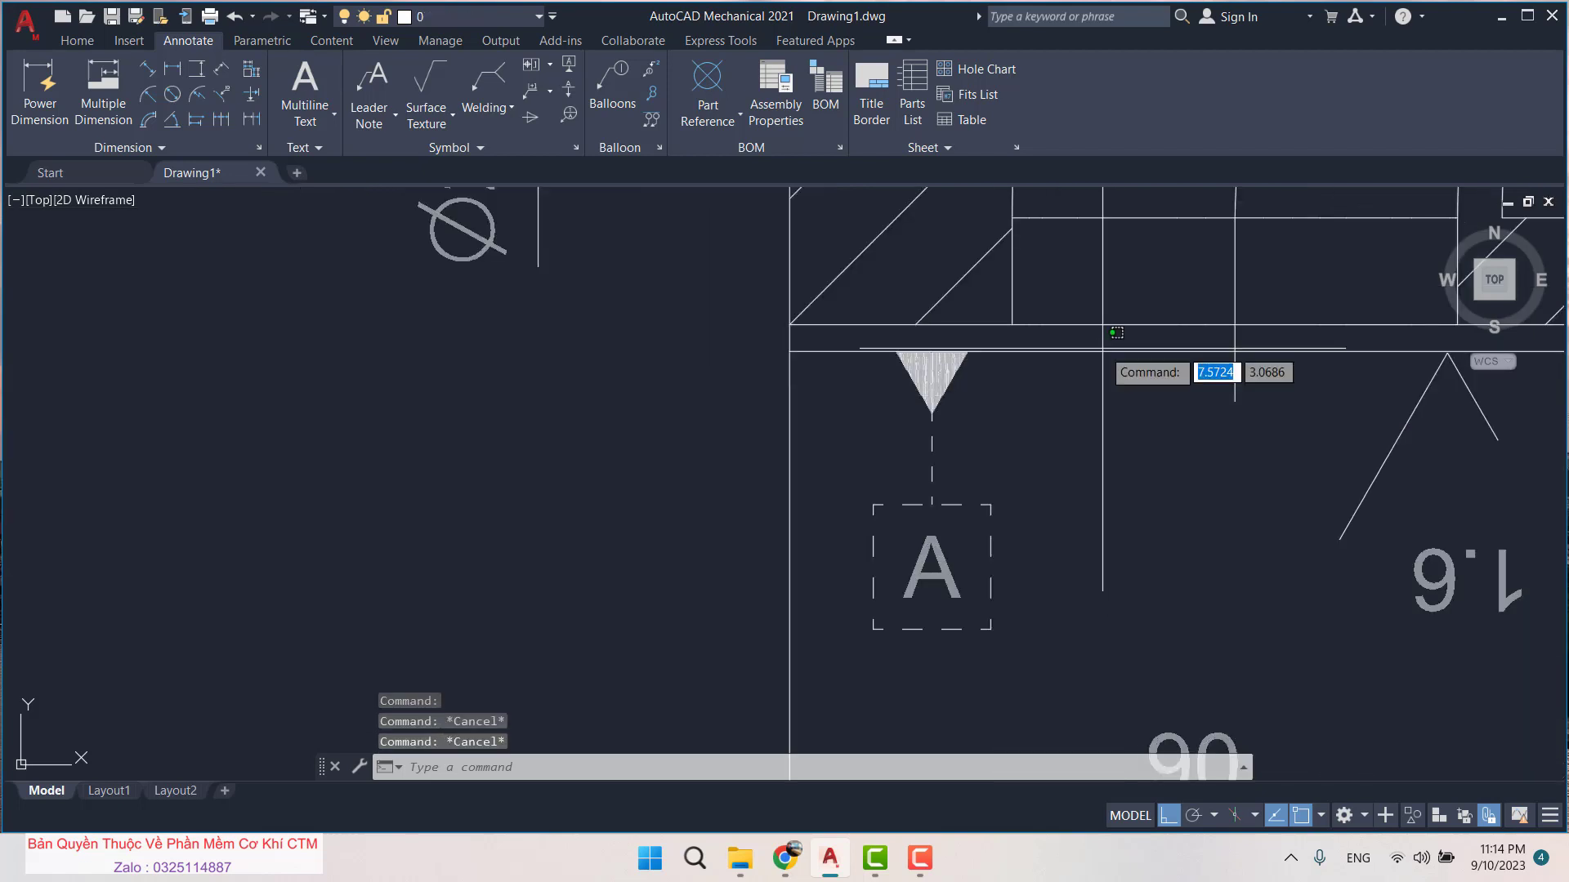
{"action": "scroll", "coordinate": [1021, 424], "scroll_direction": "down", "scroll_amount": 6}
{"action": "scroll", "coordinate": [939, 492], "scroll_direction": "up", "scroll_amount": 2}
{"action": "scroll", "coordinate": [939, 492], "scroll_direction": "up", "scroll_amount": 2}
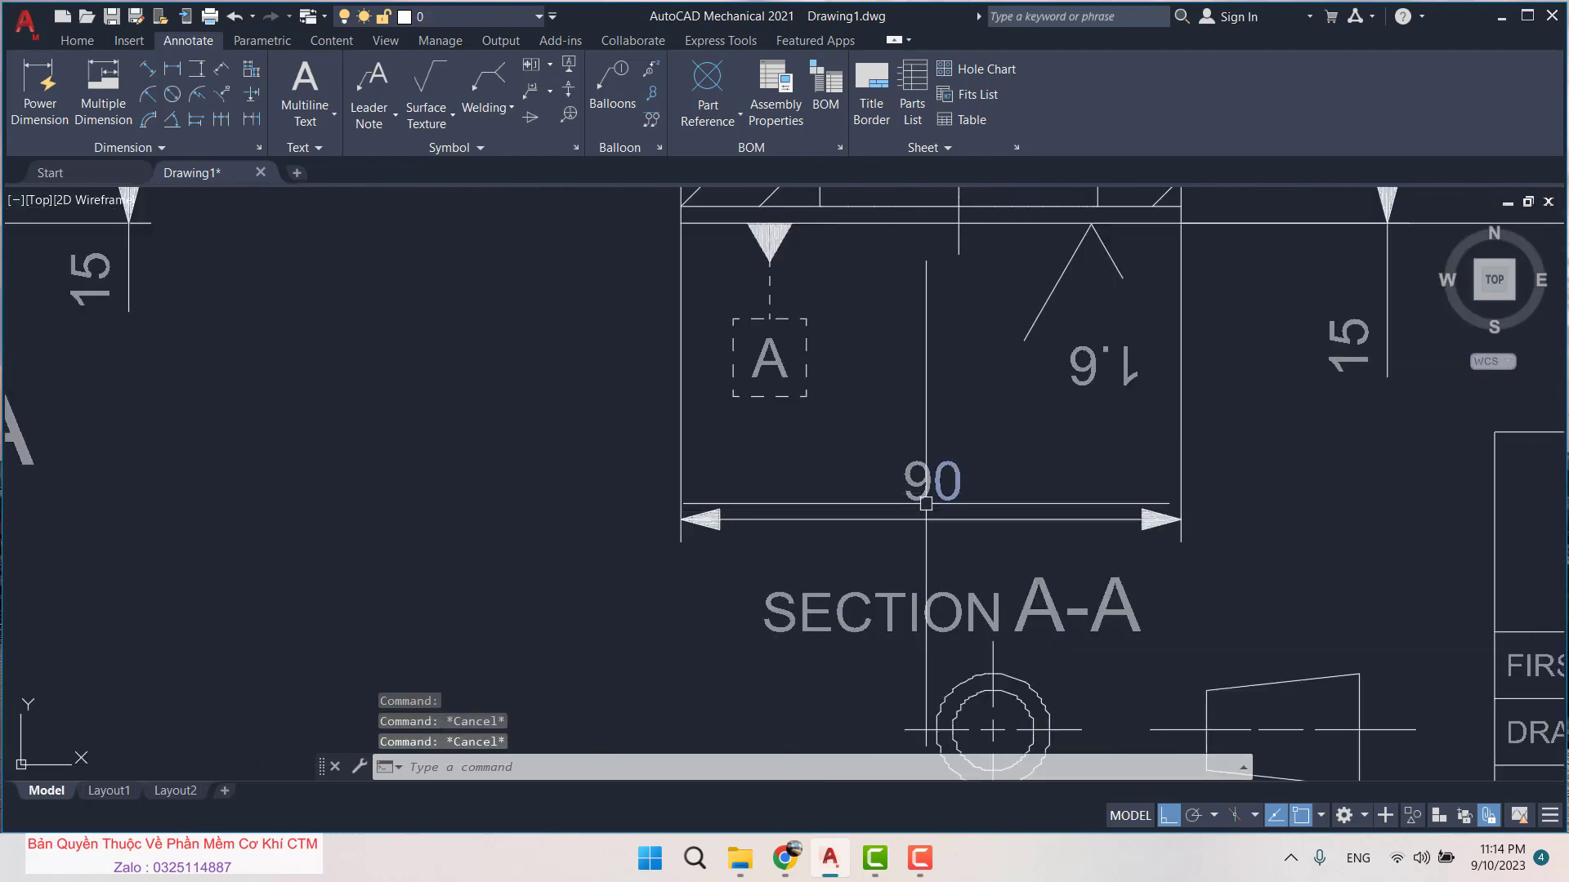
Pan and zoom in to inspect the 90 dimension under Section A-A
{"action": "middle_click_drag", "start_coordinate": [891, 402], "coordinate": [868, 492]}
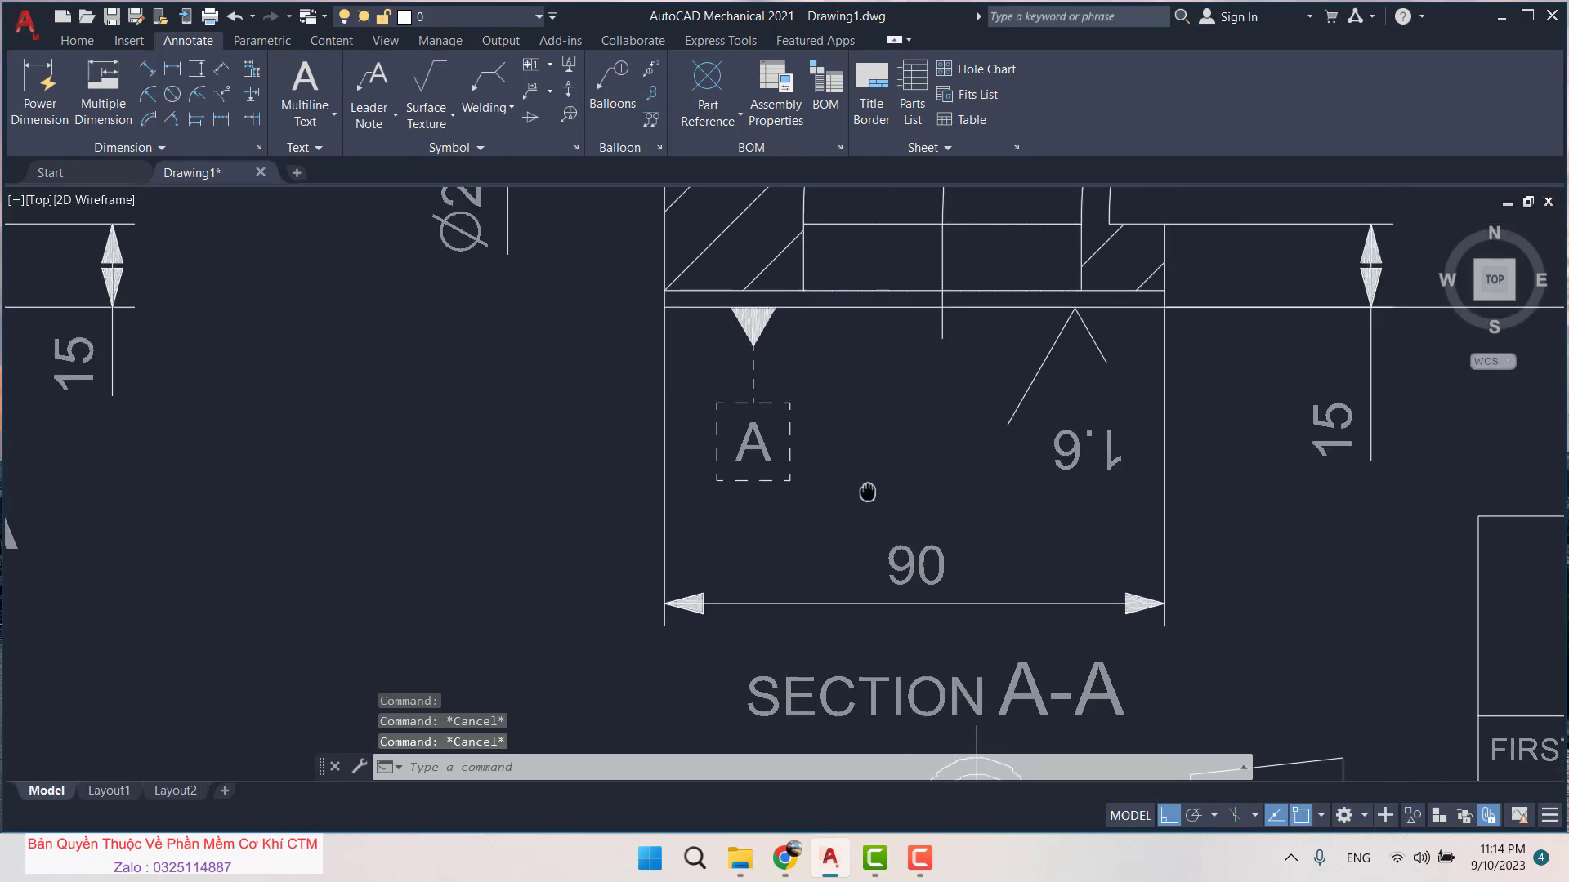
{"action": "scroll", "coordinate": [719, 423], "scroll_direction": "down", "scroll_amount": 2}
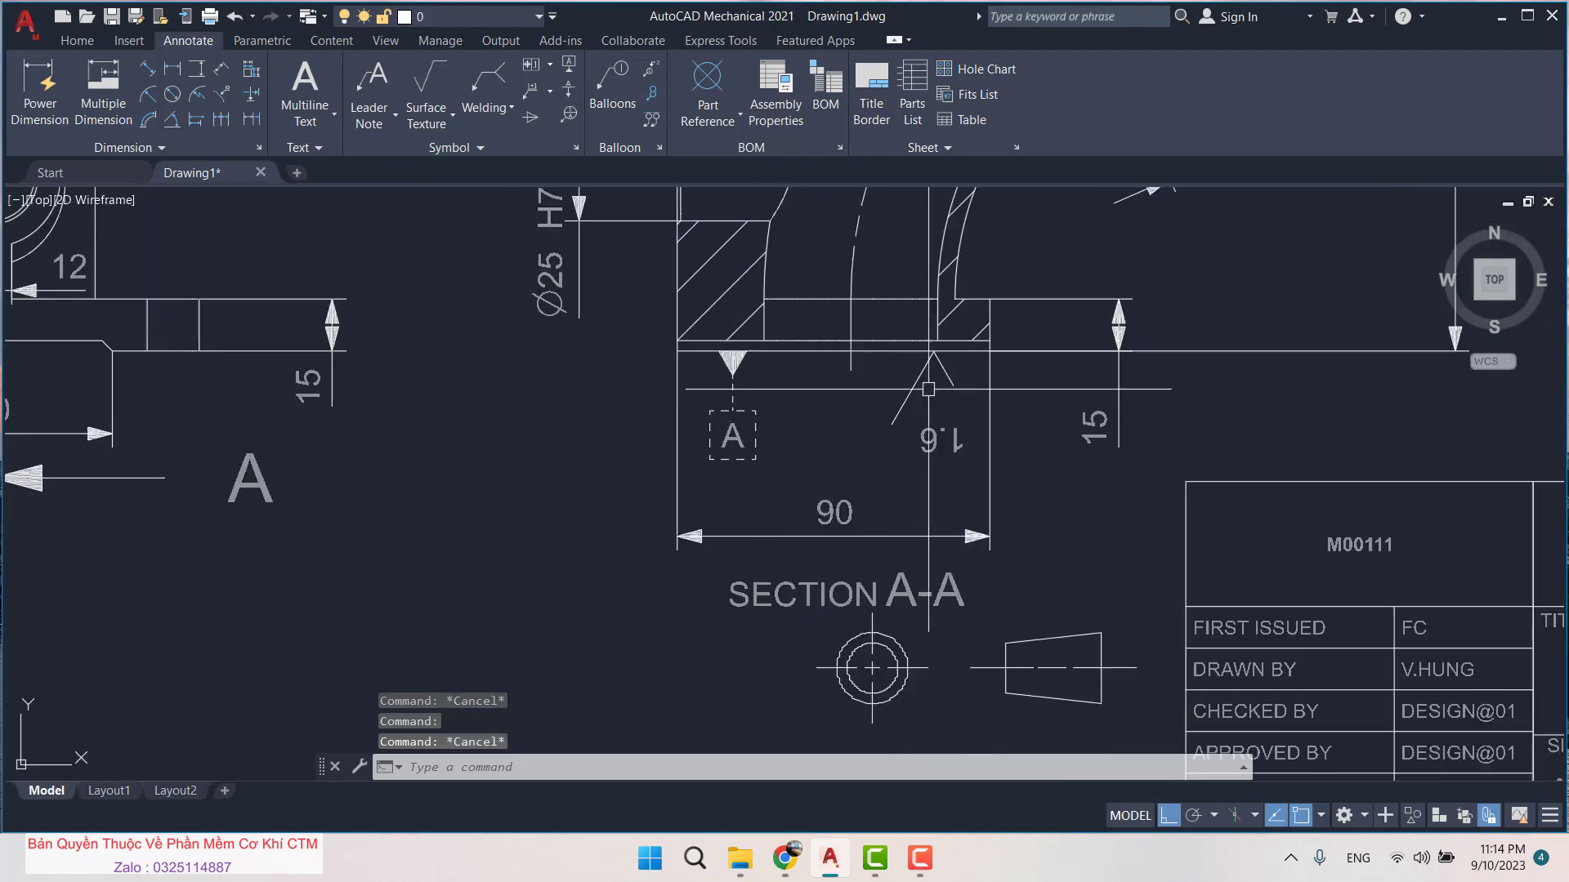
{"action": "scroll", "coordinate": [747, 397], "scroll_direction": "down", "scroll_amount": 3}
{"action": "scroll", "coordinate": [752, 404], "scroll_direction": "down", "scroll_amount": 2}
{"action": "scroll", "coordinate": [760, 413], "scroll_direction": "down", "scroll_amount": 1}
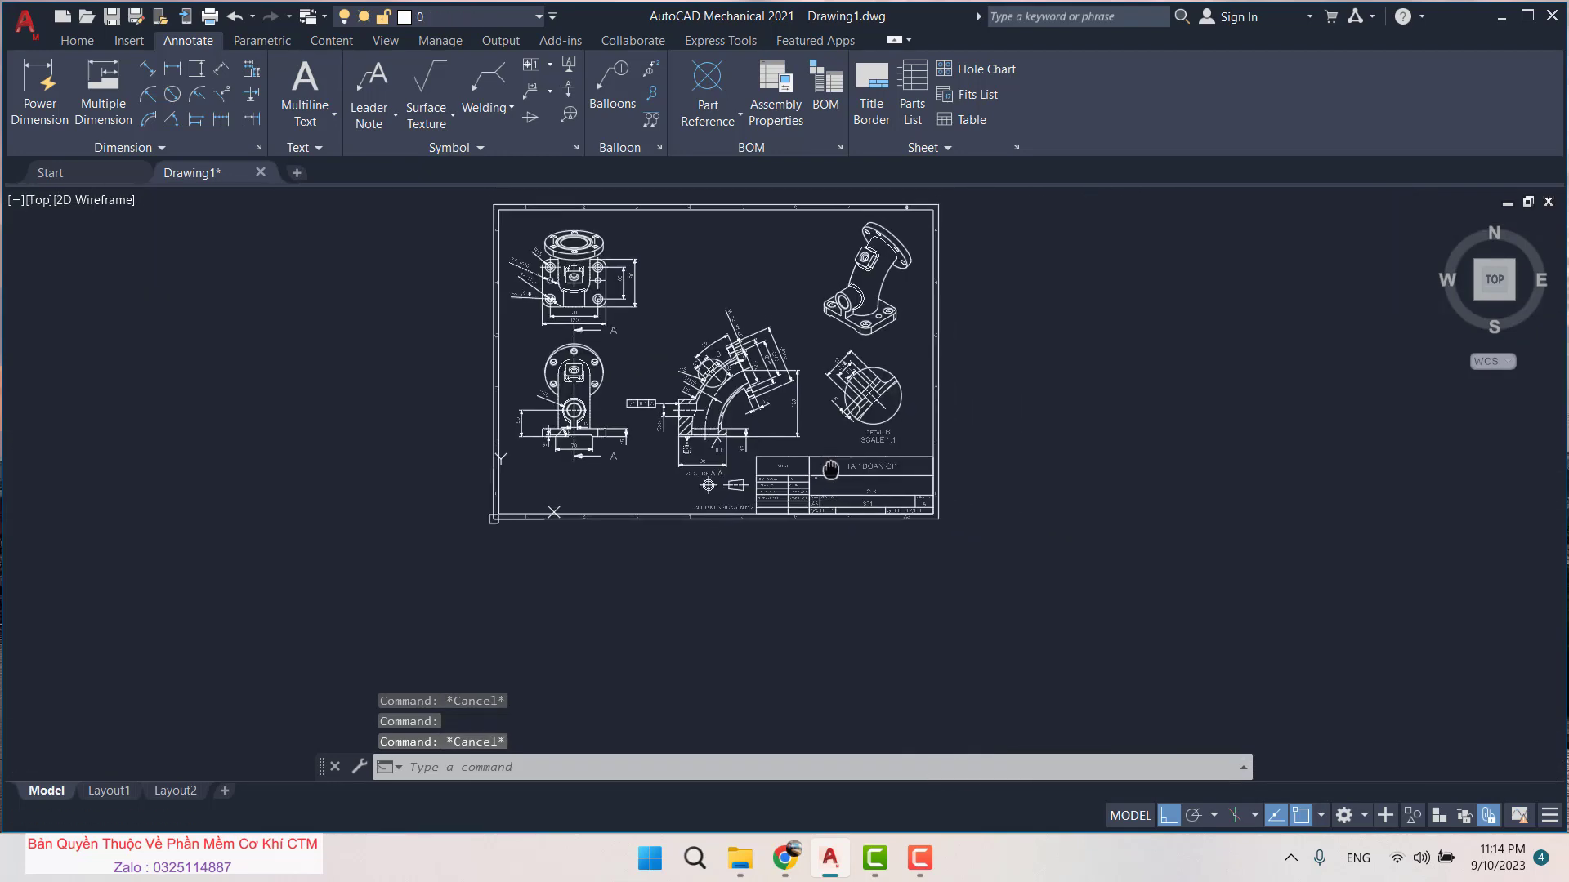
{"action": "scroll", "coordinate": [767, 420], "scroll_direction": "down", "scroll_amount": 1}
{"action": "scroll", "coordinate": [767, 420], "scroll_direction": "up", "scroll_amount": 4}
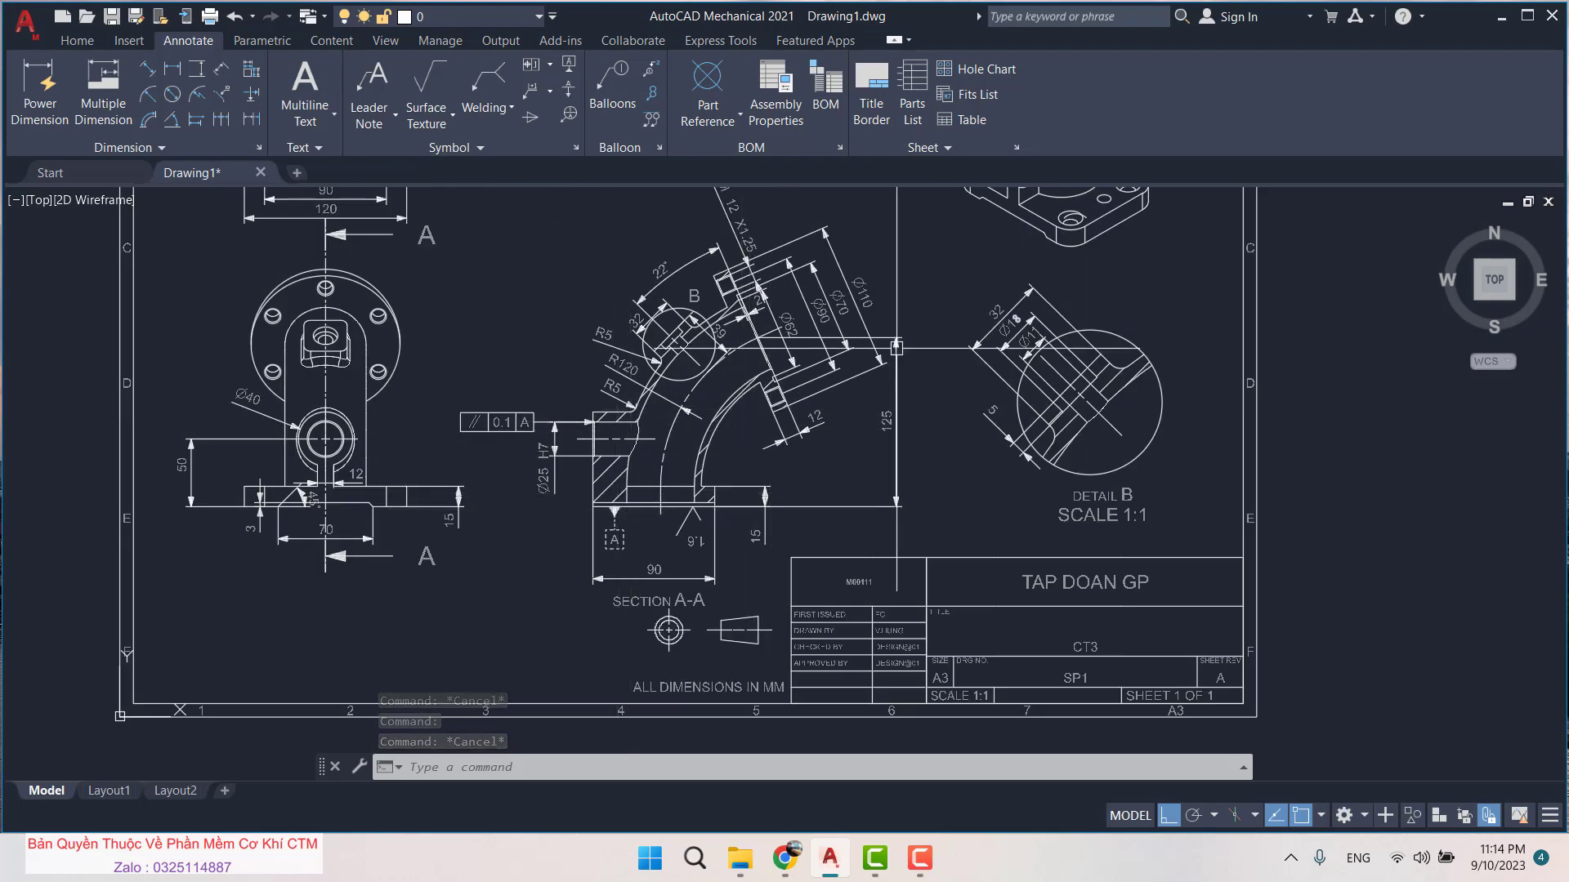
{"action": "scroll", "coordinate": [628, 493], "scroll_direction": "up", "scroll_amount": 6}
{"action": "scroll", "coordinate": [748, 398], "scroll_direction": "down", "scroll_amount": 2}
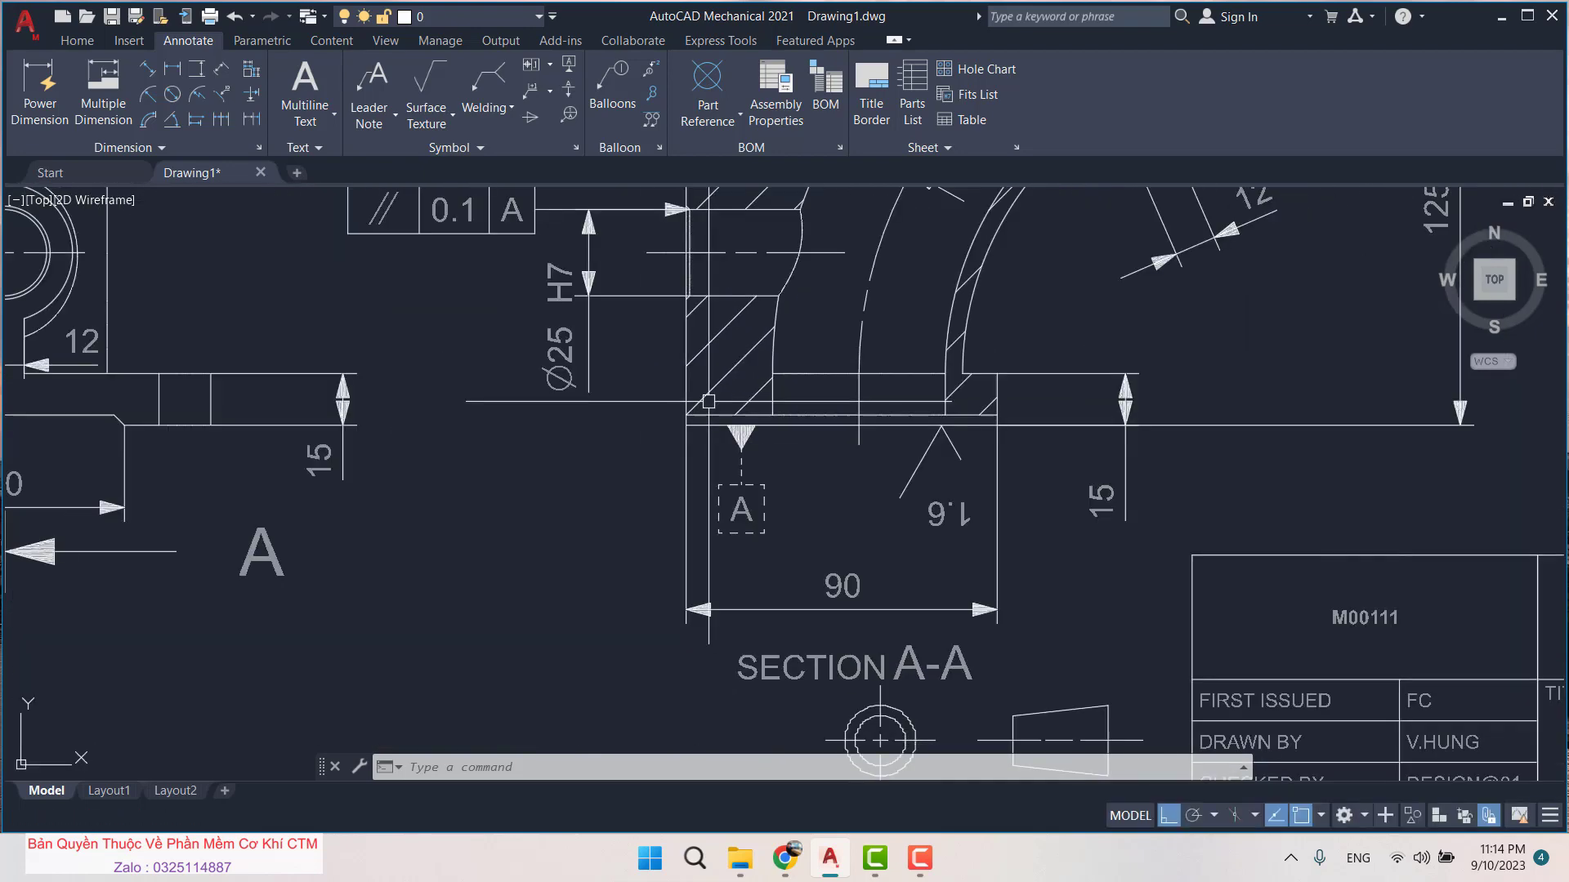
{"action": "scroll", "coordinate": [748, 398], "scroll_direction": "up", "scroll_amount": 2}
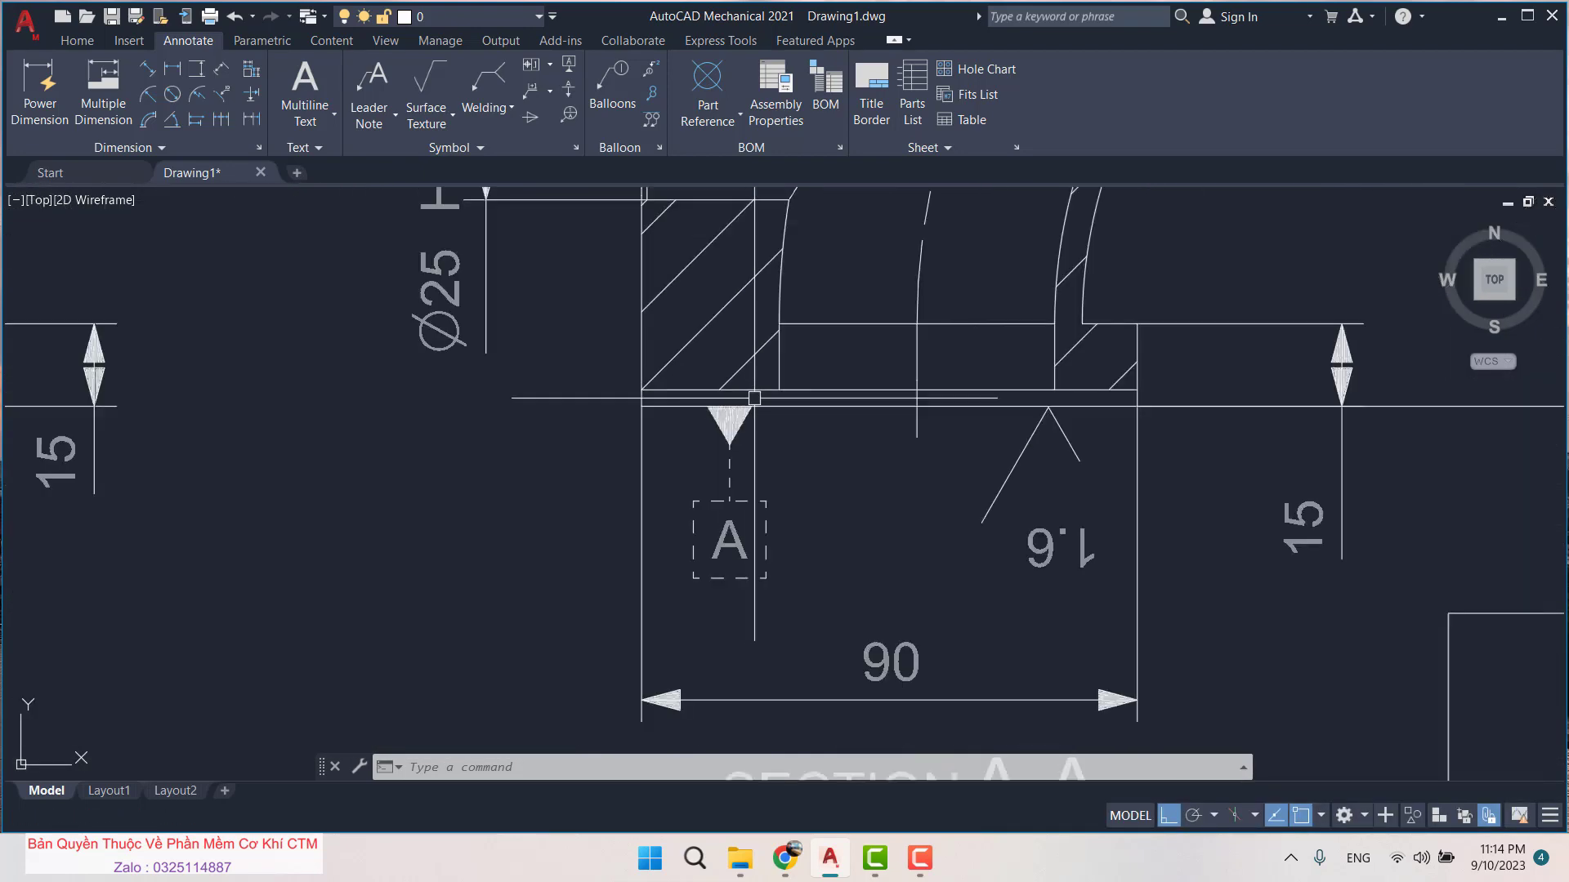
{"action": "scroll", "coordinate": [701, 375], "scroll_direction": "up", "scroll_amount": 3}
{"action": "scroll", "coordinate": [711, 380], "scroll_direction": "down", "scroll_amount": 8}
{"action": "scroll", "coordinate": [920, 460], "scroll_direction": "down", "scroll_amount": 1}
{"action": "scroll", "coordinate": [743, 396], "scroll_direction": "down", "scroll_amount": 6}
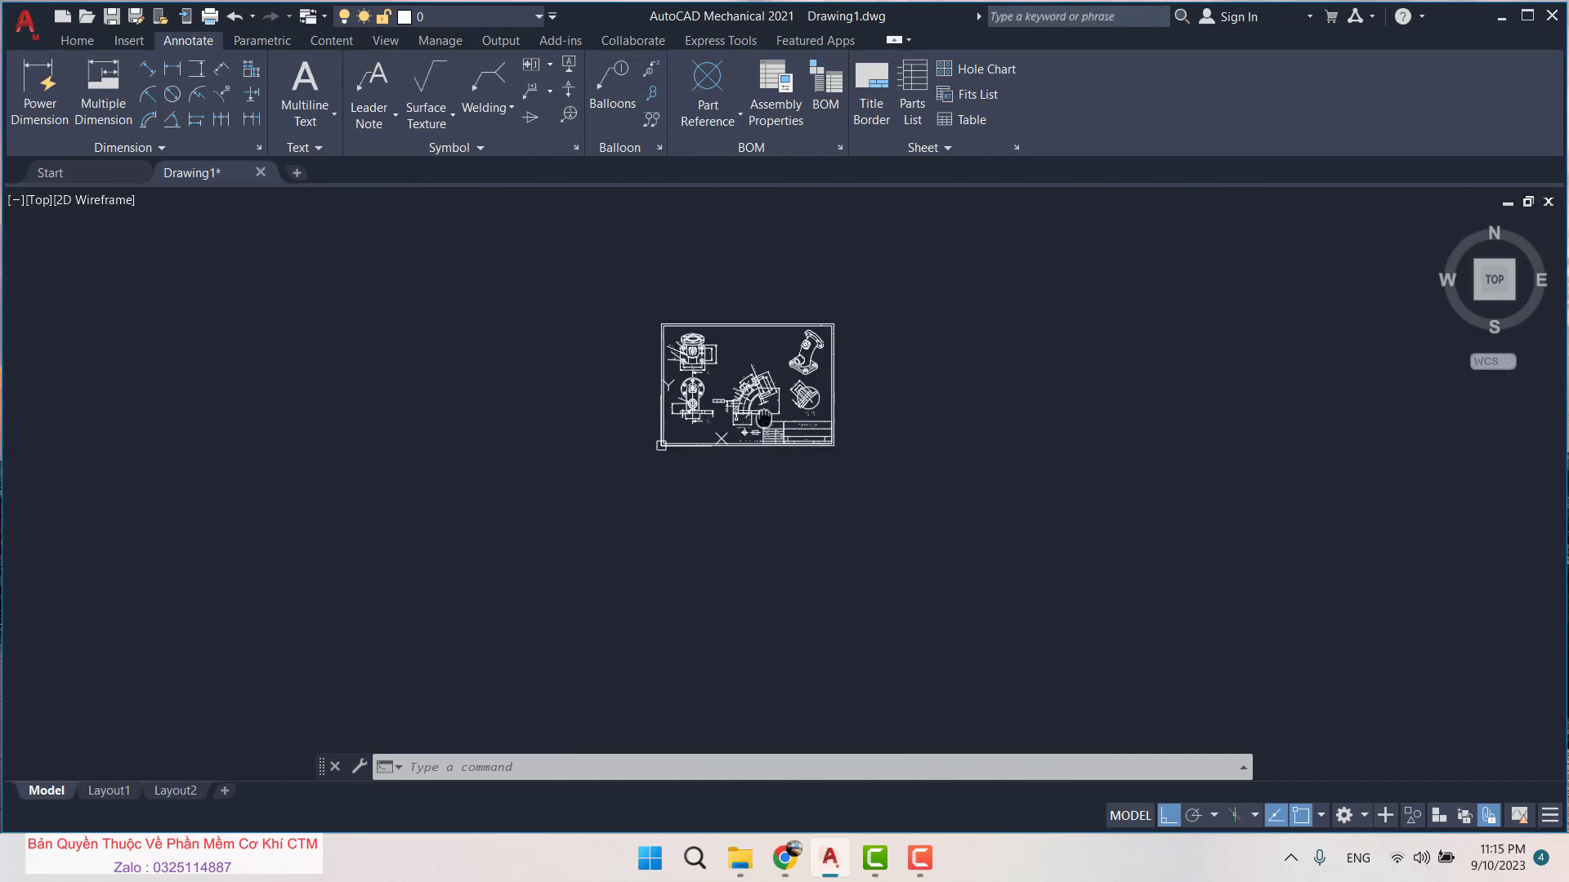
{"action": "scroll", "coordinate": [787, 395], "scroll_direction": "up", "scroll_amount": 9}
{"action": "scroll", "coordinate": [597, 500], "scroll_direction": "up", "scroll_amount": 1}
{"action": "scroll", "coordinate": [597, 500], "scroll_direction": "down", "scroll_amount": 2}
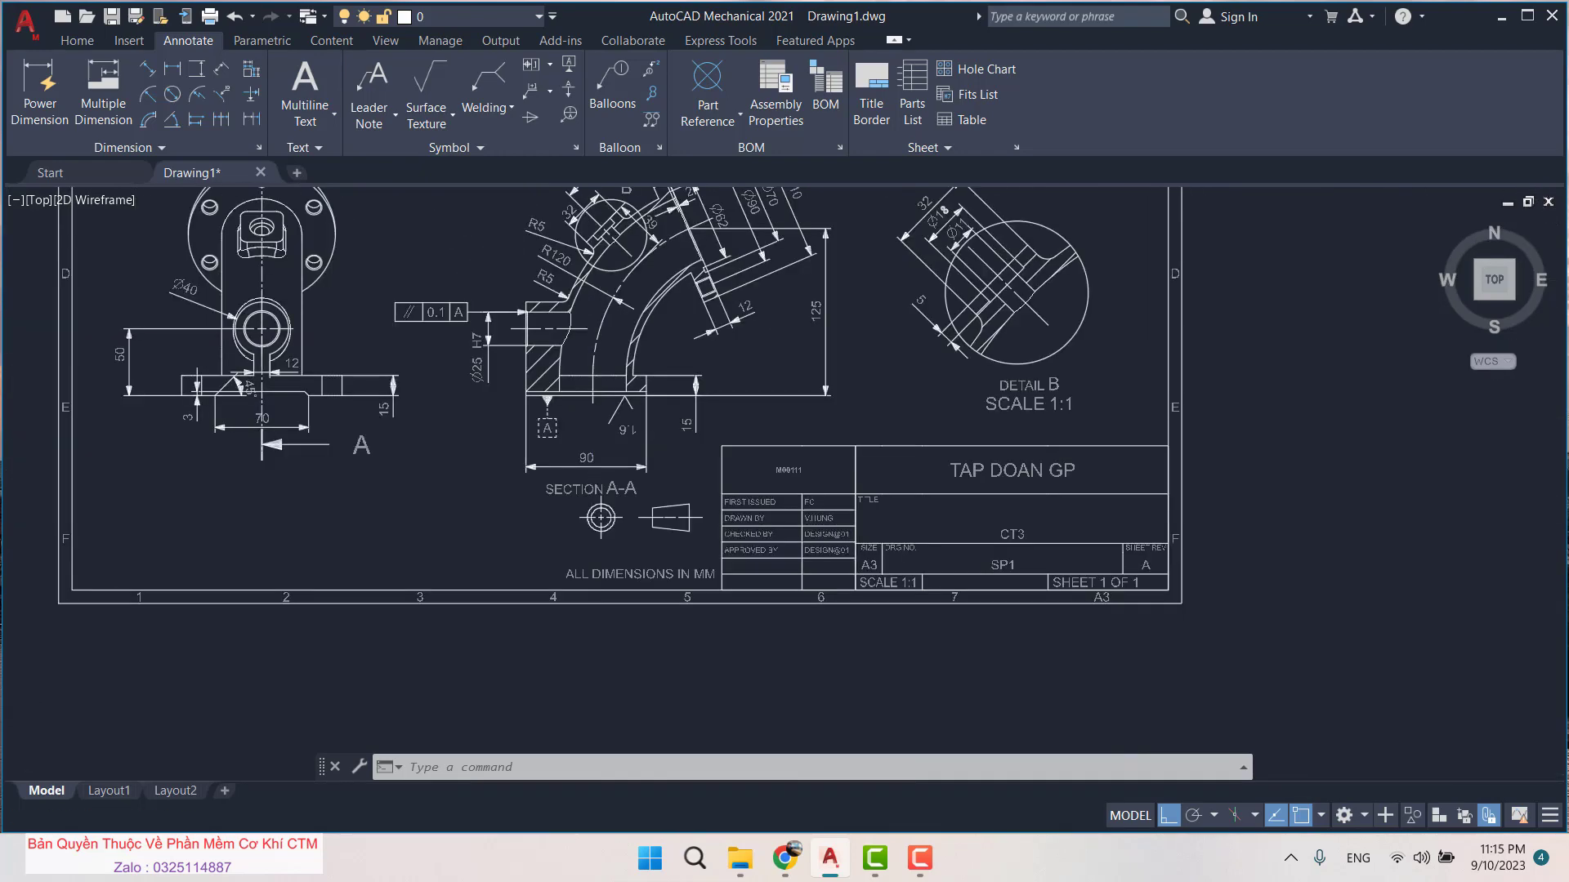
{"action": "scroll", "coordinate": [780, 499], "scroll_direction": "down", "scroll_amount": 3}
{"action": "scroll", "coordinate": [780, 499], "scroll_direction": "up", "scroll_amount": 2}
Draw a 90-unit horizontal test line to the right of the sheet
{"action": "type", "text": "l"}
{"action": "key", "text": "Return"}
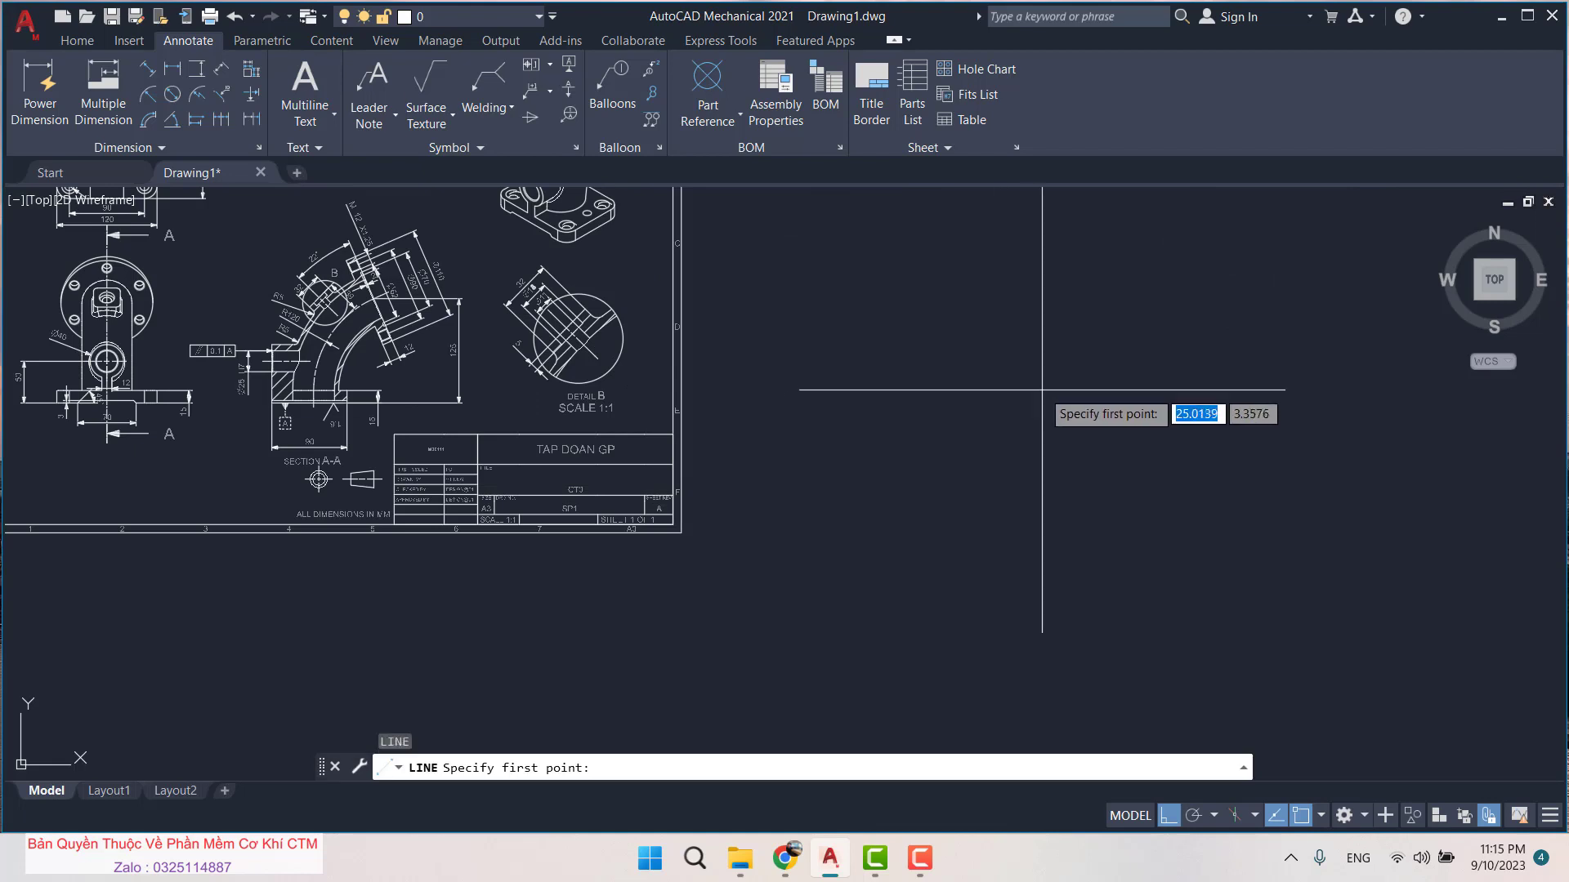
{"action": "scroll", "coordinate": [839, 478], "scroll_direction": "down", "scroll_amount": 8}
{"action": "left_click", "coordinate": [1013, 447]}
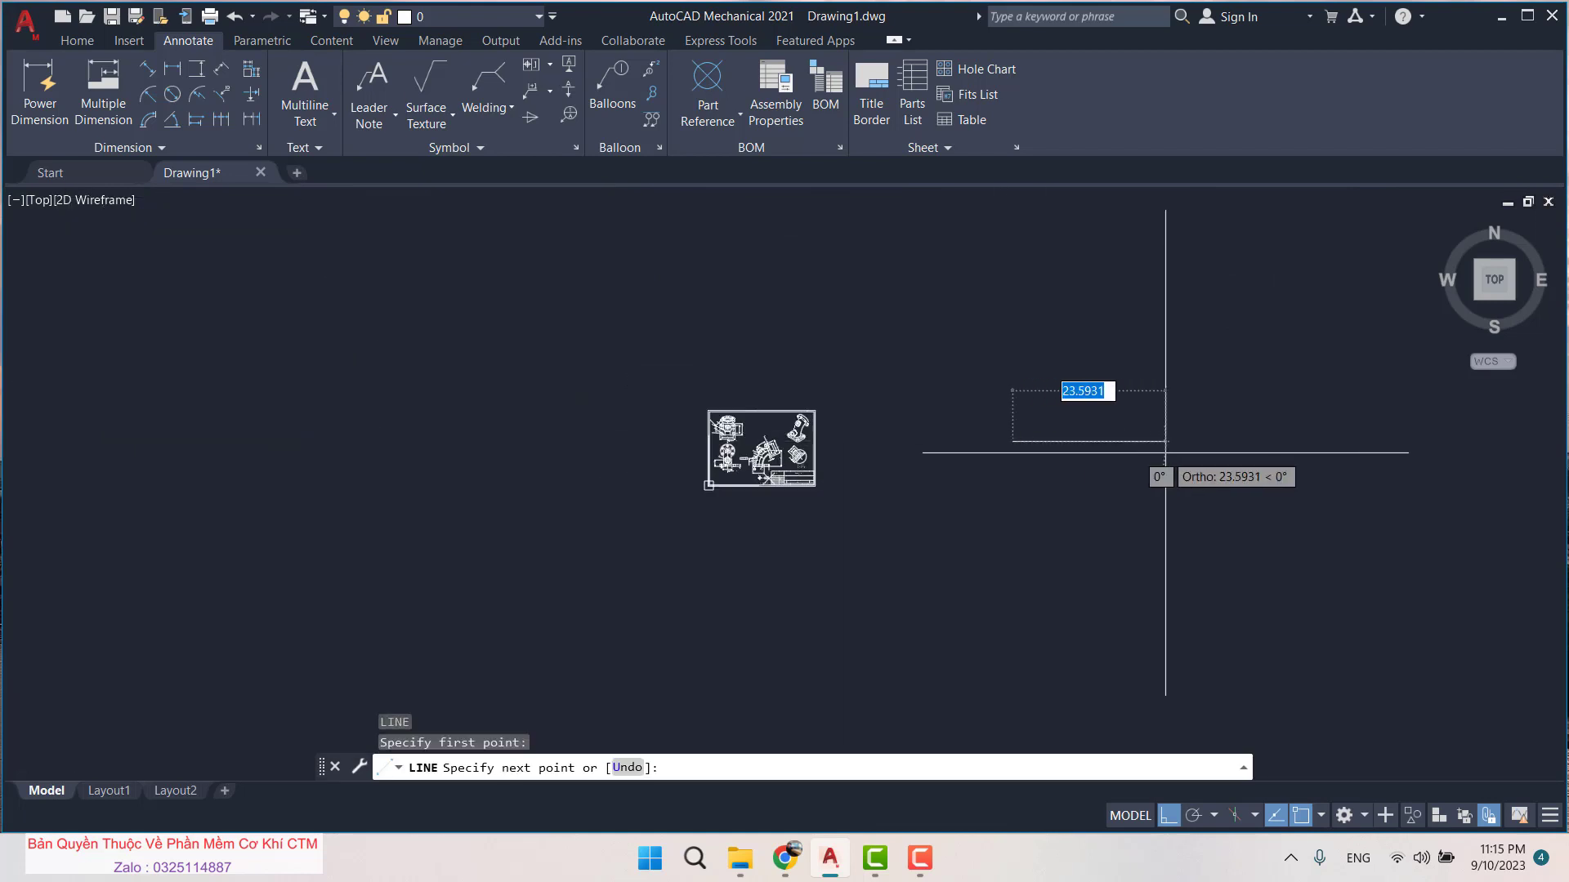
{"action": "type", "text": "90"}
{"action": "key", "text": "Return"}
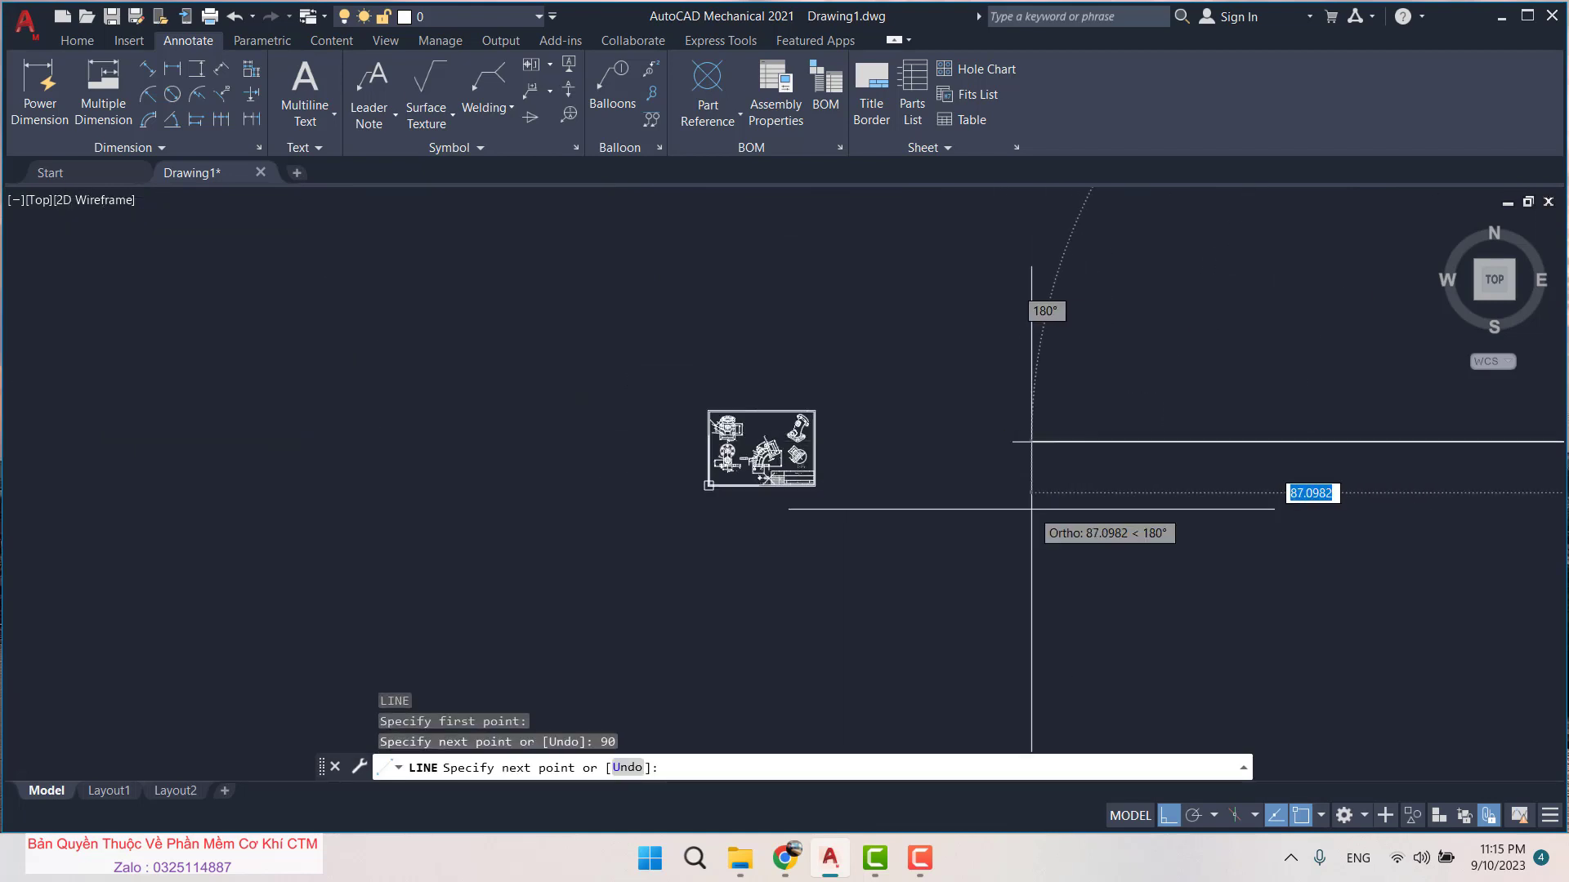
{"action": "key", "text": "Escape"}
{"action": "scroll", "coordinate": [1050, 502], "scroll_direction": "down", "scroll_amount": 4}
{"action": "scroll", "coordinate": [1067, 486], "scroll_direction": "up", "scroll_amount": 2}
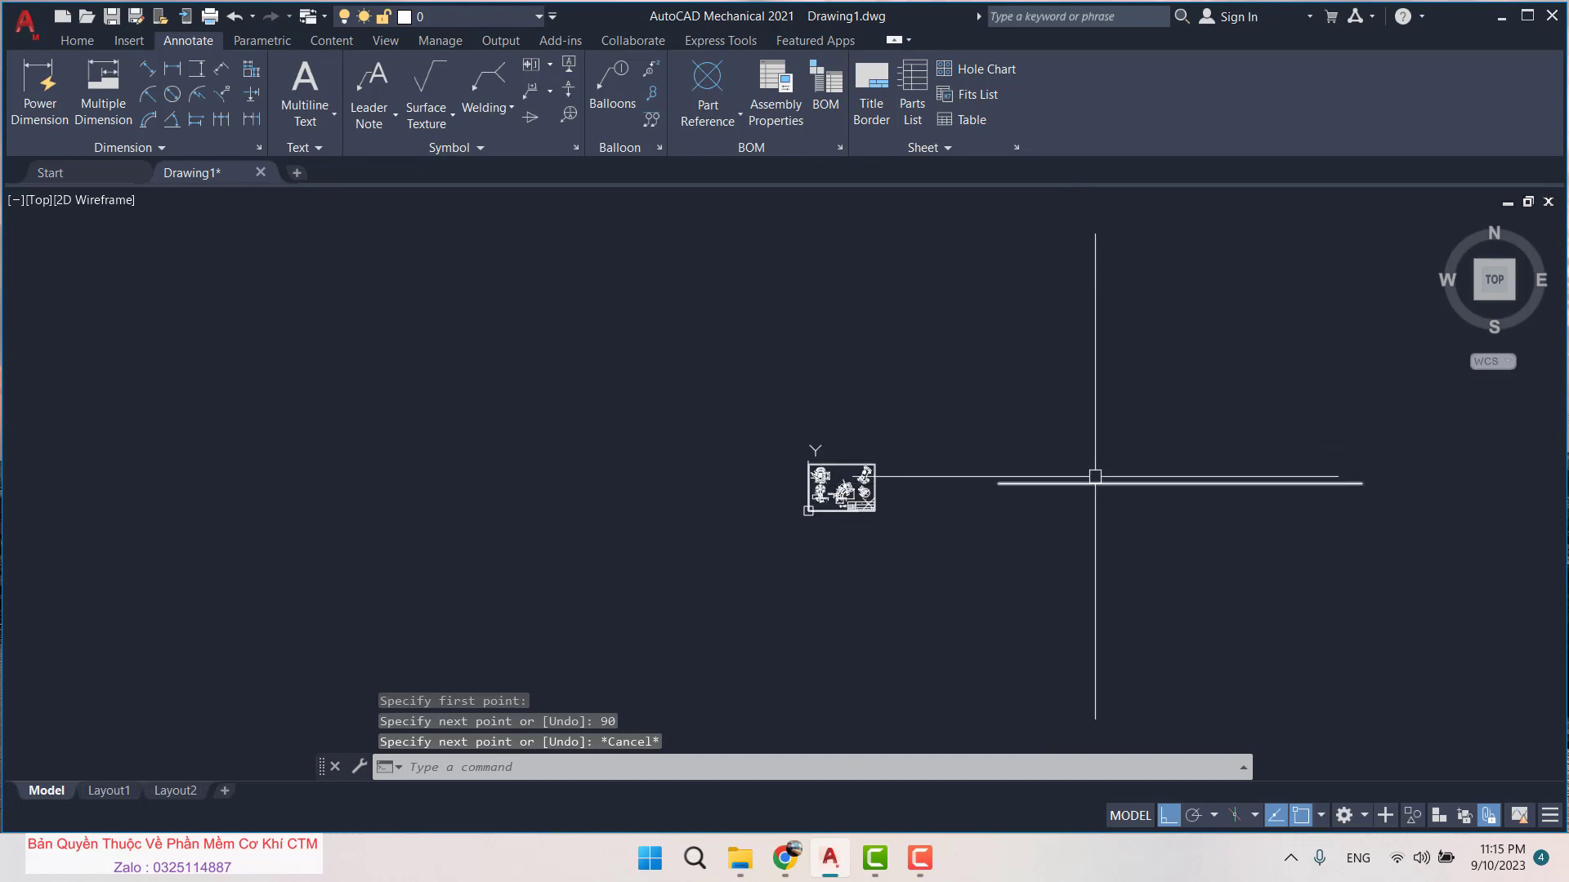
Dimension the test line, reading 90, and open the Dimension Style Manager showing AM_ANSI
{"action": "left_click", "coordinate": [166, 70]}
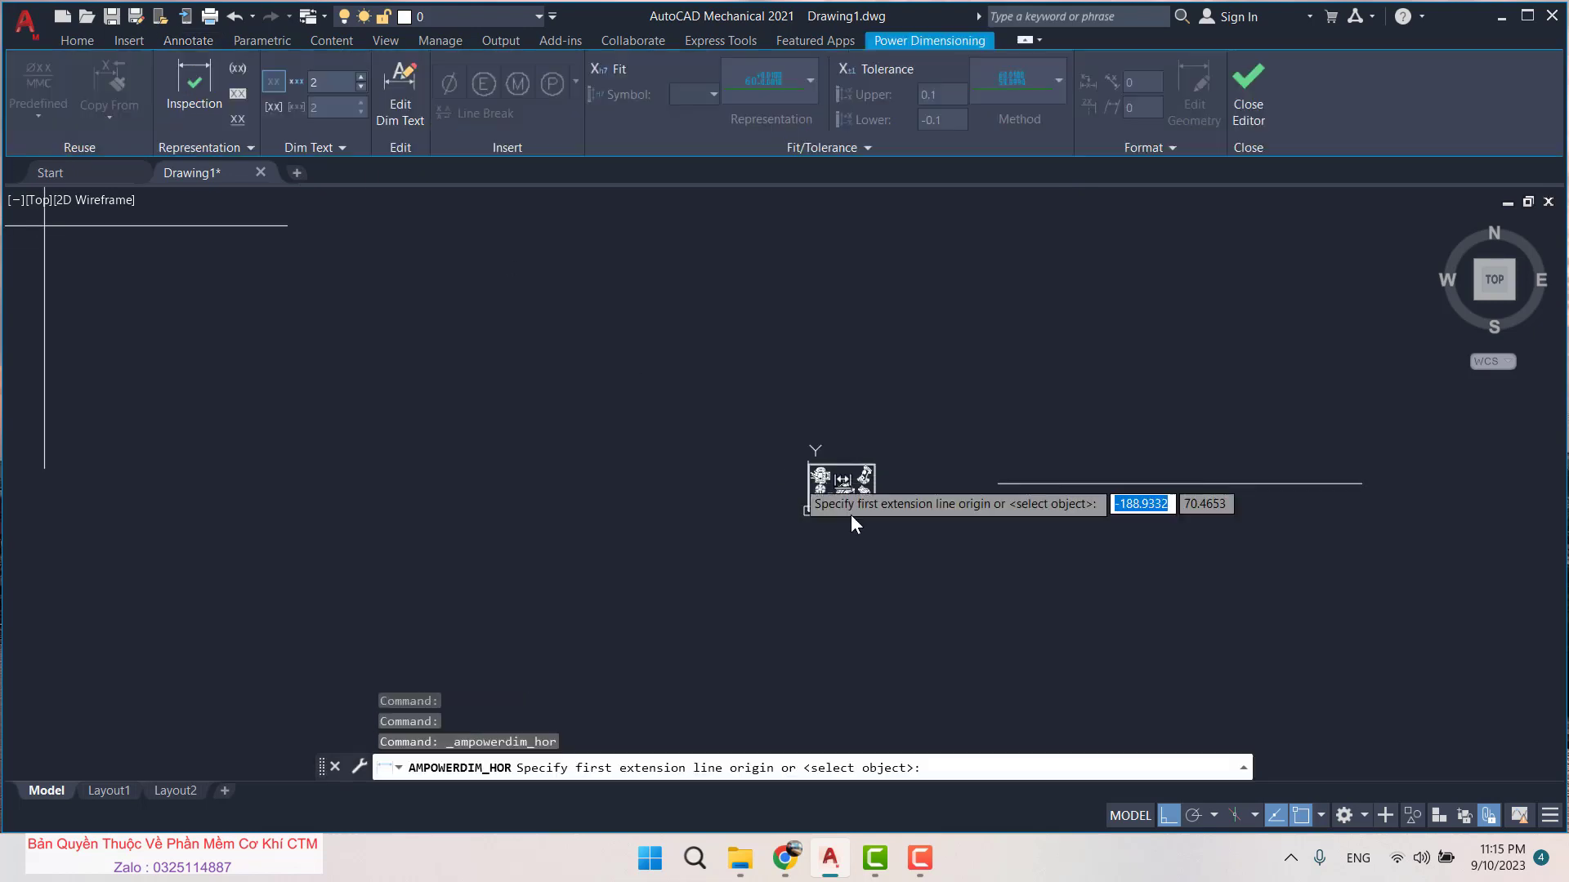
{"action": "left_click", "coordinate": [994, 483]}
{"action": "left_click", "coordinate": [1362, 483]}
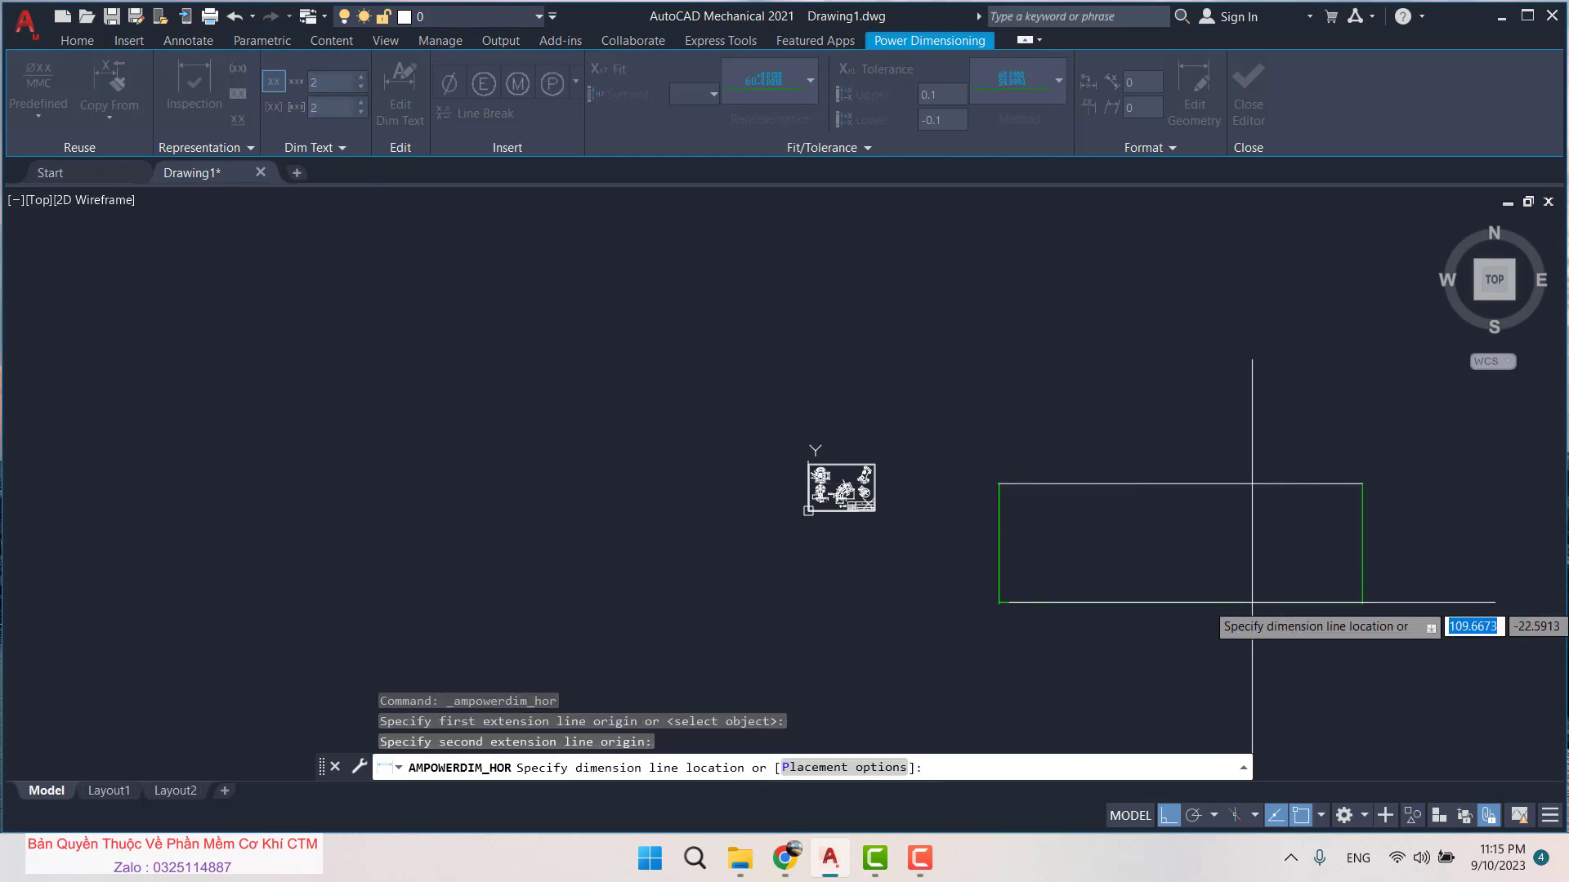
{"action": "left_click", "coordinate": [1252, 603]}
{"action": "key", "text": "Return"}
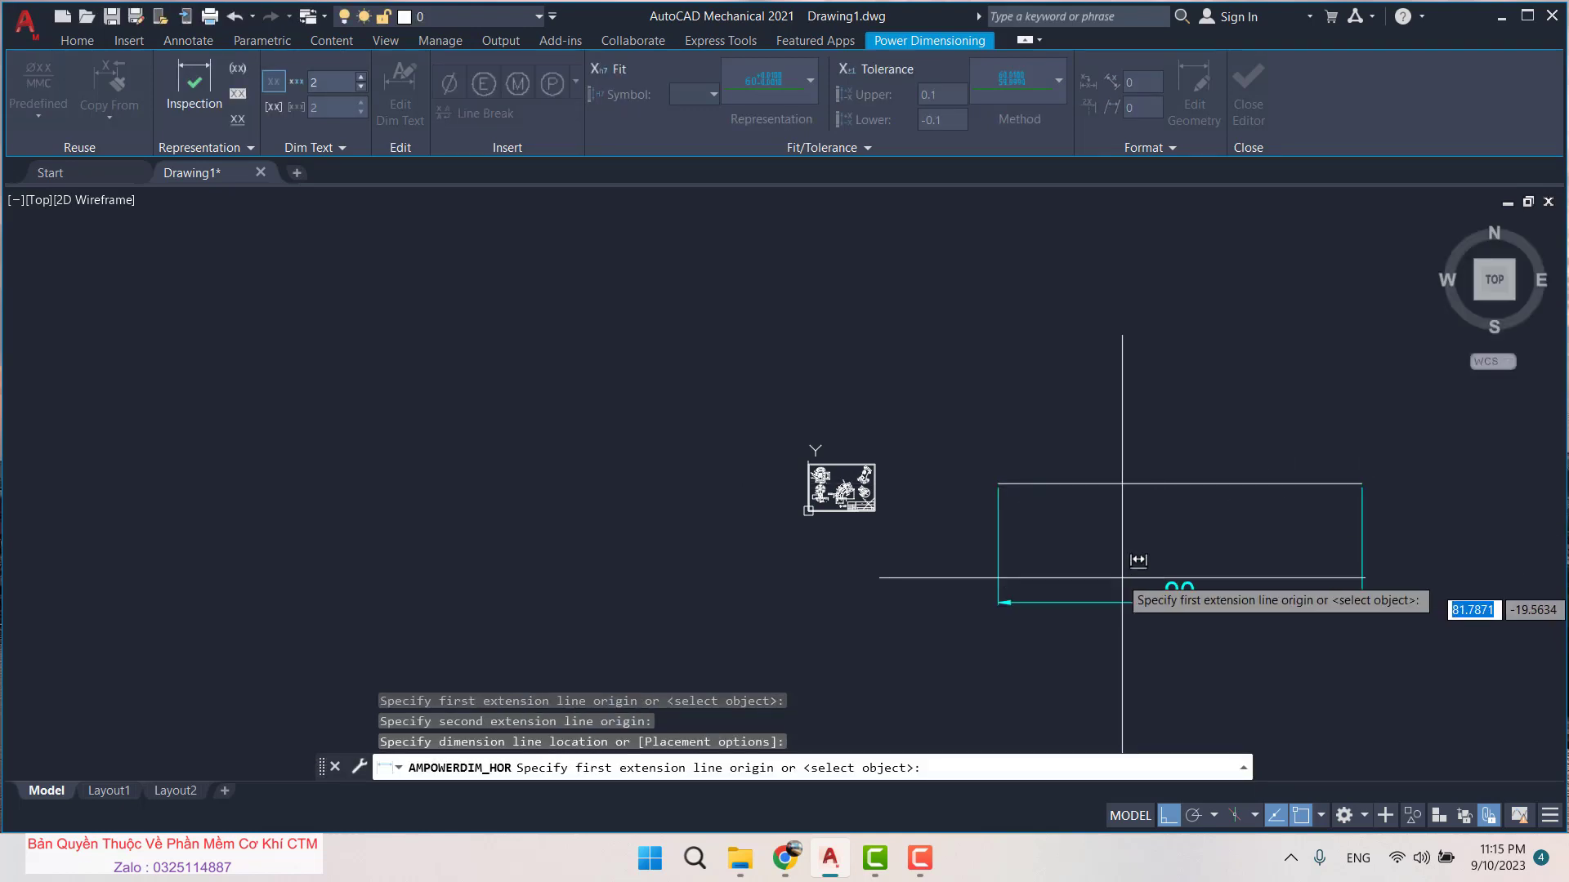
{"action": "key", "text": "Escape"}
{"action": "key", "text": "Escape"}
{"action": "scroll", "coordinate": [1122, 577], "scroll_direction": "down", "scroll_amount": 2}
{"action": "scroll", "coordinate": [1113, 571], "scroll_direction": "up", "scroll_amount": 4}
{"action": "scroll", "coordinate": [1103, 549], "scroll_direction": "down", "scroll_amount": 4}
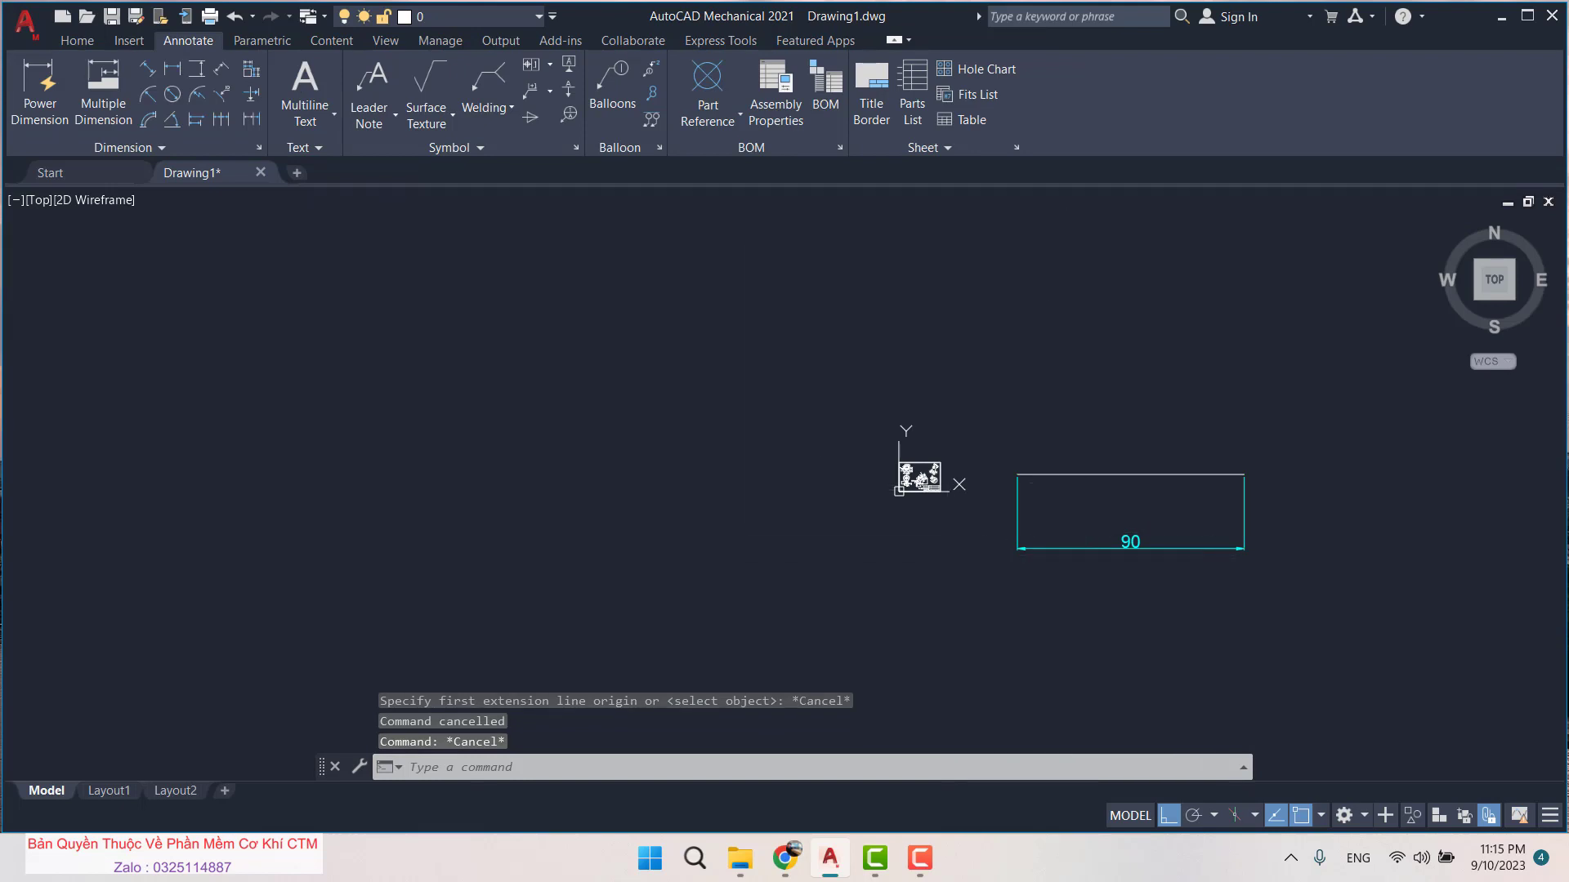
{"action": "type", "text": "d"}
{"action": "key", "text": "Return"}
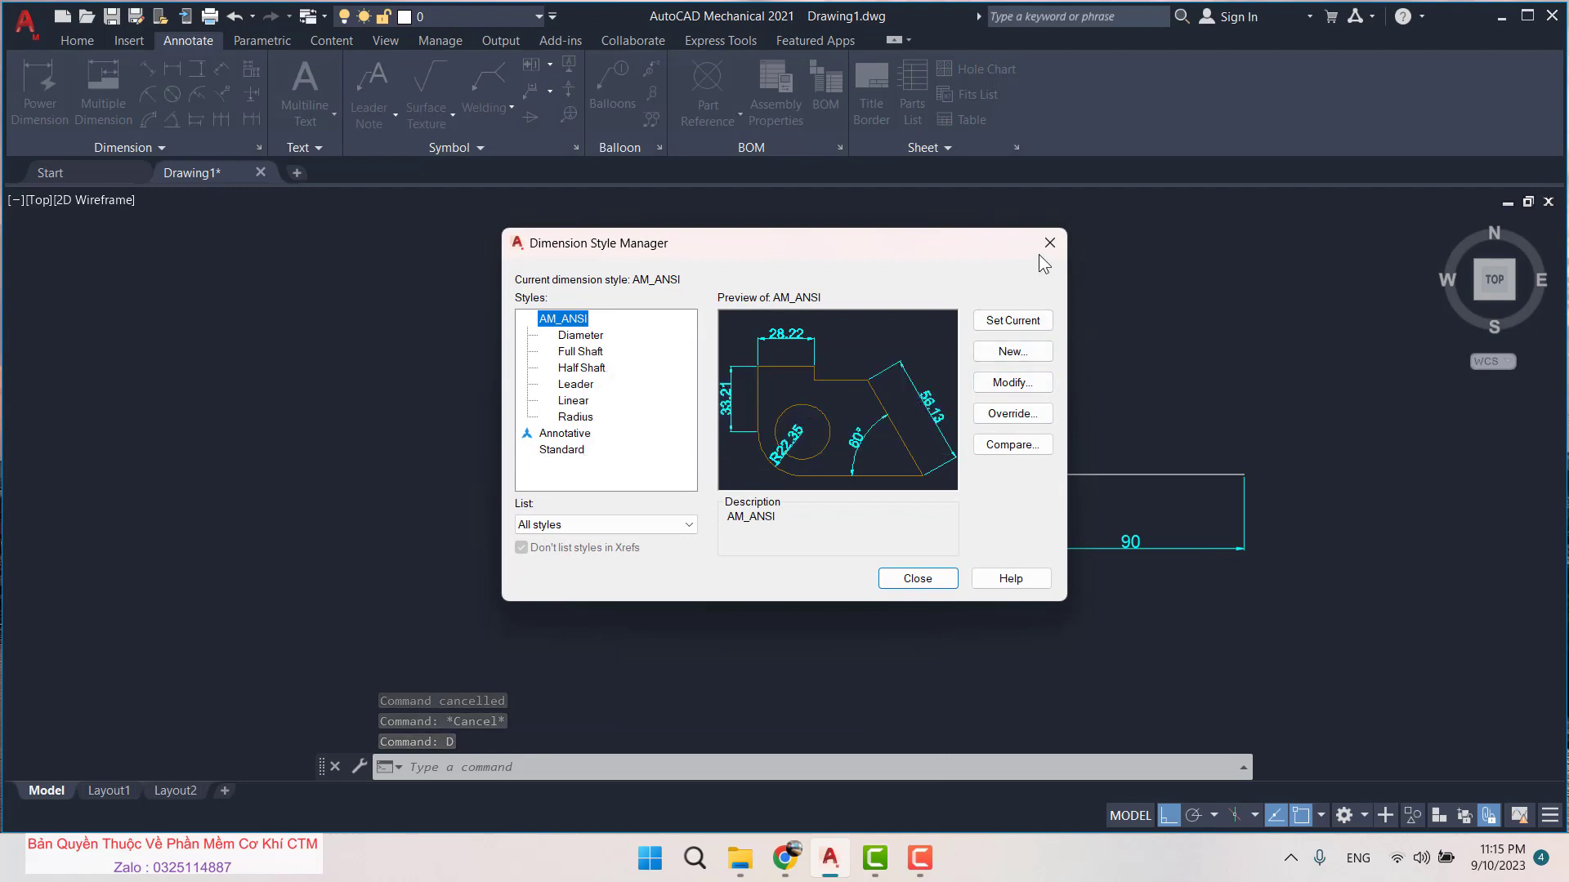
{"action": "key", "text": "Escape"}
{"action": "scroll", "coordinate": [1103, 552], "scroll_direction": "up", "scroll_amount": 6}
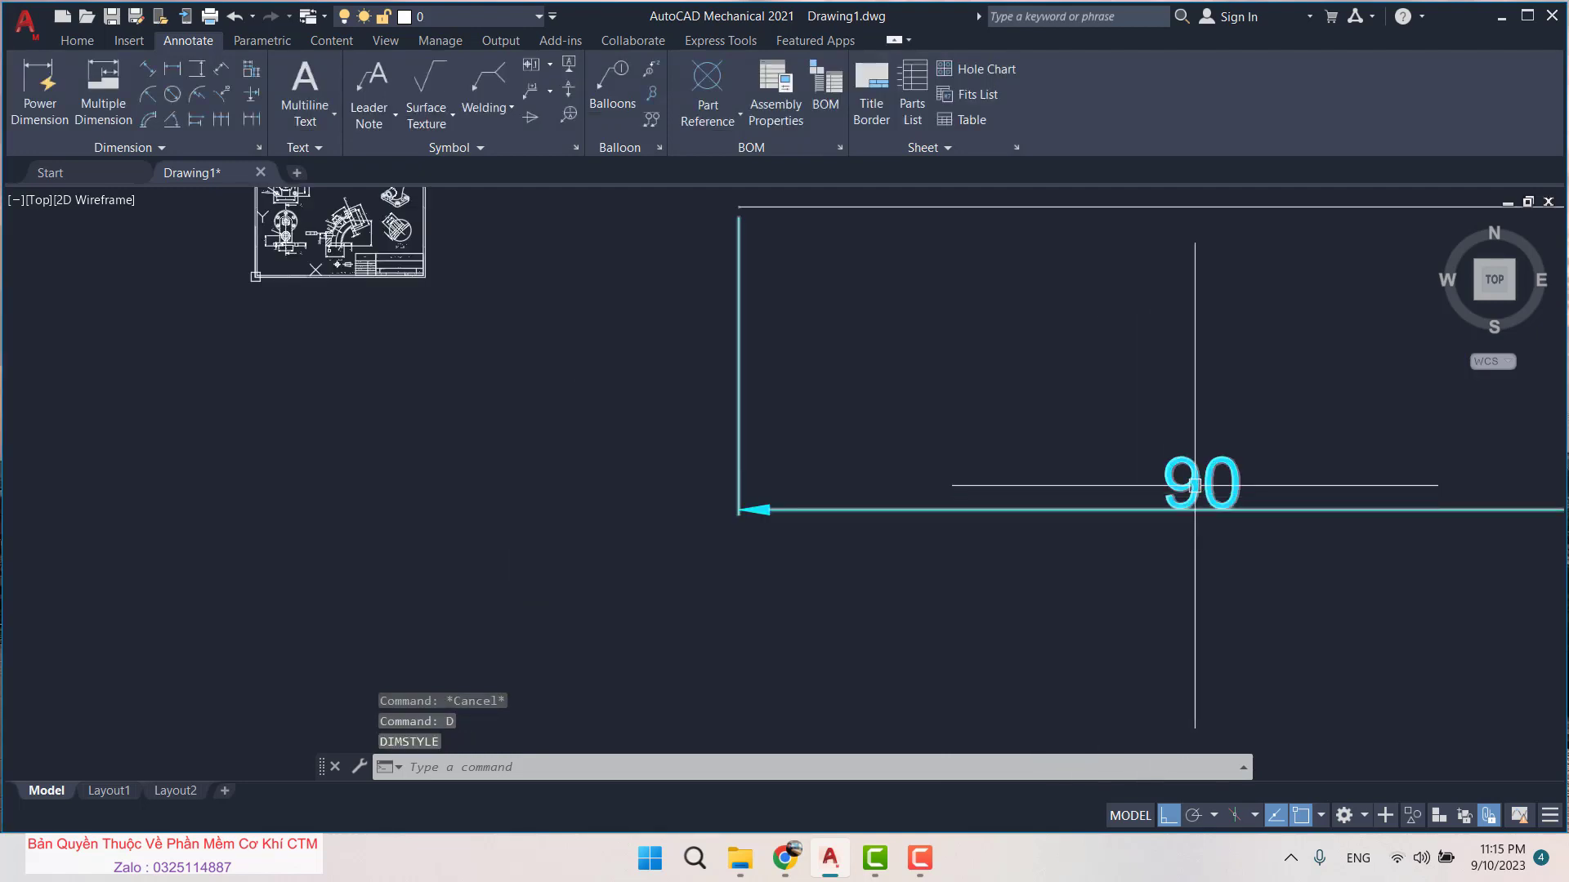
{"action": "scroll", "coordinate": [964, 478], "scroll_direction": "down", "scroll_amount": 4}
{"action": "scroll", "coordinate": [746, 379], "scroll_direction": "up", "scroll_amount": 2}
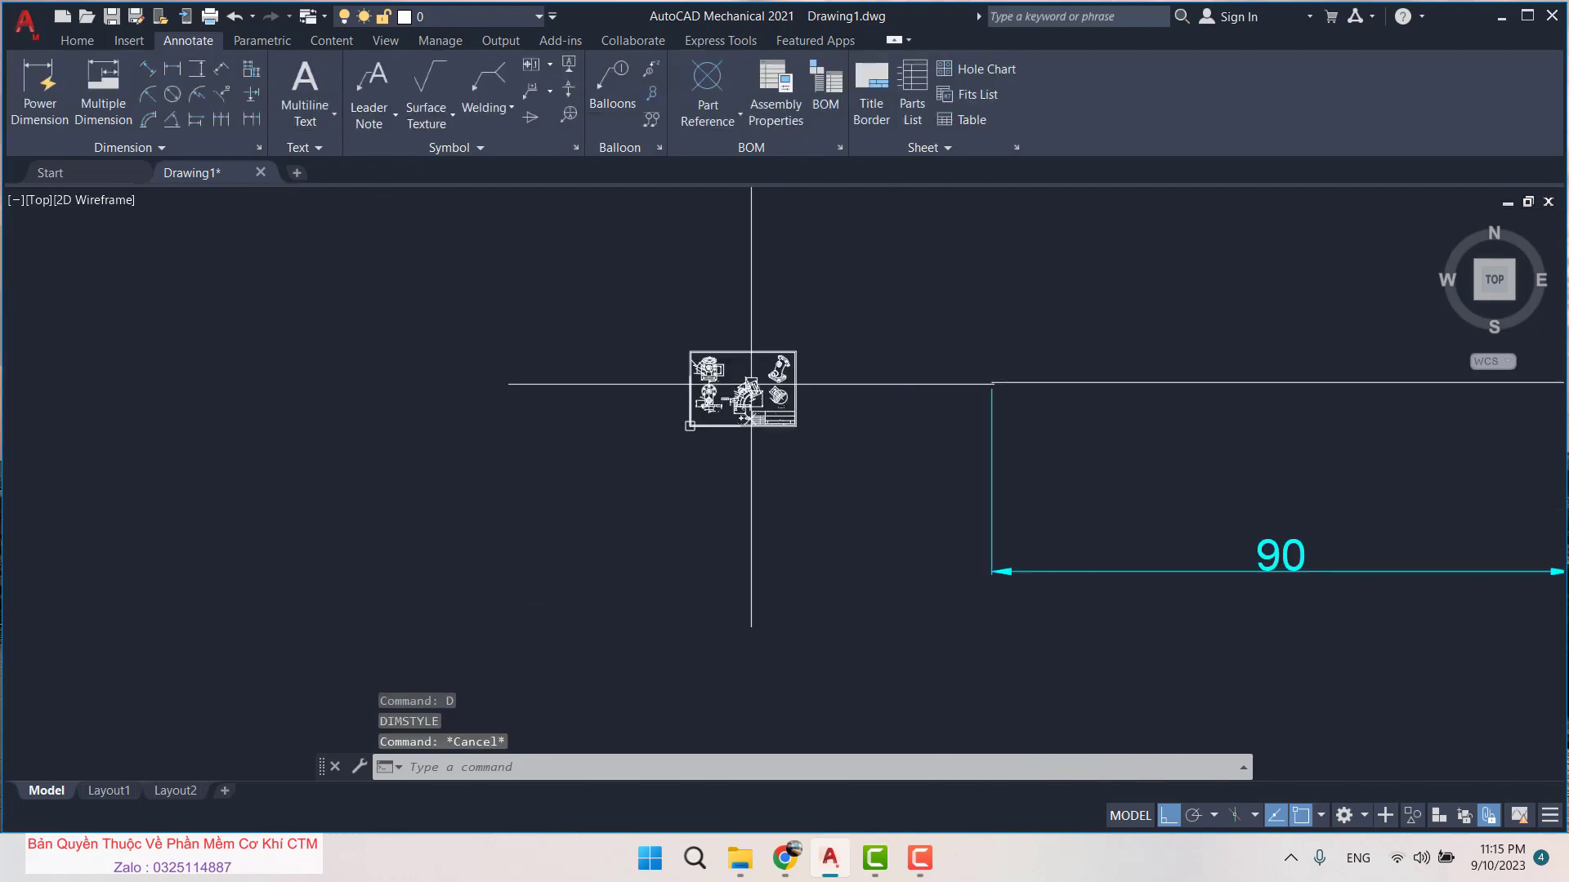
{"action": "scroll", "coordinate": [745, 382], "scroll_direction": "up", "scroll_amount": 4}
{"action": "scroll", "coordinate": [778, 398], "scroll_direction": "up", "scroll_amount": 2}
{"action": "scroll", "coordinate": [670, 458], "scroll_direction": "up", "scroll_amount": 3}
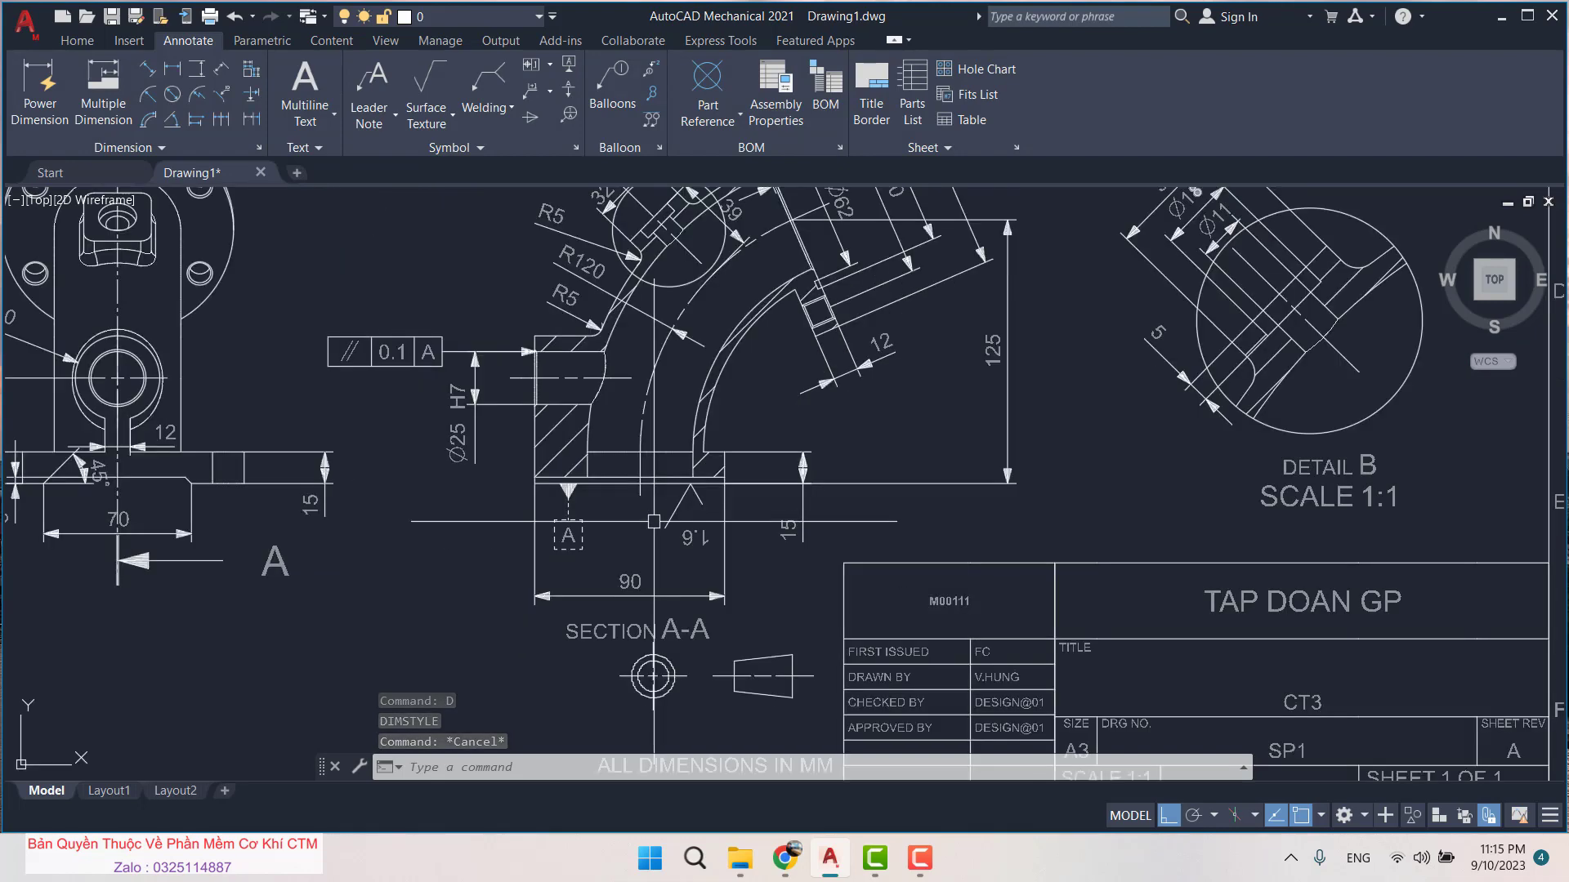
{"action": "scroll", "coordinate": [572, 502], "scroll_direction": "up", "scroll_amount": 2}
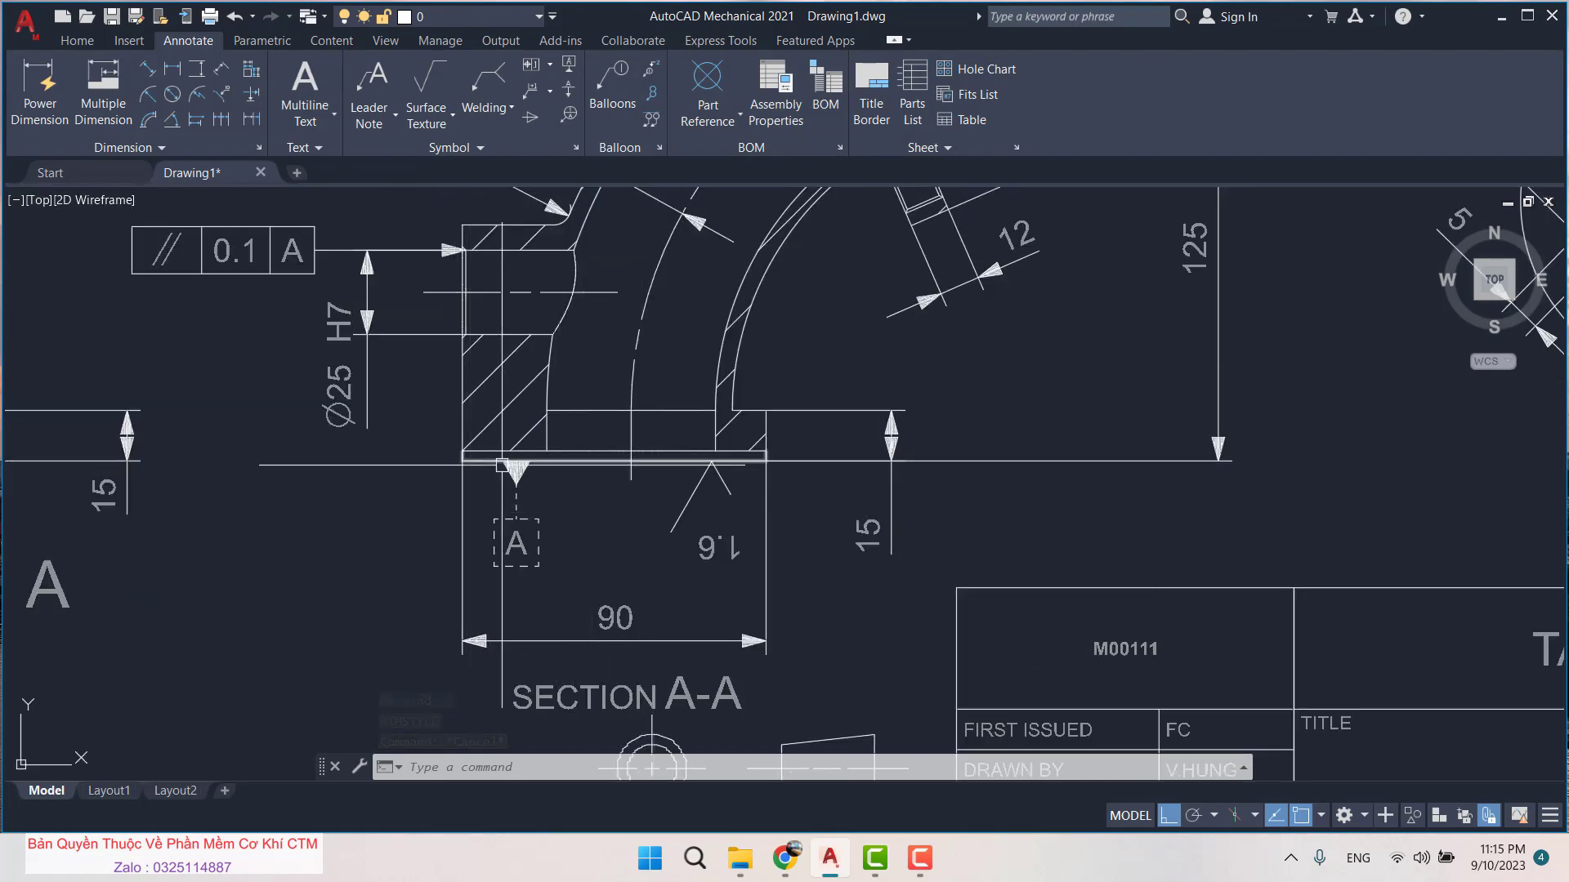
{"action": "scroll", "coordinate": [701, 467], "scroll_direction": "down", "scroll_amount": 3}
{"action": "scroll", "coordinate": [653, 531], "scroll_direction": "down", "scroll_amount": 2}
{"action": "scroll", "coordinate": [621, 572], "scroll_direction": "down", "scroll_amount": 2}
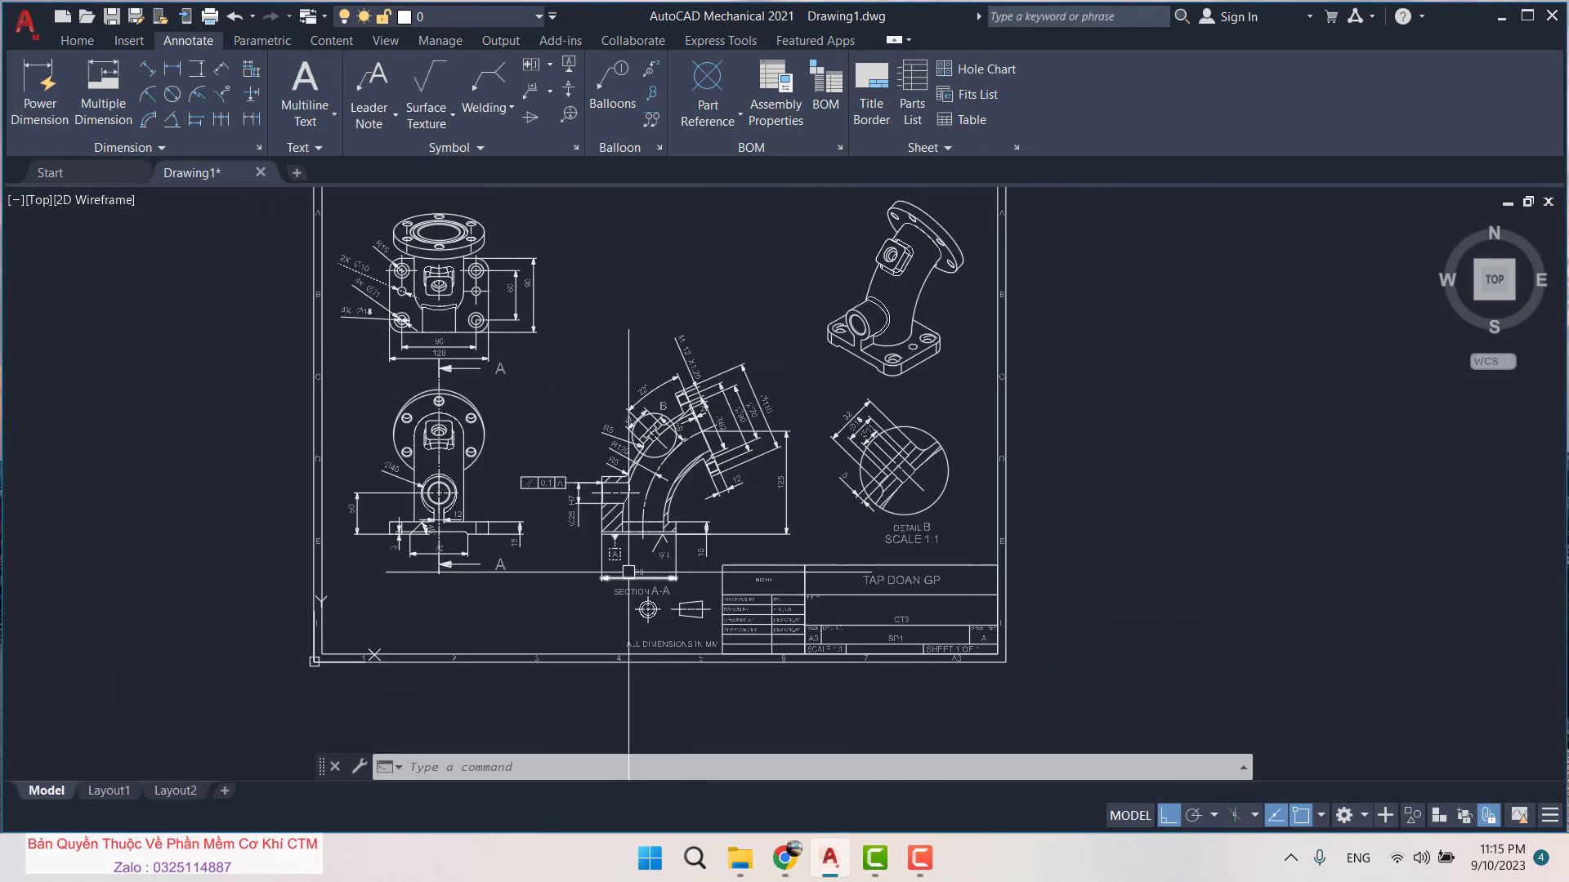
{"action": "scroll", "coordinate": [593, 598], "scroll_direction": "down", "scroll_amount": 2}
{"action": "scroll", "coordinate": [609, 609], "scroll_direction": "down", "scroll_amount": 3}
{"action": "scroll", "coordinate": [809, 523], "scroll_direction": "down", "scroll_amount": 3}
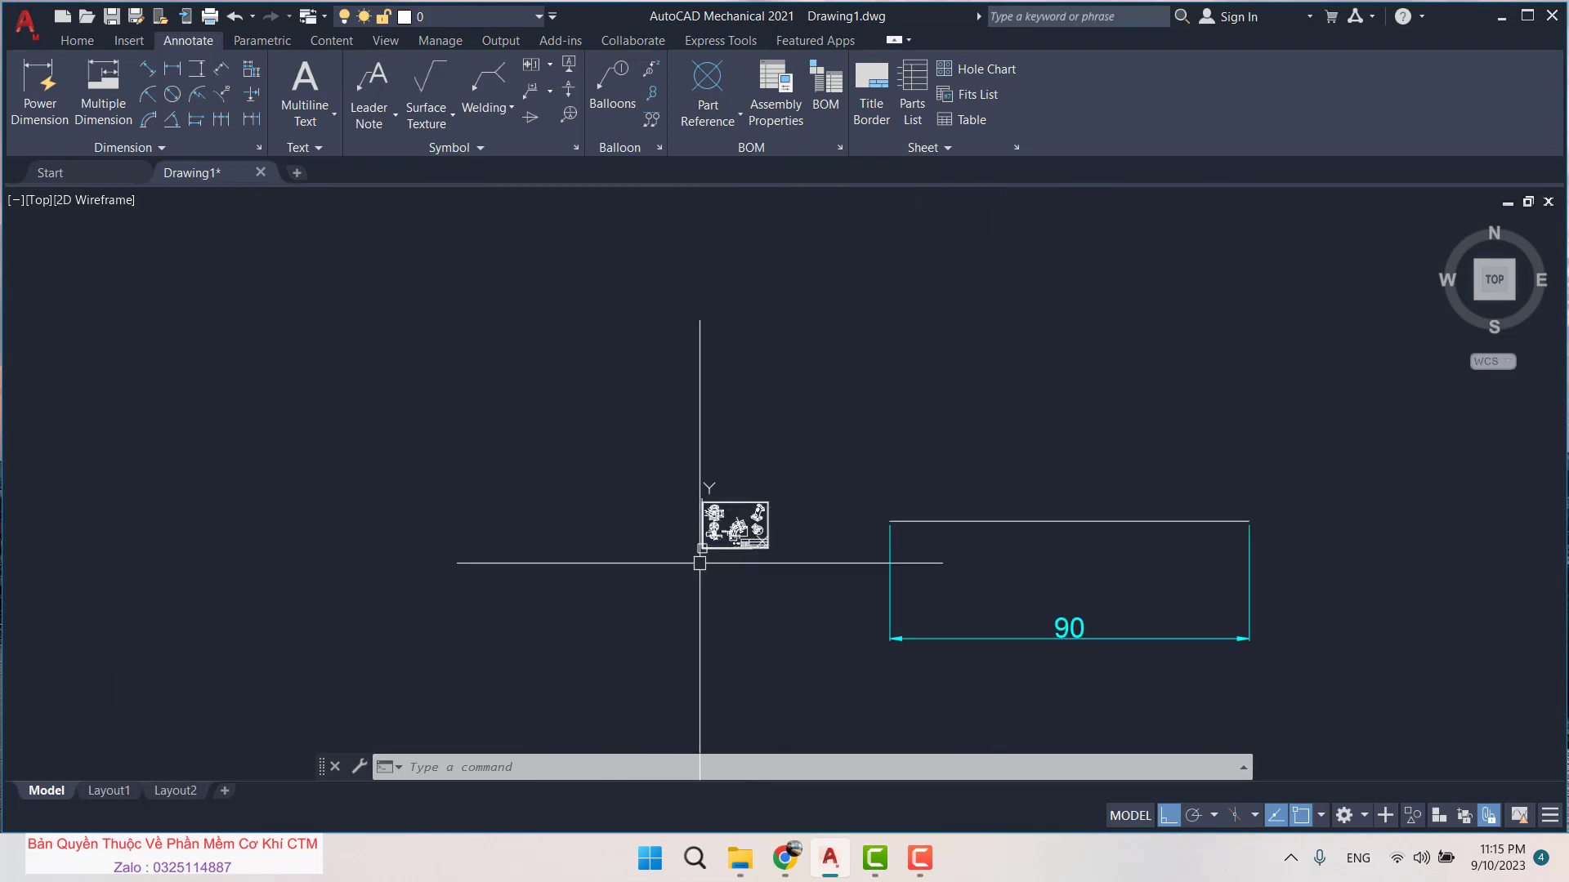
{"action": "scroll", "coordinate": [711, 548], "scroll_direction": "up", "scroll_amount": 4}
{"action": "scroll", "coordinate": [823, 406], "scroll_direction": "up", "scroll_amount": 2}
{"action": "type", "text": "A"}
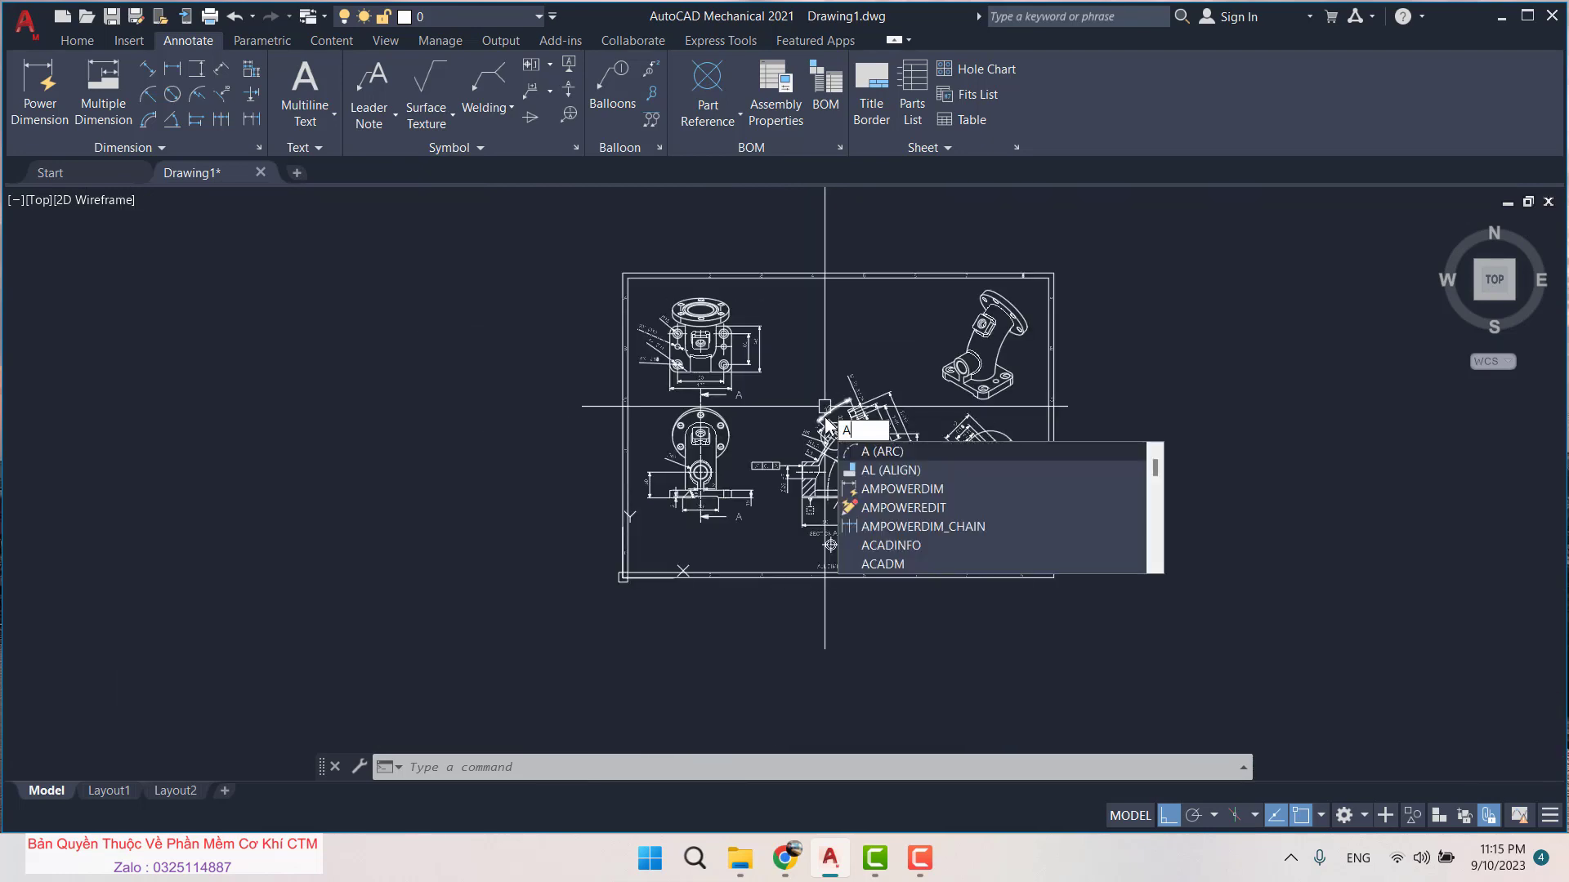
Start ALIGN and window-select the entire imported drawing sheet (3526 objects)
{"action": "type", "text": "l"}
{"action": "key", "text": "Return"}
{"action": "left_click", "coordinate": [518, 239]}
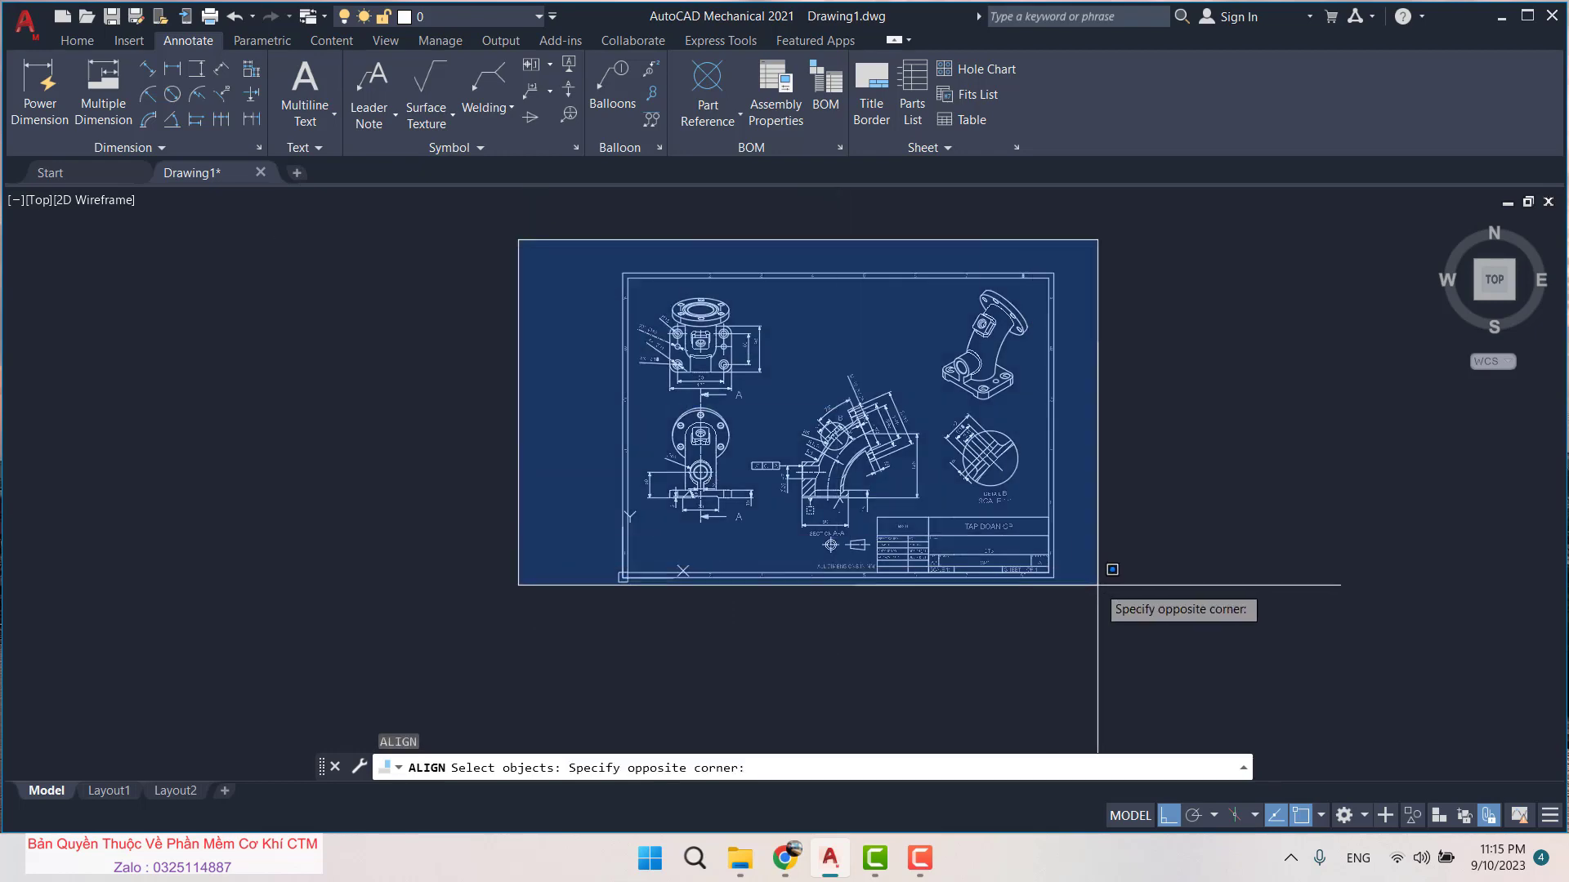
{"action": "left_click", "coordinate": [1095, 638]}
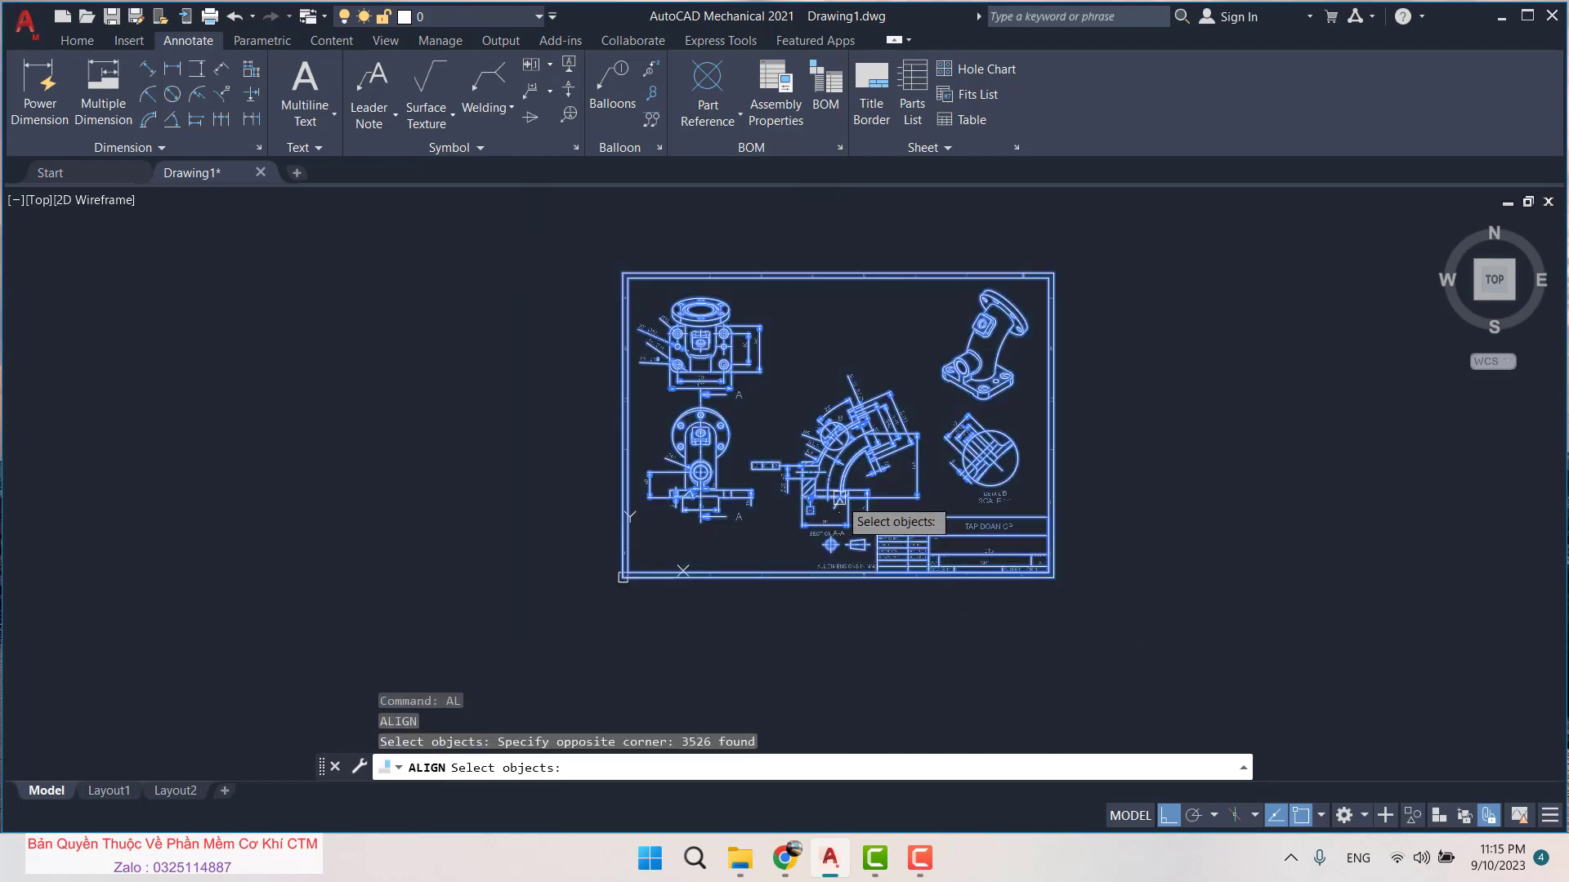
{"action": "key", "text": "Return"}
{"action": "scroll", "coordinate": [837, 511], "scroll_direction": "up", "scroll_amount": 5}
{"action": "scroll", "coordinate": [825, 523], "scroll_direction": "up", "scroll_amount": 3}
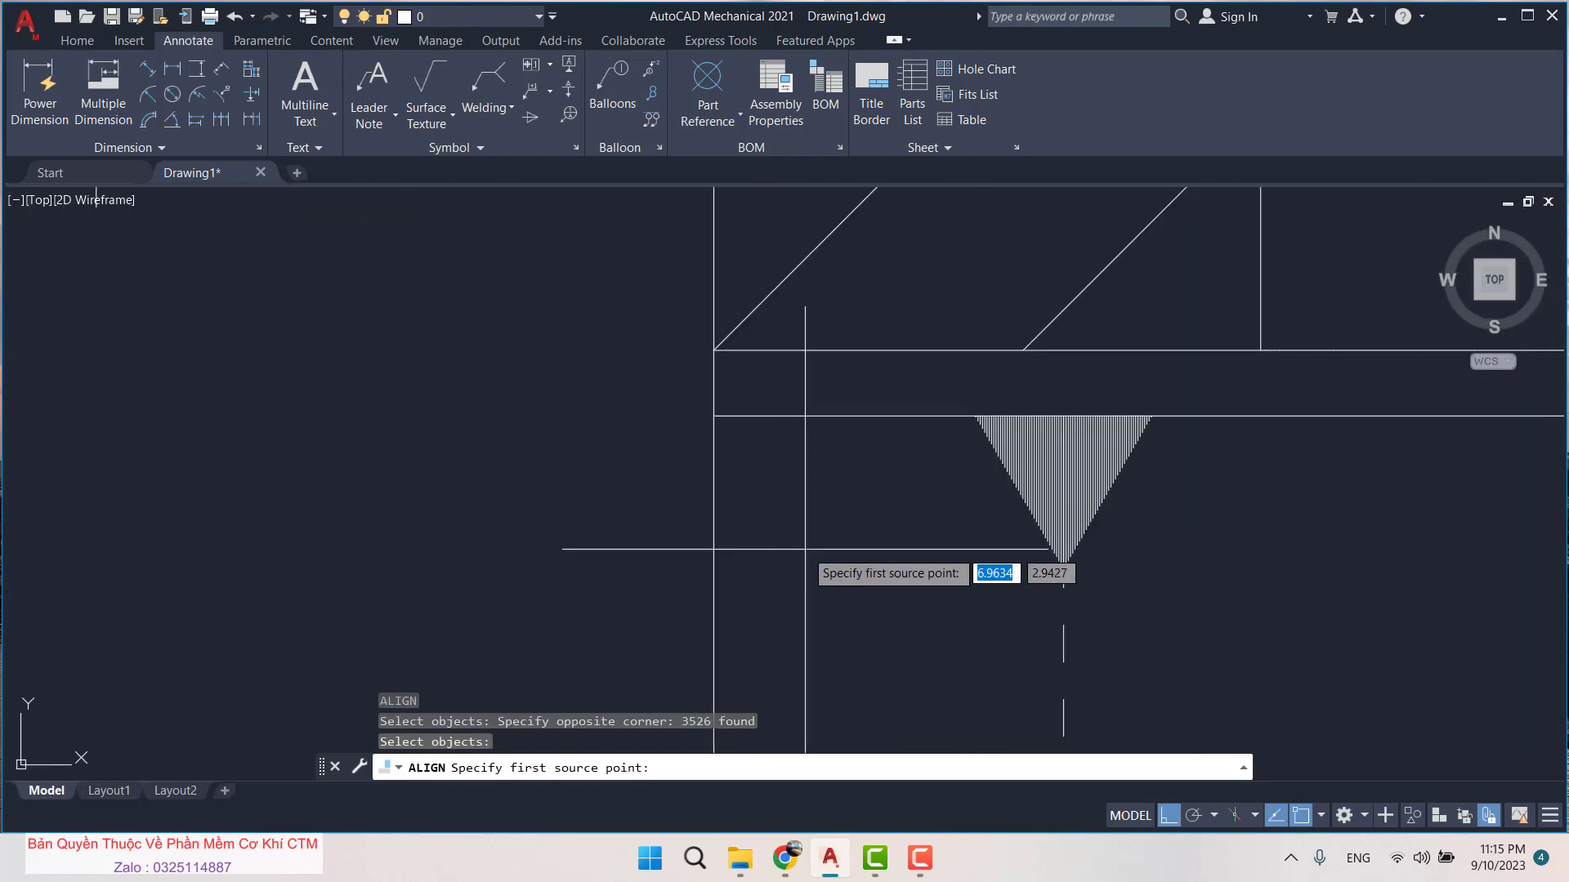
{"action": "scroll", "coordinate": [817, 507], "scroll_direction": "down", "scroll_amount": 2}
{"action": "scroll", "coordinate": [801, 499], "scroll_direction": "down", "scroll_amount": 3}
{"action": "scroll", "coordinate": [736, 442], "scroll_direction": "up", "scroll_amount": 3}
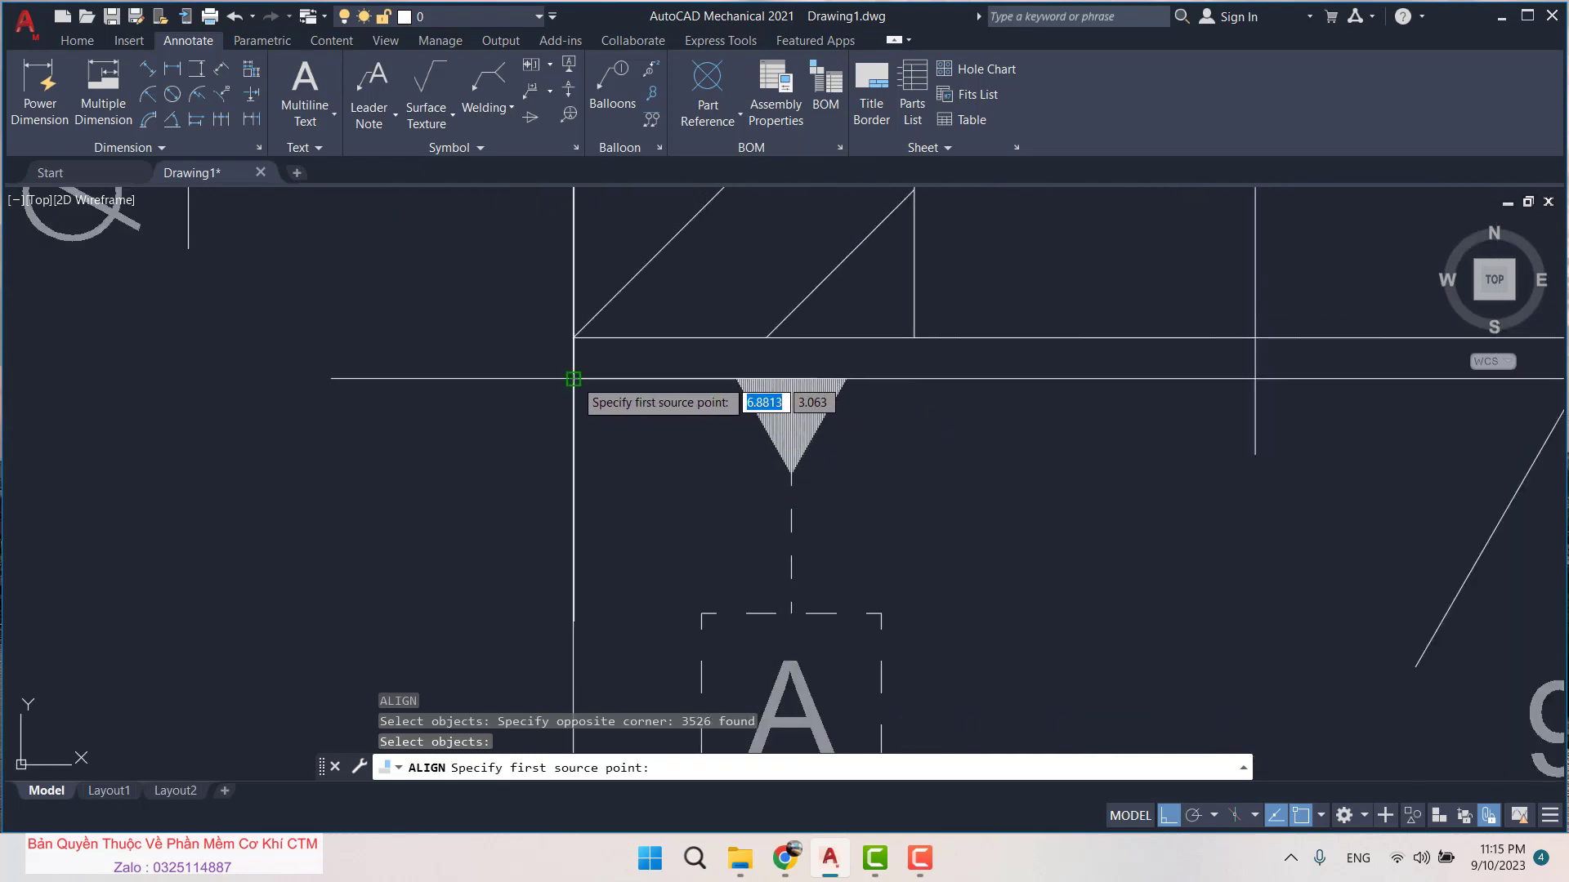
Map the Section A-A base corners onto the start and end of the 90 reference dimension
{"action": "left_click", "coordinate": [574, 378]}
{"action": "scroll", "coordinate": [574, 379], "scroll_direction": "down", "scroll_amount": 3}
{"action": "scroll", "coordinate": [817, 409], "scroll_direction": "down", "scroll_amount": 3}
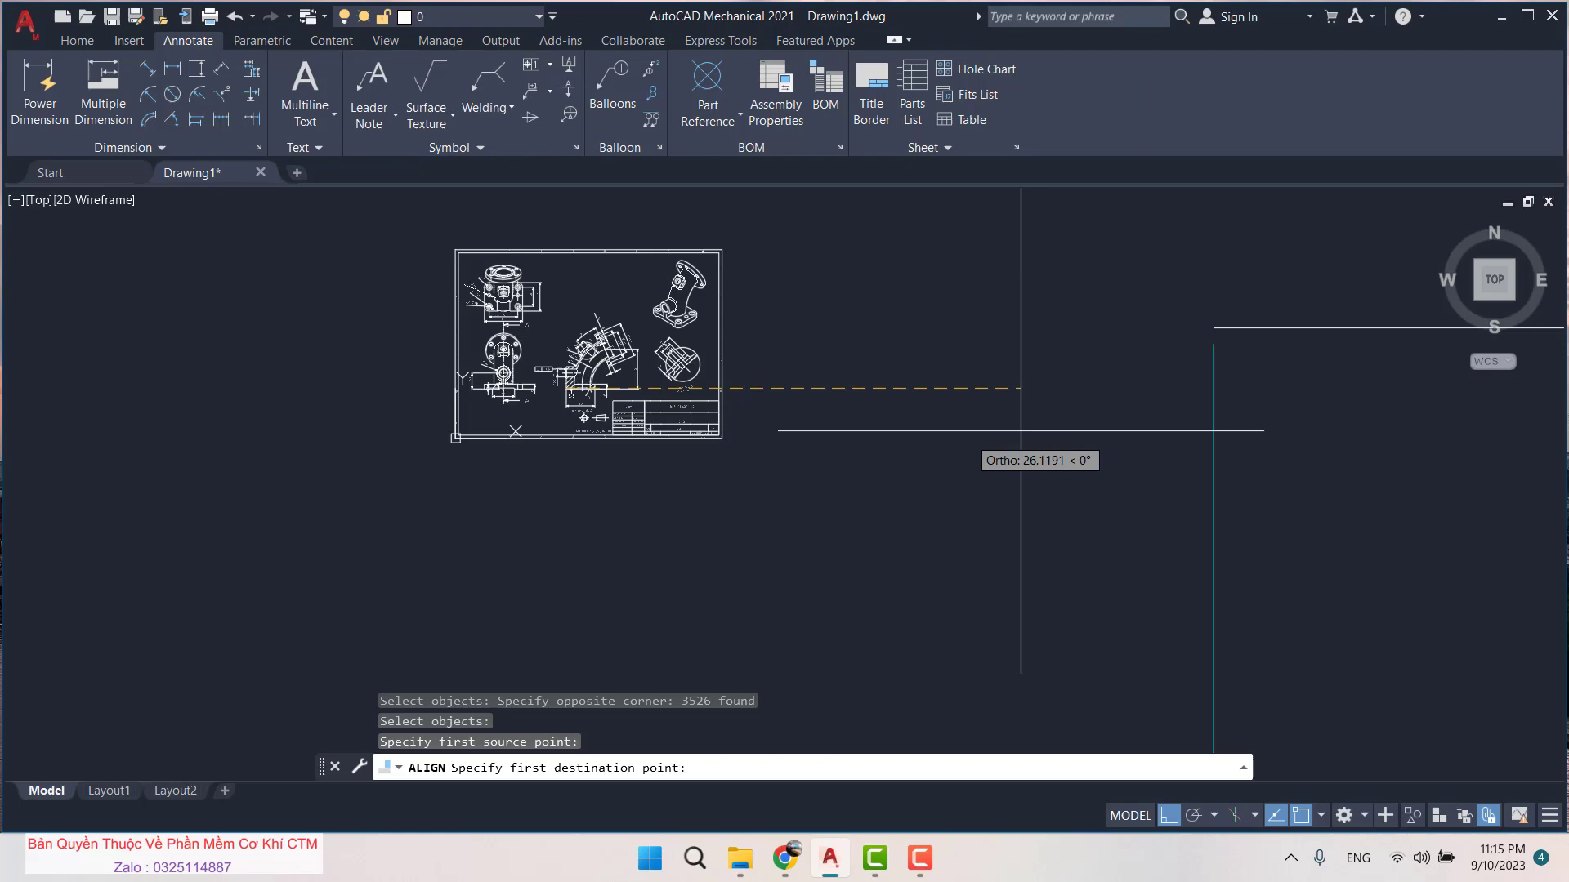
{"action": "left_click", "coordinate": [1214, 327]}
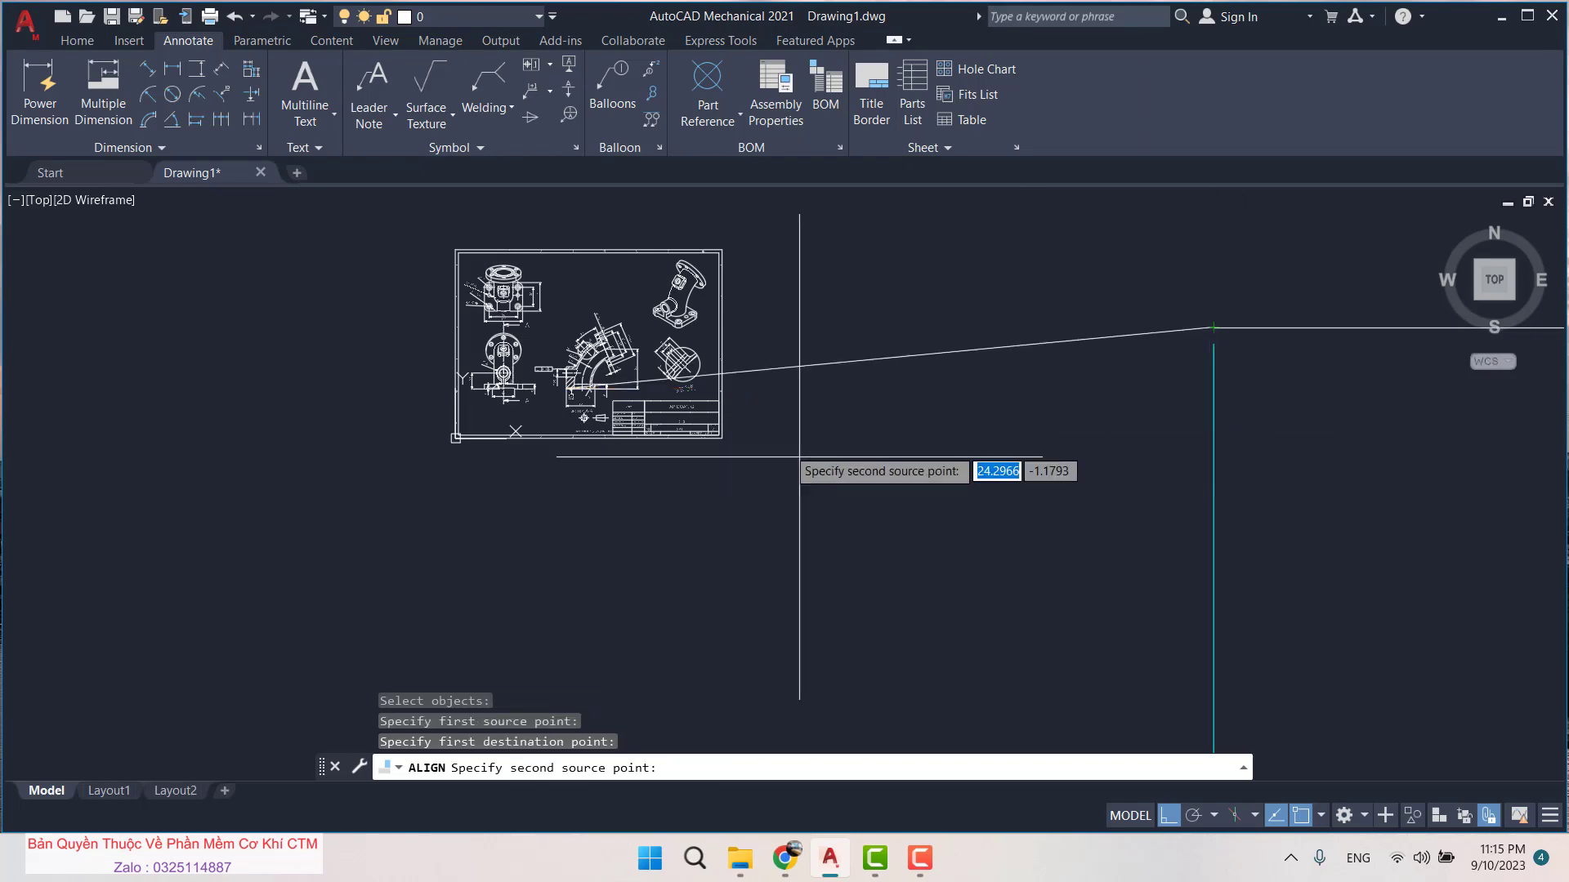
{"action": "scroll", "coordinate": [694, 392], "scroll_direction": "up", "scroll_amount": 2}
{"action": "scroll", "coordinate": [596, 327], "scroll_direction": "up", "scroll_amount": 5}
{"action": "scroll", "coordinate": [646, 352], "scroll_direction": "down", "scroll_amount": 2}
{"action": "scroll", "coordinate": [695, 359], "scroll_direction": "up", "scroll_amount": 5}
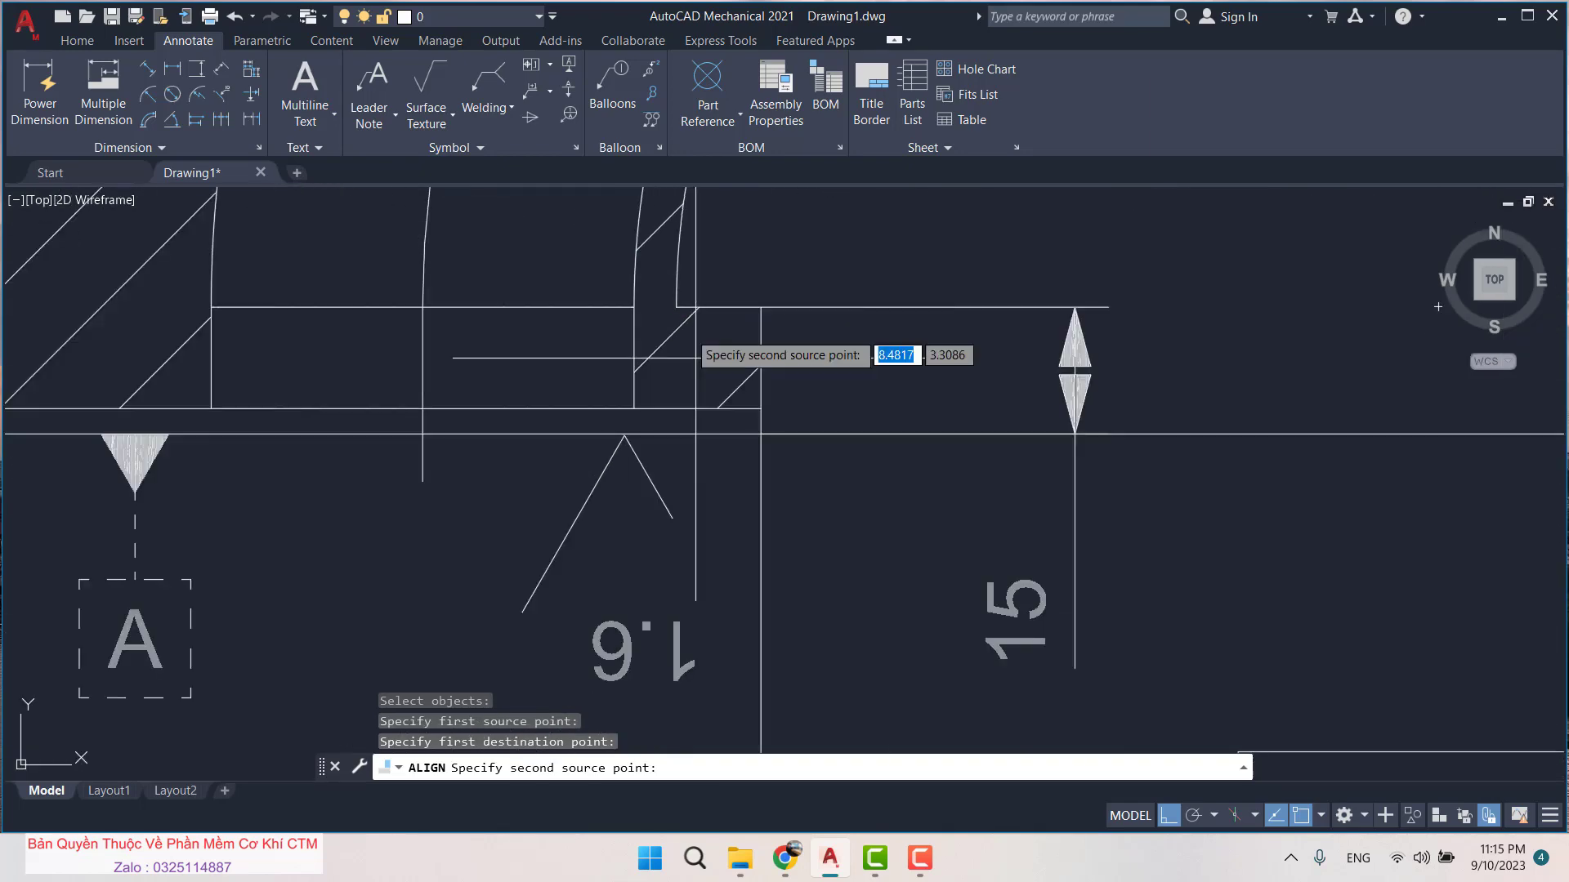
{"action": "scroll", "coordinate": [696, 357], "scroll_direction": "up", "scroll_amount": 3}
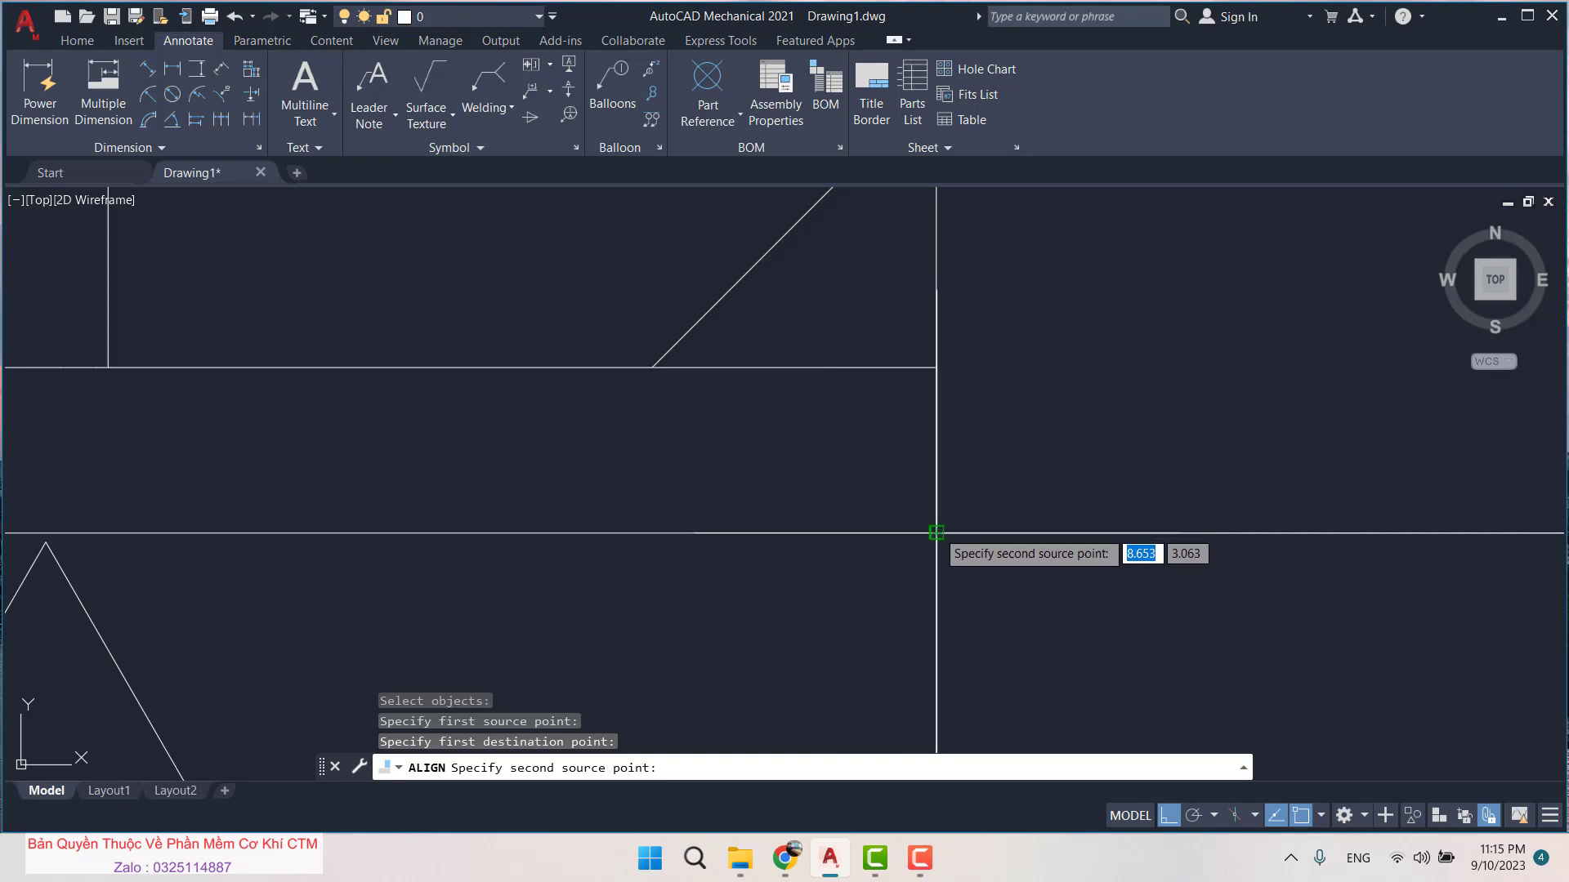
{"action": "scroll", "coordinate": [936, 533], "scroll_direction": "down", "scroll_amount": 2}
{"action": "scroll", "coordinate": [923, 531], "scroll_direction": "down", "scroll_amount": 1}
{"action": "scroll", "coordinate": [936, 490], "scroll_direction": "up", "scroll_amount": 3}
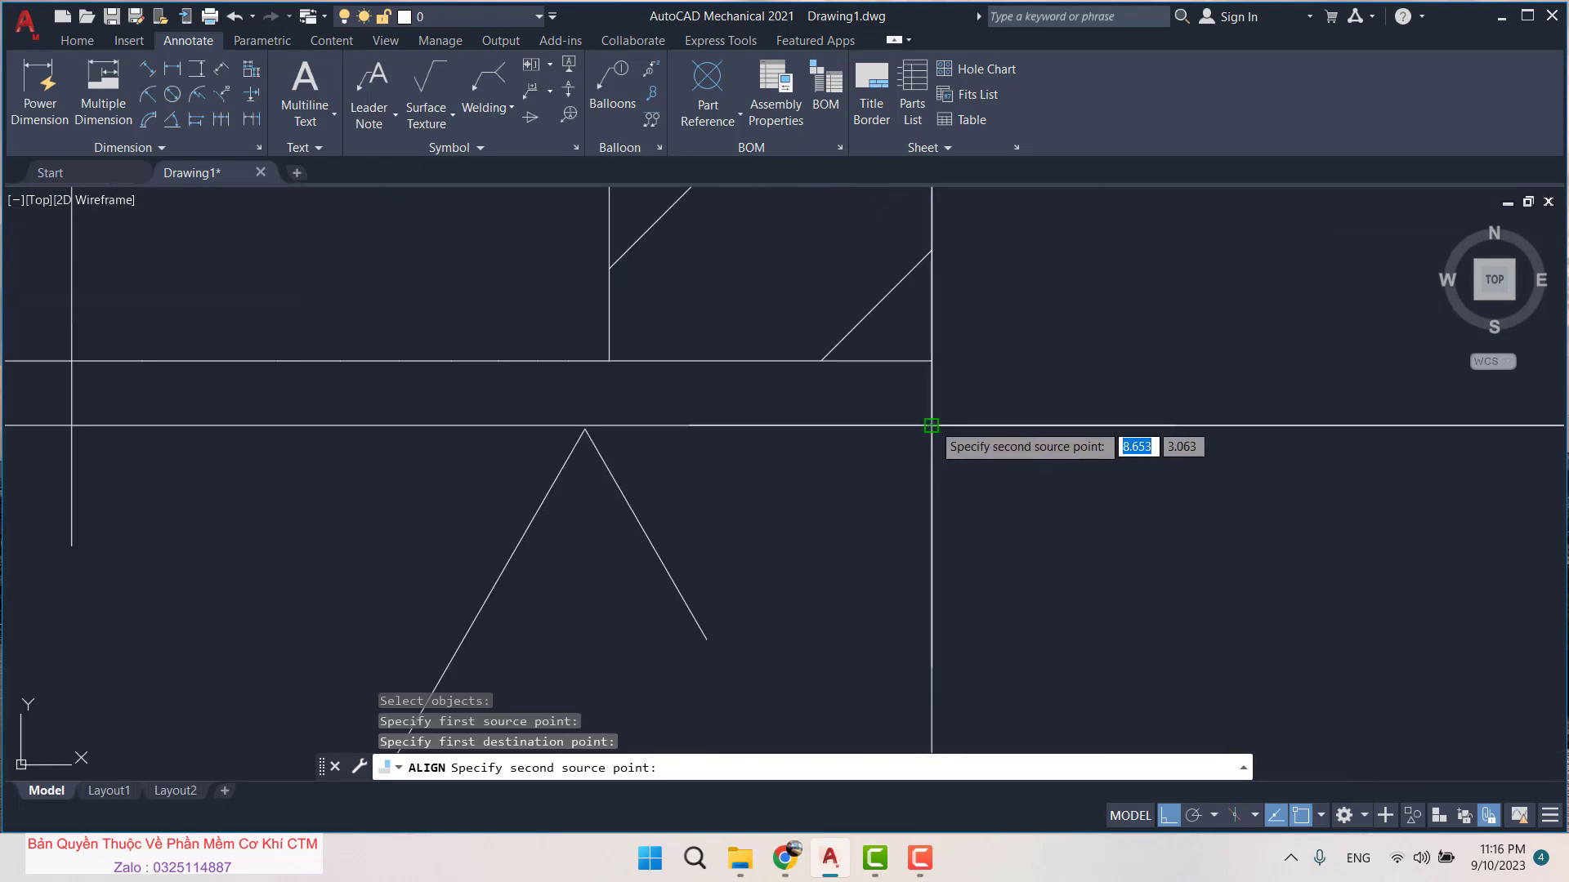
{"action": "left_click", "coordinate": [931, 426]}
{"action": "scroll", "coordinate": [858, 438], "scroll_direction": "down", "scroll_amount": 3}
{"action": "scroll", "coordinate": [1051, 438], "scroll_direction": "down", "scroll_amount": 2}
{"action": "scroll", "coordinate": [1308, 466], "scroll_direction": "down", "scroll_amount": 2}
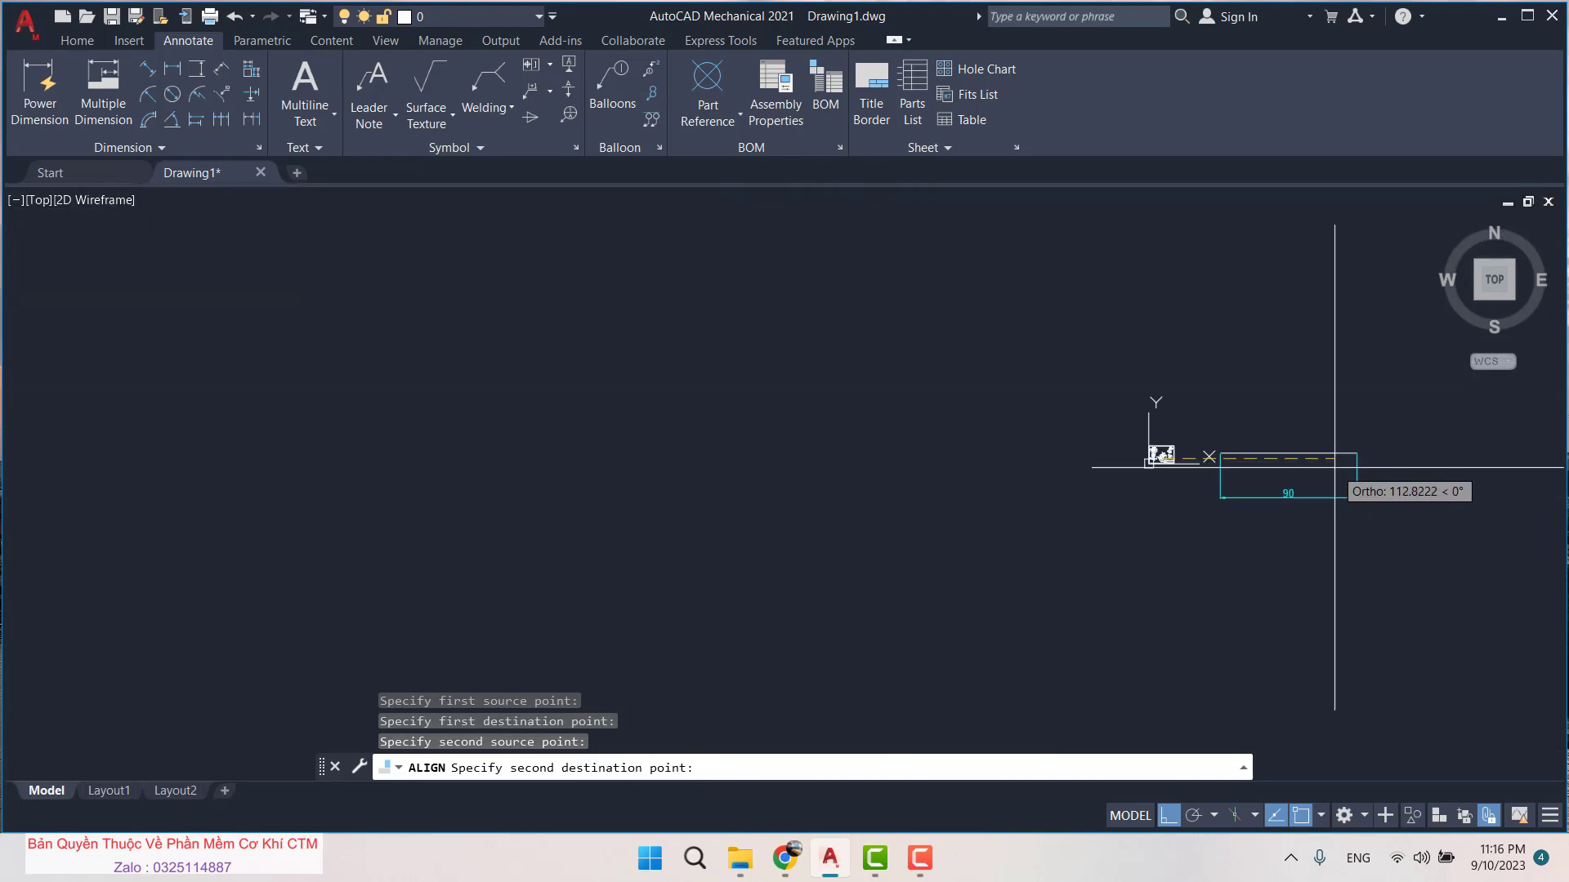
{"action": "scroll", "coordinate": [1334, 467], "scroll_direction": "up", "scroll_amount": 2}
{"action": "scroll", "coordinate": [1299, 457], "scroll_direction": "up", "scroll_amount": 3}
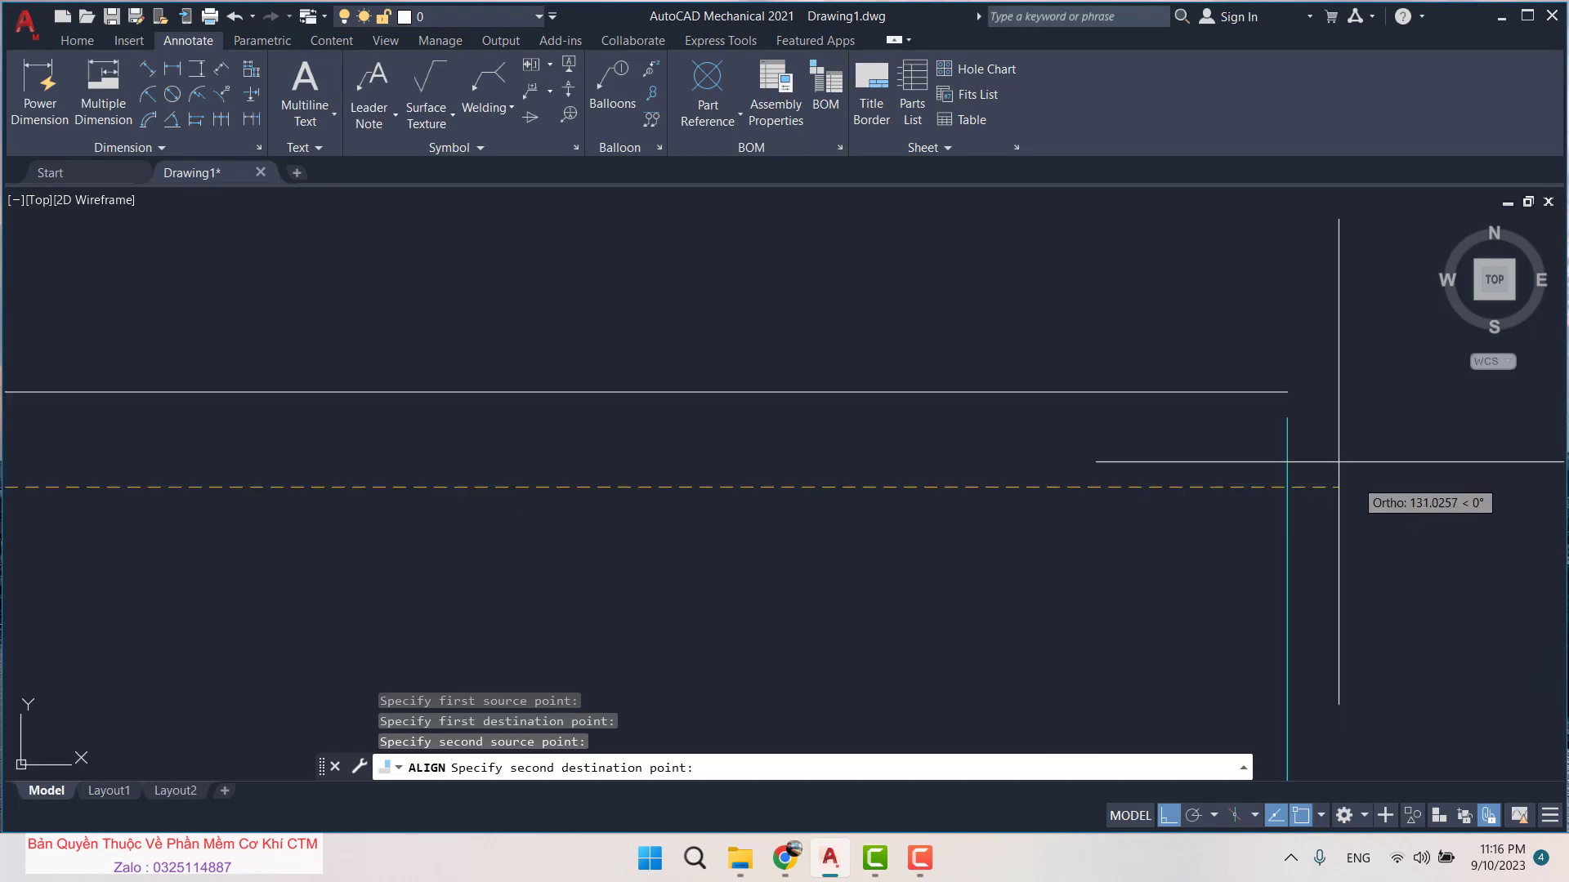
{"action": "left_click", "coordinate": [1287, 393]}
{"action": "scroll", "coordinate": [1275, 457], "scroll_direction": "down", "scroll_amount": 5}
{"action": "scroll", "coordinate": [1152, 482], "scroll_direction": "up", "scroll_amount": 4}
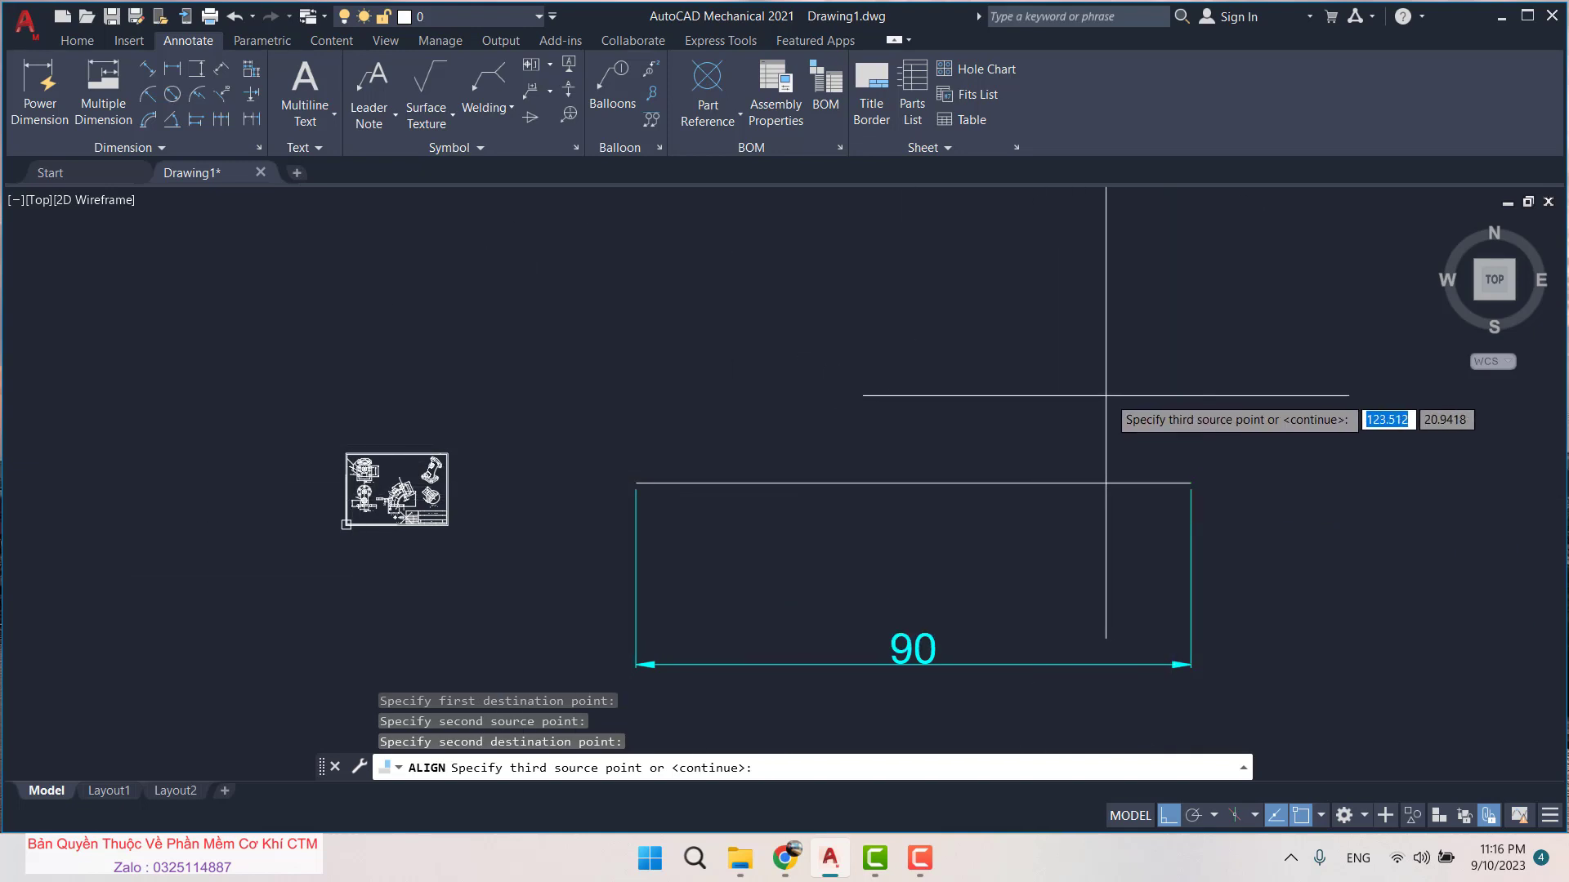
Skip the third point pair and scale the objects to the alignment points
{"action": "key", "text": "Return"}
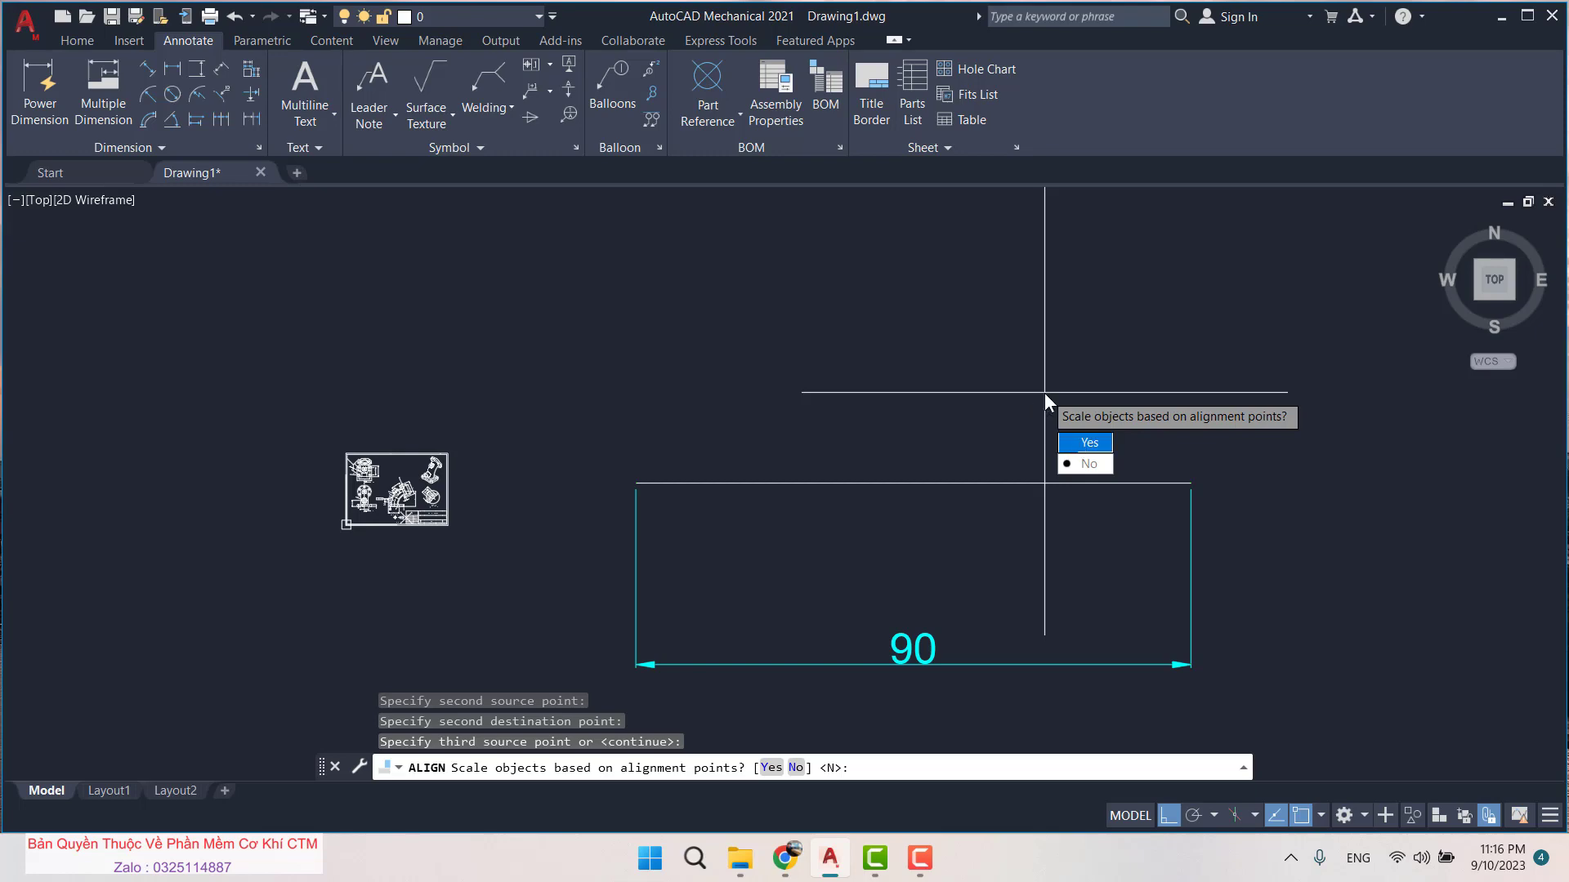
{"action": "left_click", "coordinate": [1084, 443]}
{"action": "scroll", "coordinate": [659, 268], "scroll_direction": "down", "scroll_amount": 2}
{"action": "scroll", "coordinate": [1025, 417], "scroll_direction": "down", "scroll_amount": 5}
{"action": "scroll", "coordinate": [1000, 408], "scroll_direction": "up", "scroll_amount": 5}
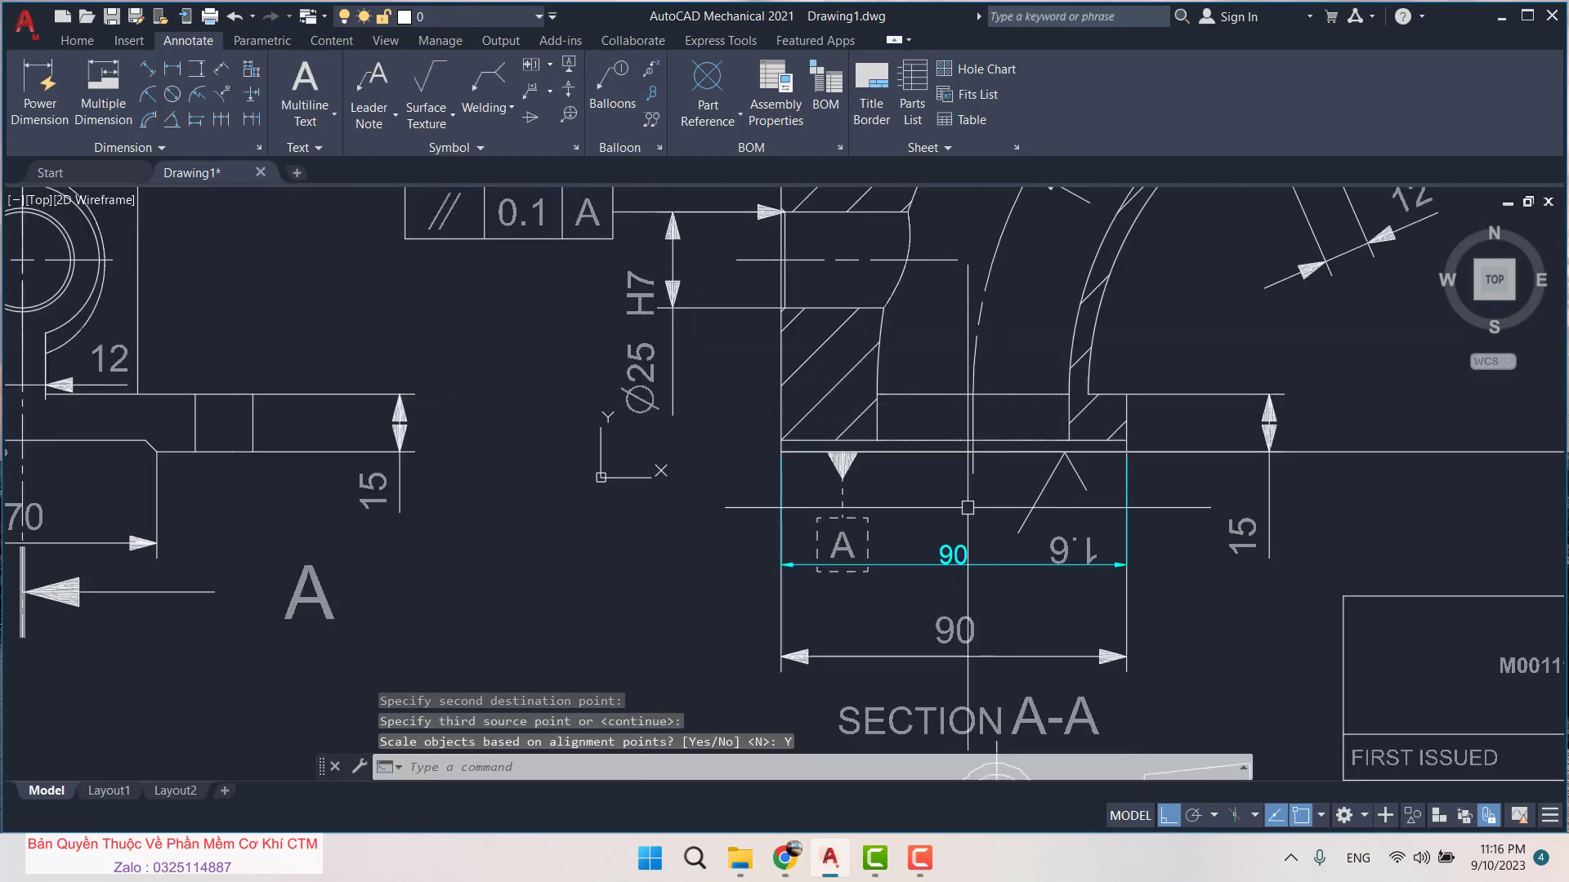
Delete the temporary 90 reference dimension
{"action": "left_click", "coordinate": [952, 562]}
{"action": "key", "text": "Delete"}
{"action": "scroll", "coordinate": [941, 523], "scroll_direction": "down", "scroll_amount": 5}
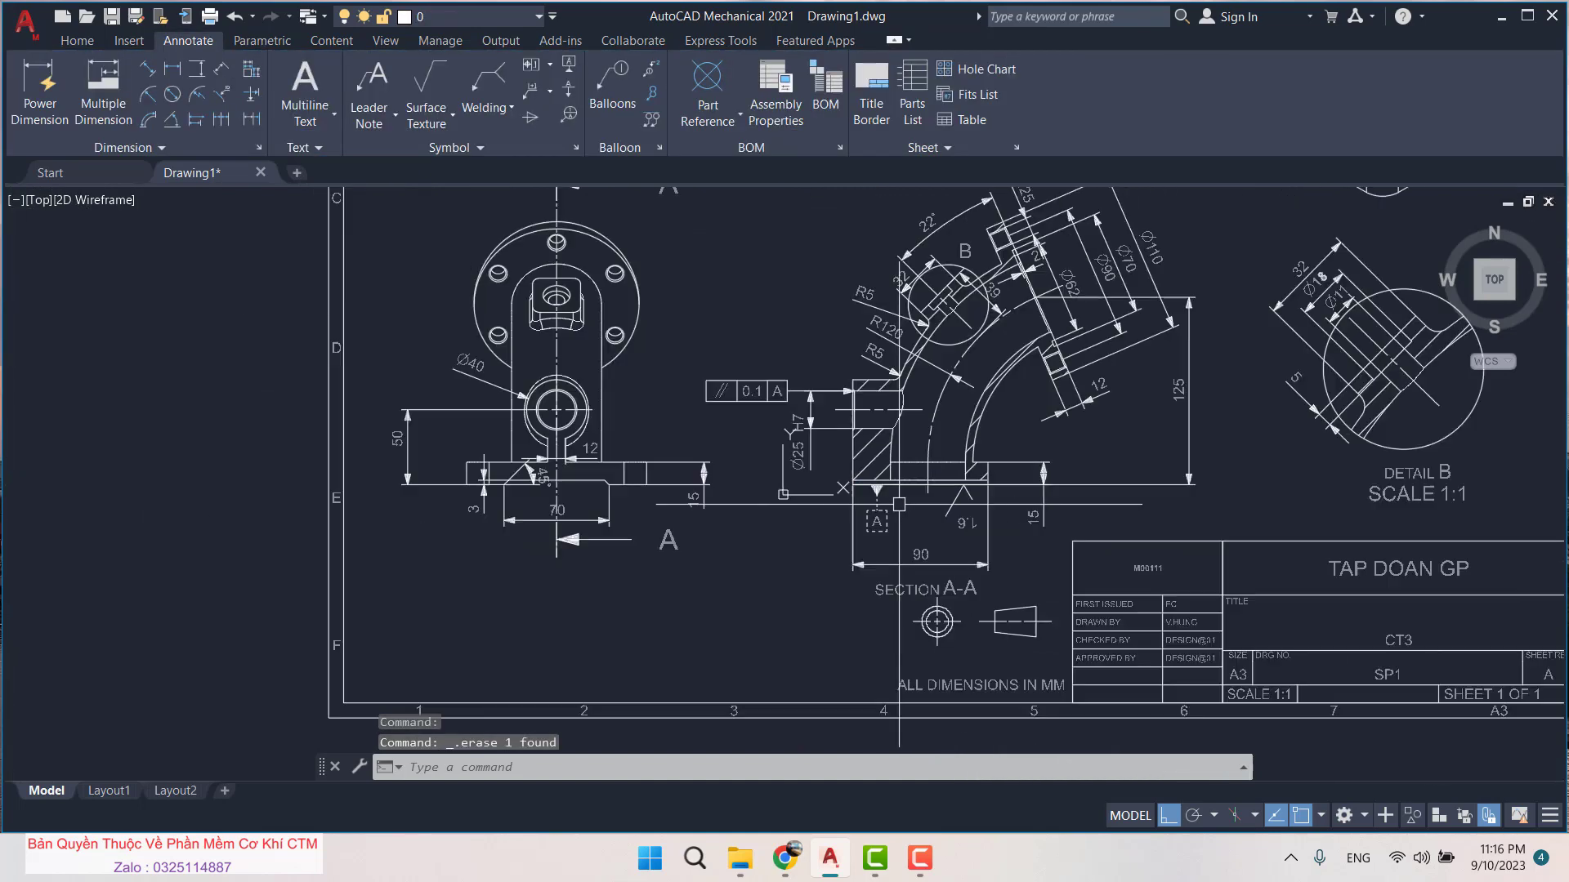
{"action": "scroll", "coordinate": [816, 489], "scroll_direction": "down", "scroll_amount": 3}
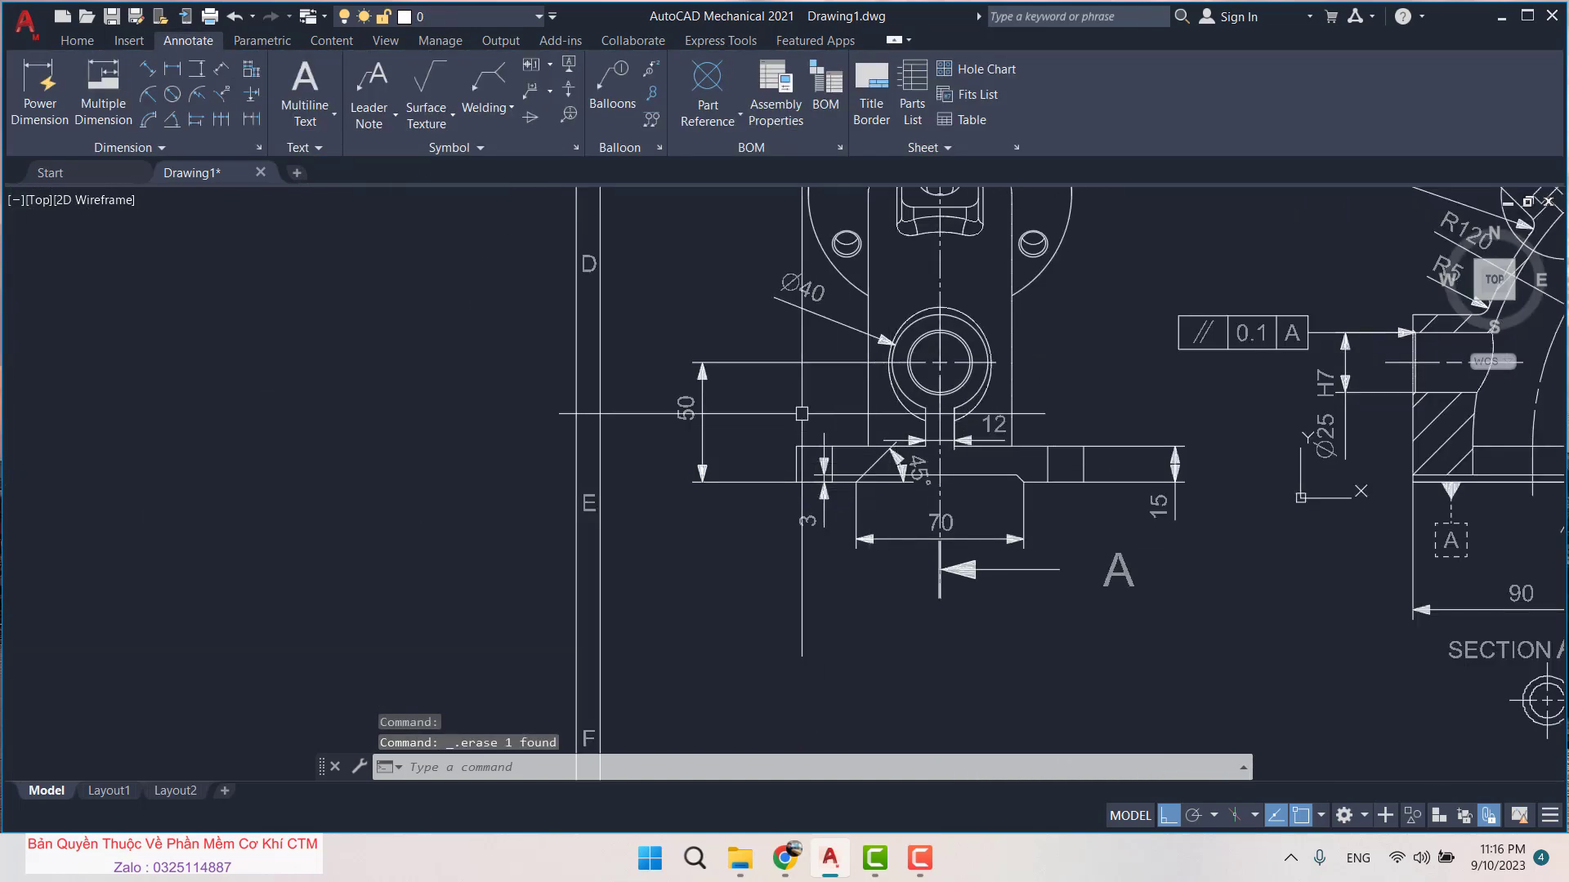
{"action": "scroll", "coordinate": [801, 413], "scroll_direction": "up", "scroll_amount": 2}
Add a vertical linear check dimension reading 50
{"action": "key", "text": "Return"}
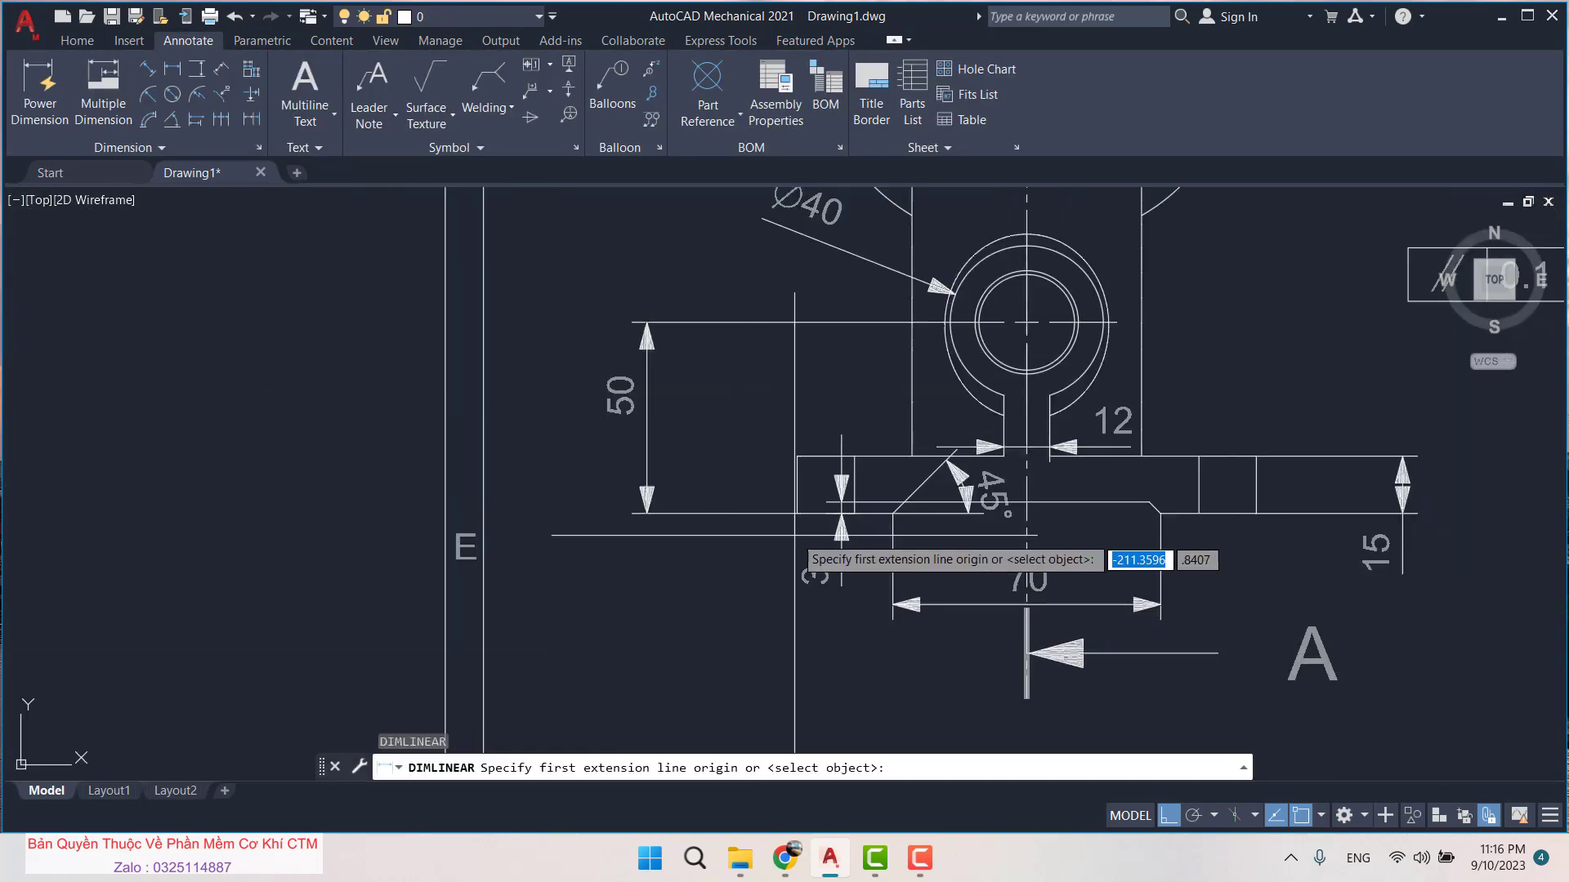
{"action": "scroll", "coordinate": [795, 511], "scroll_direction": "up", "scroll_amount": 5}
{"action": "left_click", "coordinate": [809, 536]}
{"action": "scroll", "coordinate": [817, 556], "scroll_direction": "down", "scroll_amount": 5}
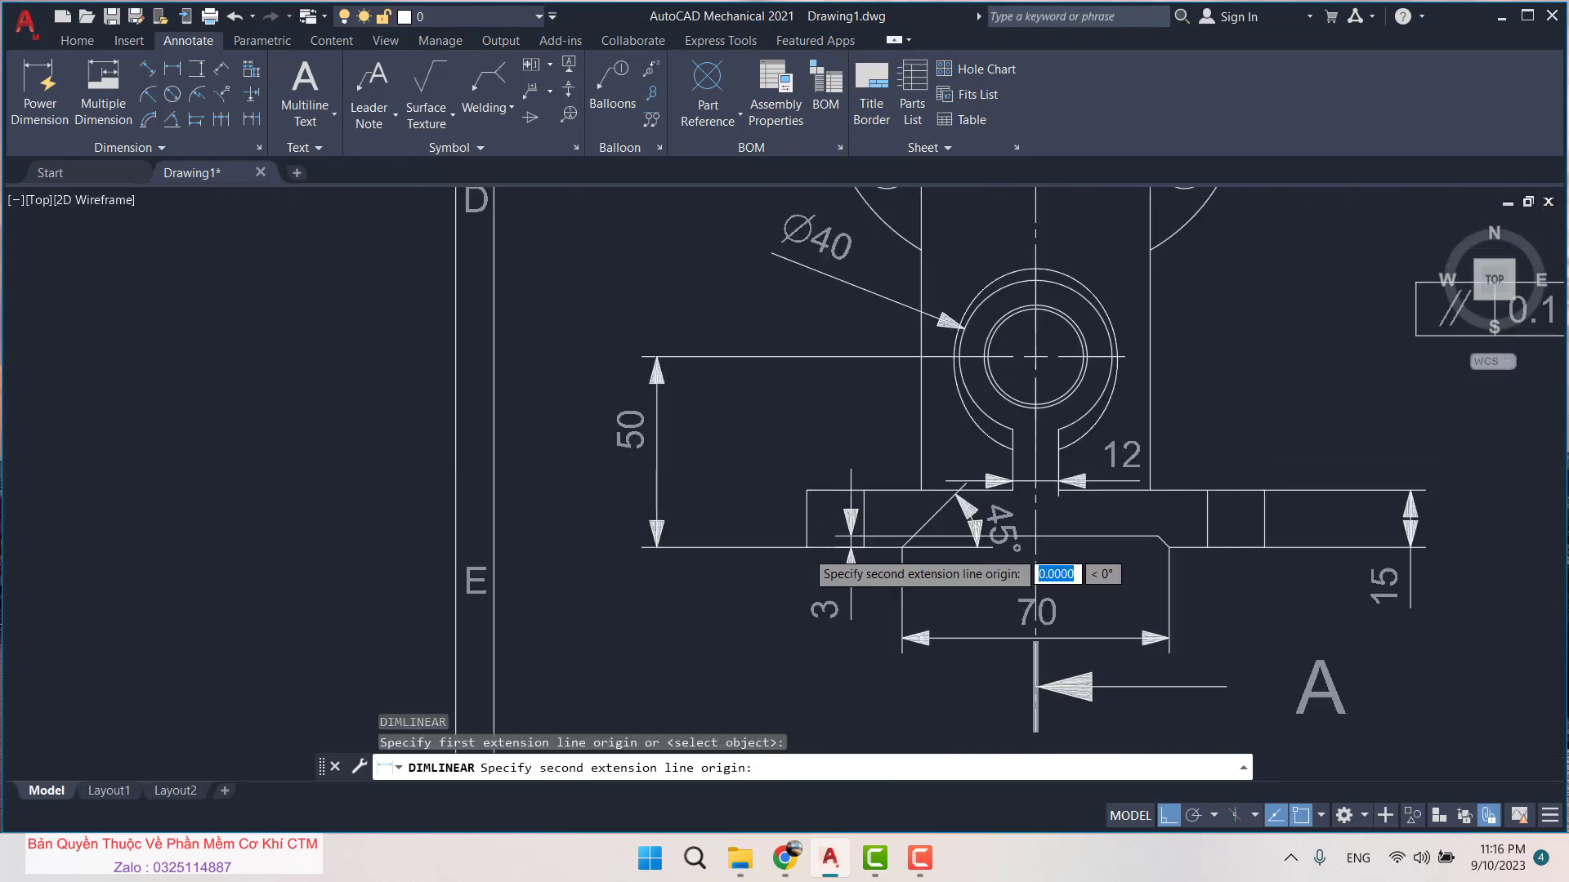
{"action": "scroll", "coordinate": [956, 446], "scroll_direction": "down", "scroll_amount": 2}
{"action": "scroll", "coordinate": [907, 417], "scroll_direction": "up", "scroll_amount": 4}
{"action": "scroll", "coordinate": [940, 406], "scroll_direction": "up", "scroll_amount": 1}
{"action": "left_click", "coordinate": [940, 406]}
{"action": "scroll", "coordinate": [640, 502], "scroll_direction": "down", "scroll_amount": 2}
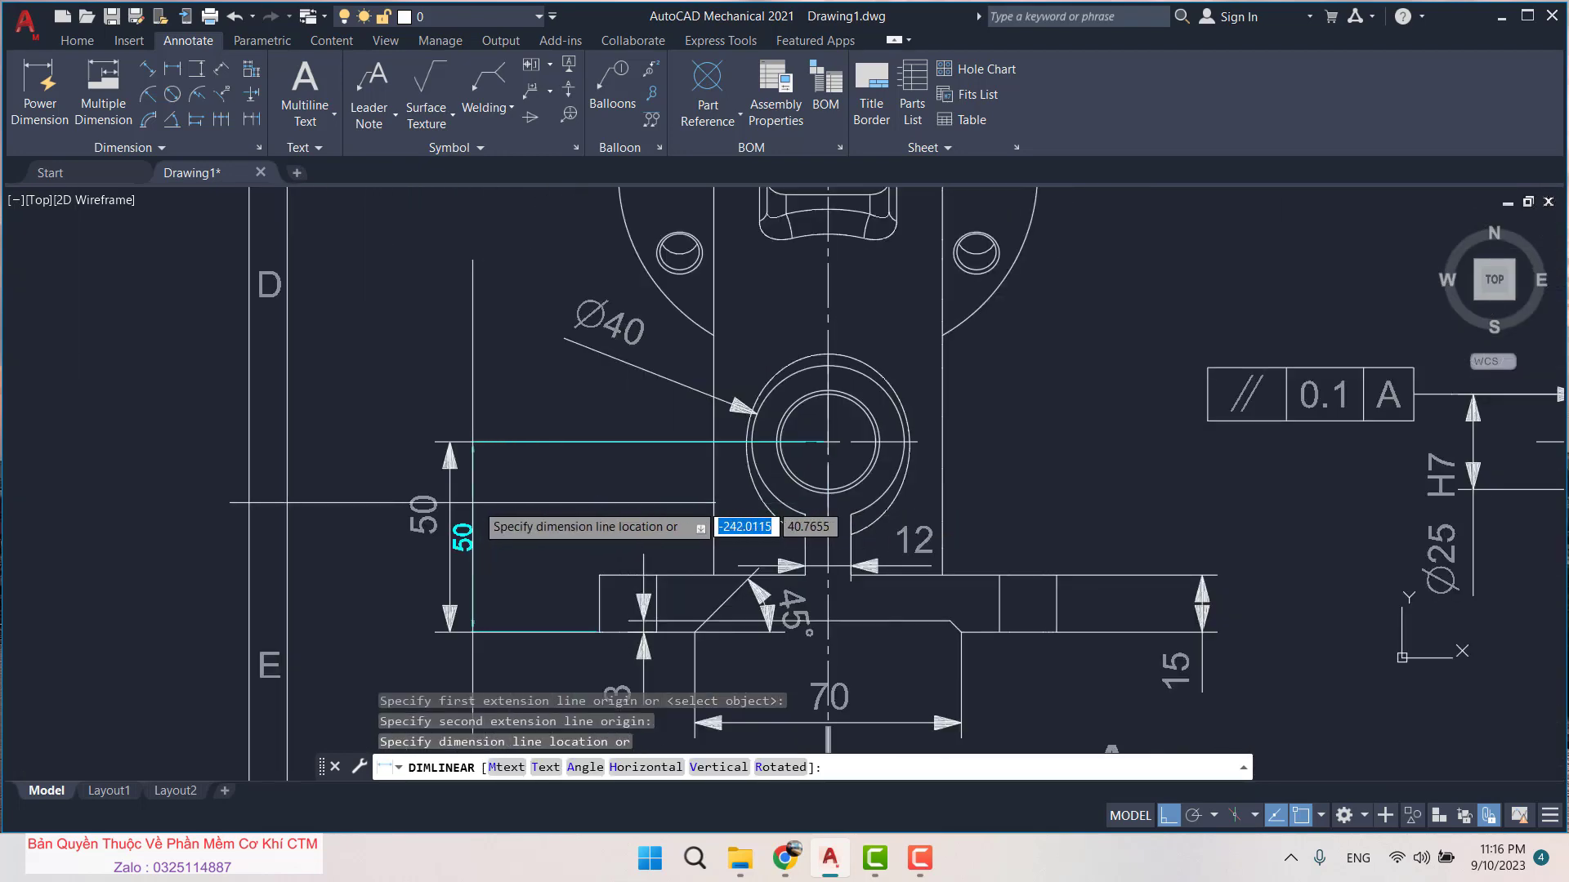
{"action": "left_click", "coordinate": [398, 510]}
{"action": "scroll", "coordinate": [588, 550], "scroll_direction": "down", "scroll_amount": 5}
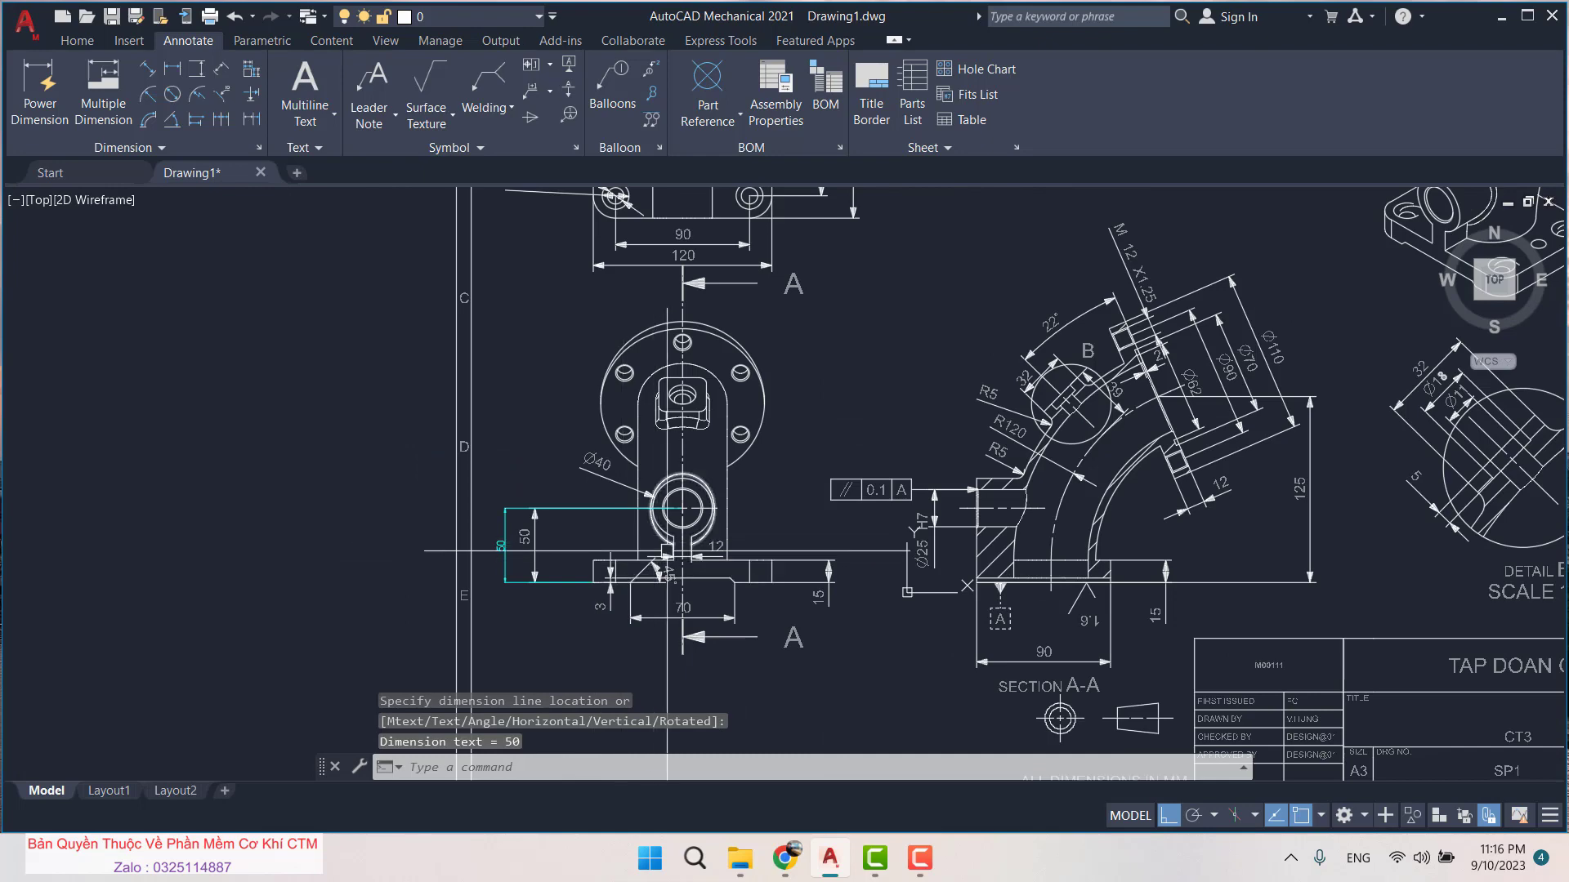
Add a linear check dimension reading 120 across the flange's top view
{"action": "key", "text": "Return"}
{"action": "middle_click_drag", "start_coordinate": [664, 400], "coordinate": [770, 504]}
{"action": "scroll", "coordinate": [709, 407], "scroll_direction": "up", "scroll_amount": 3}
{"action": "scroll", "coordinate": [709, 407], "scroll_direction": "up", "scroll_amount": 5}
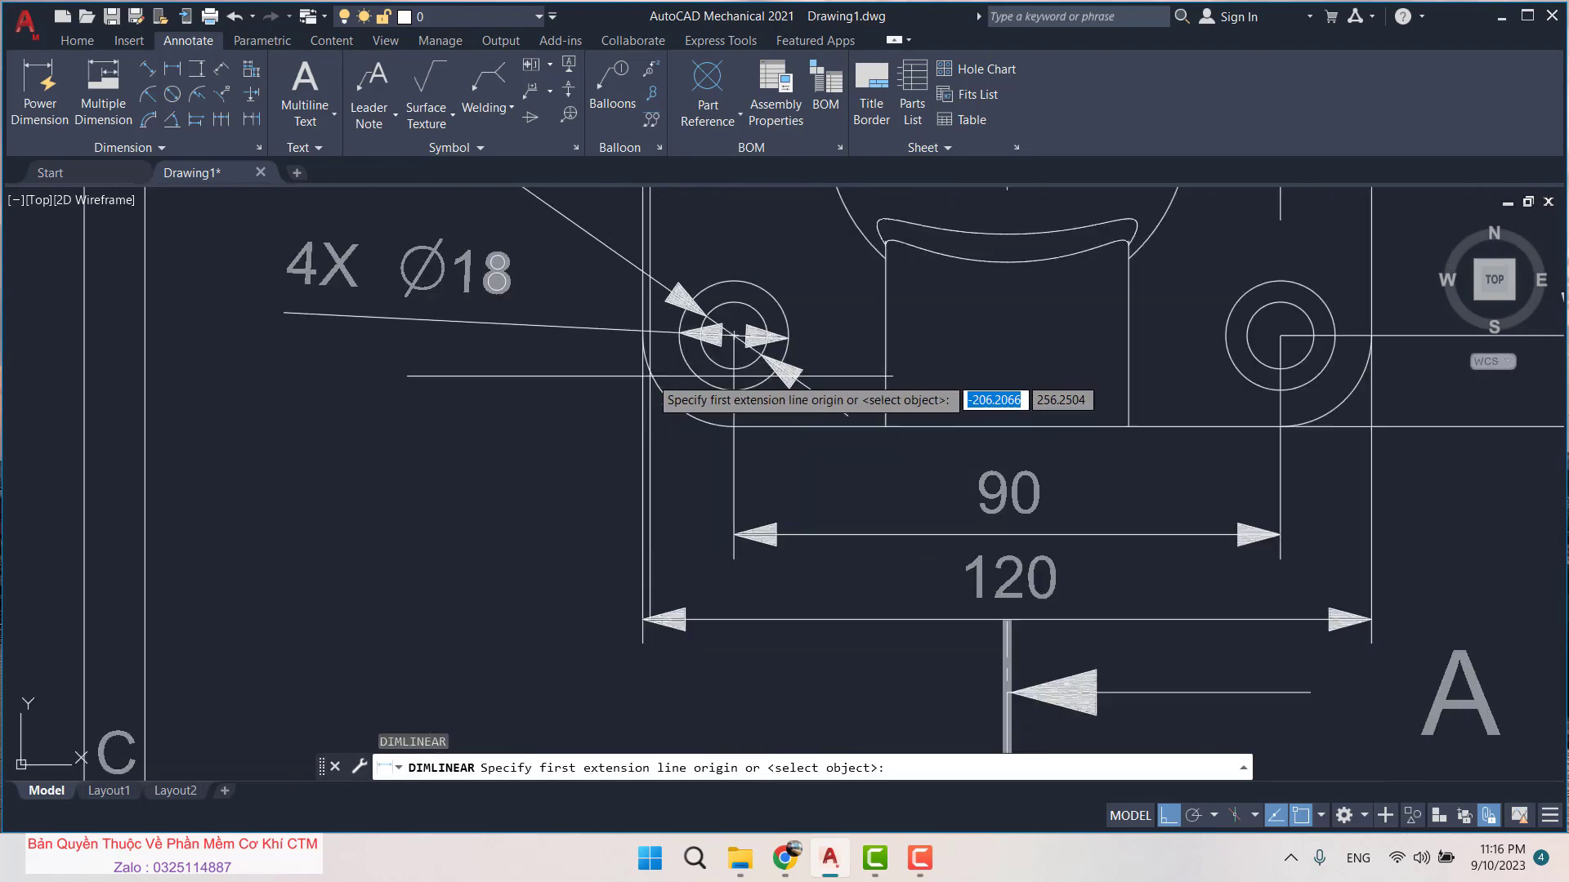
{"action": "left_click", "coordinate": [733, 335]}
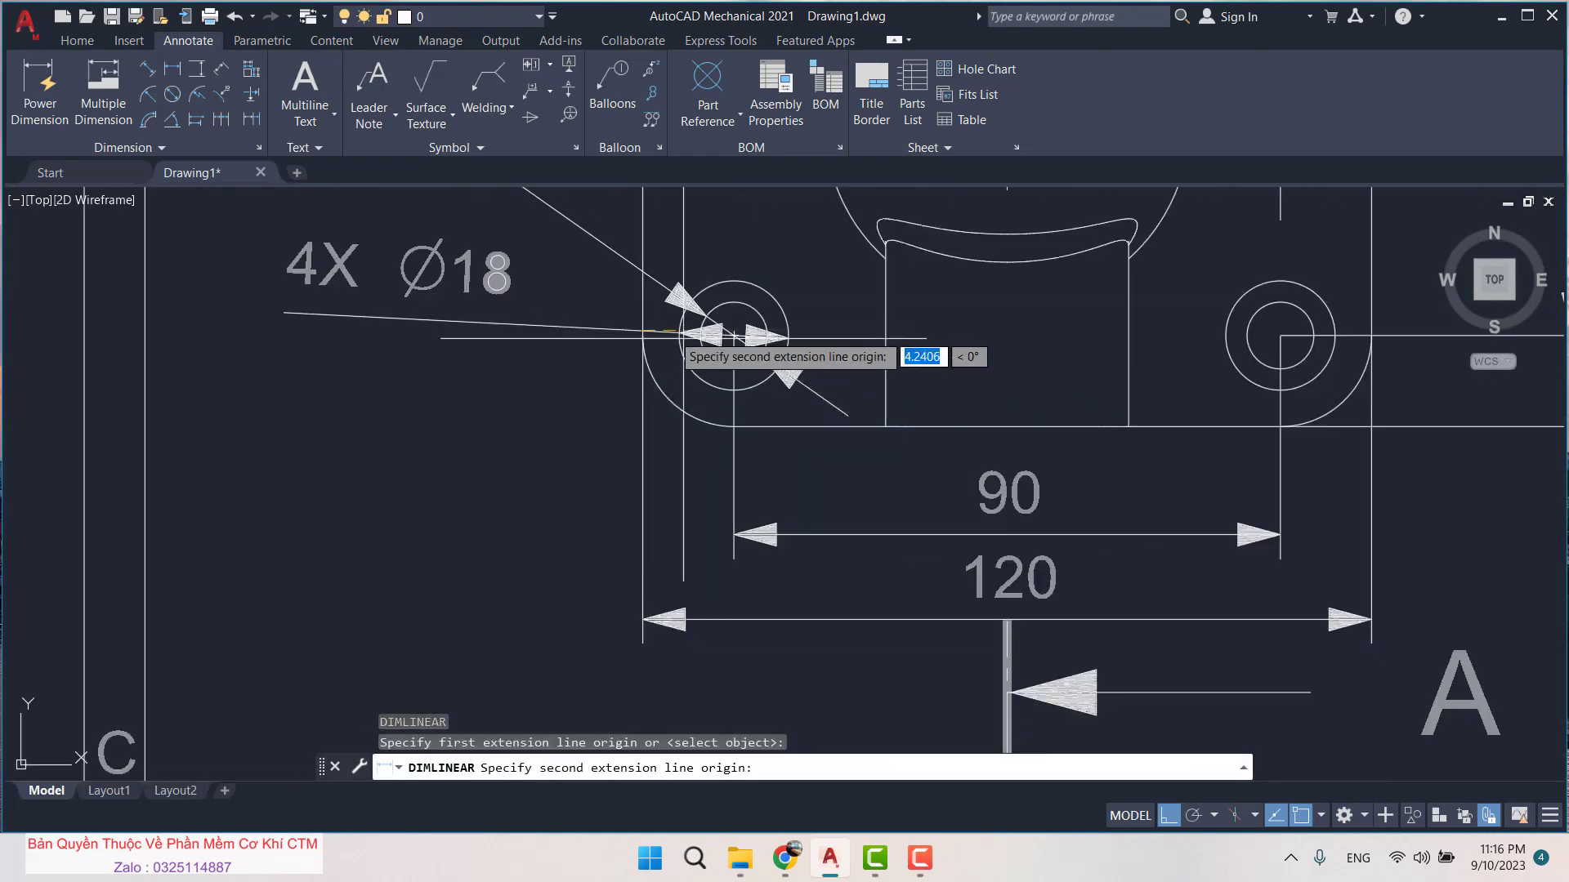
{"action": "left_click", "coordinate": [1371, 335]}
{"action": "scroll", "coordinate": [1050, 466], "scroll_direction": "down", "scroll_amount": 5}
{"action": "left_click", "coordinate": [1050, 466]}
{"action": "scroll", "coordinate": [1050, 466], "scroll_direction": "up", "scroll_amount": 4}
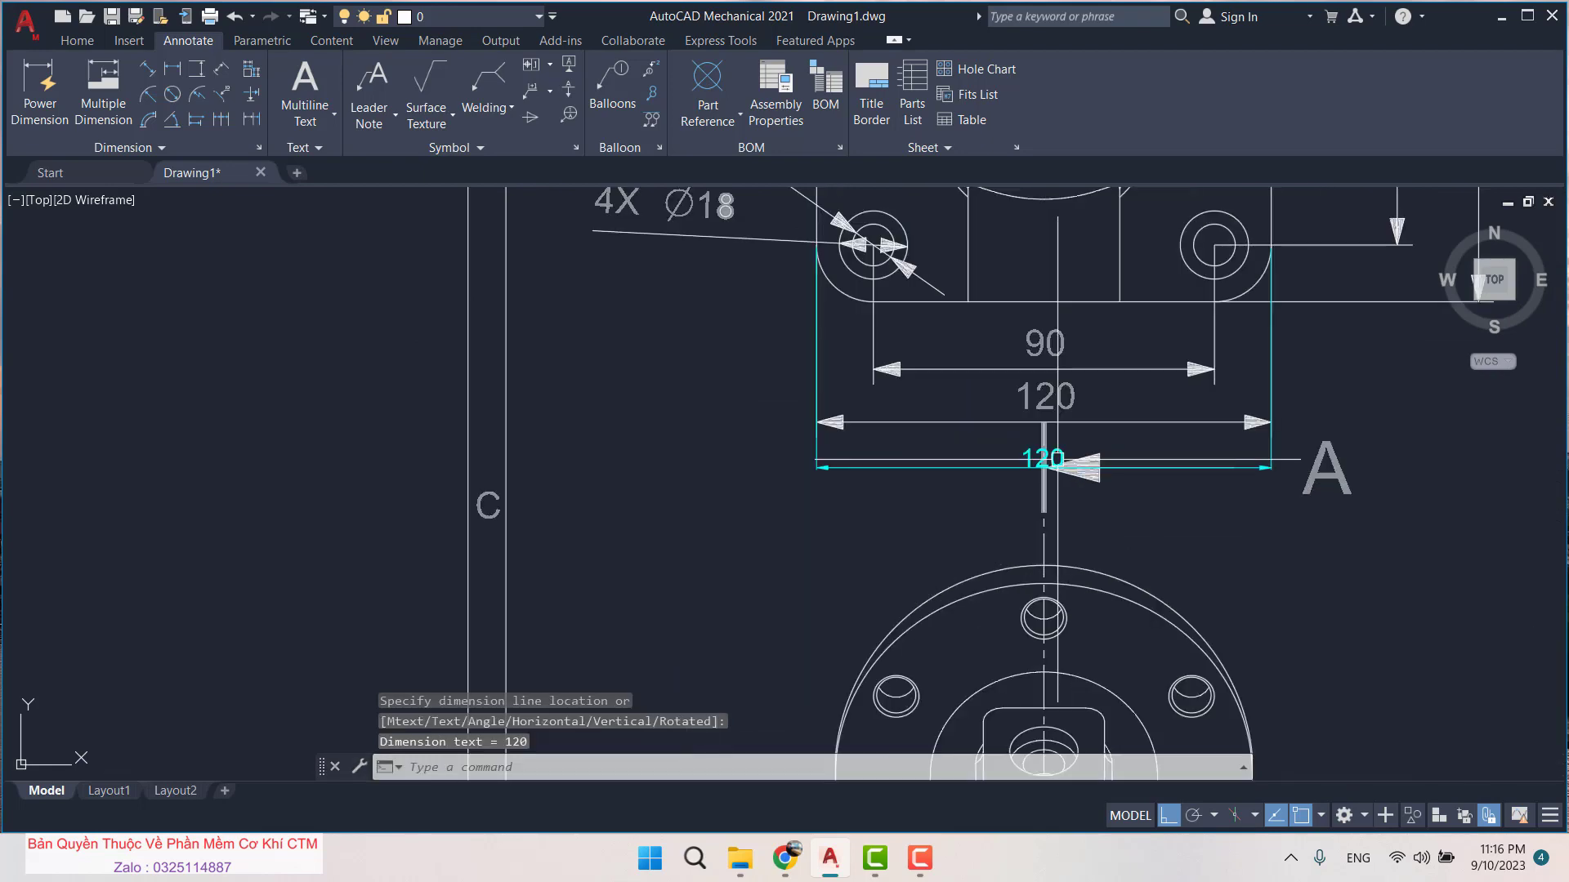
{"action": "scroll", "coordinate": [1050, 457], "scroll_direction": "down", "scroll_amount": 3}
{"action": "scroll", "coordinate": [1178, 409], "scroll_direction": "up", "scroll_amount": 5}
Add a vertical check dimension reading 90 between the hole centres
{"action": "key", "text": "Return"}
{"action": "left_click", "coordinate": [1120, 392]}
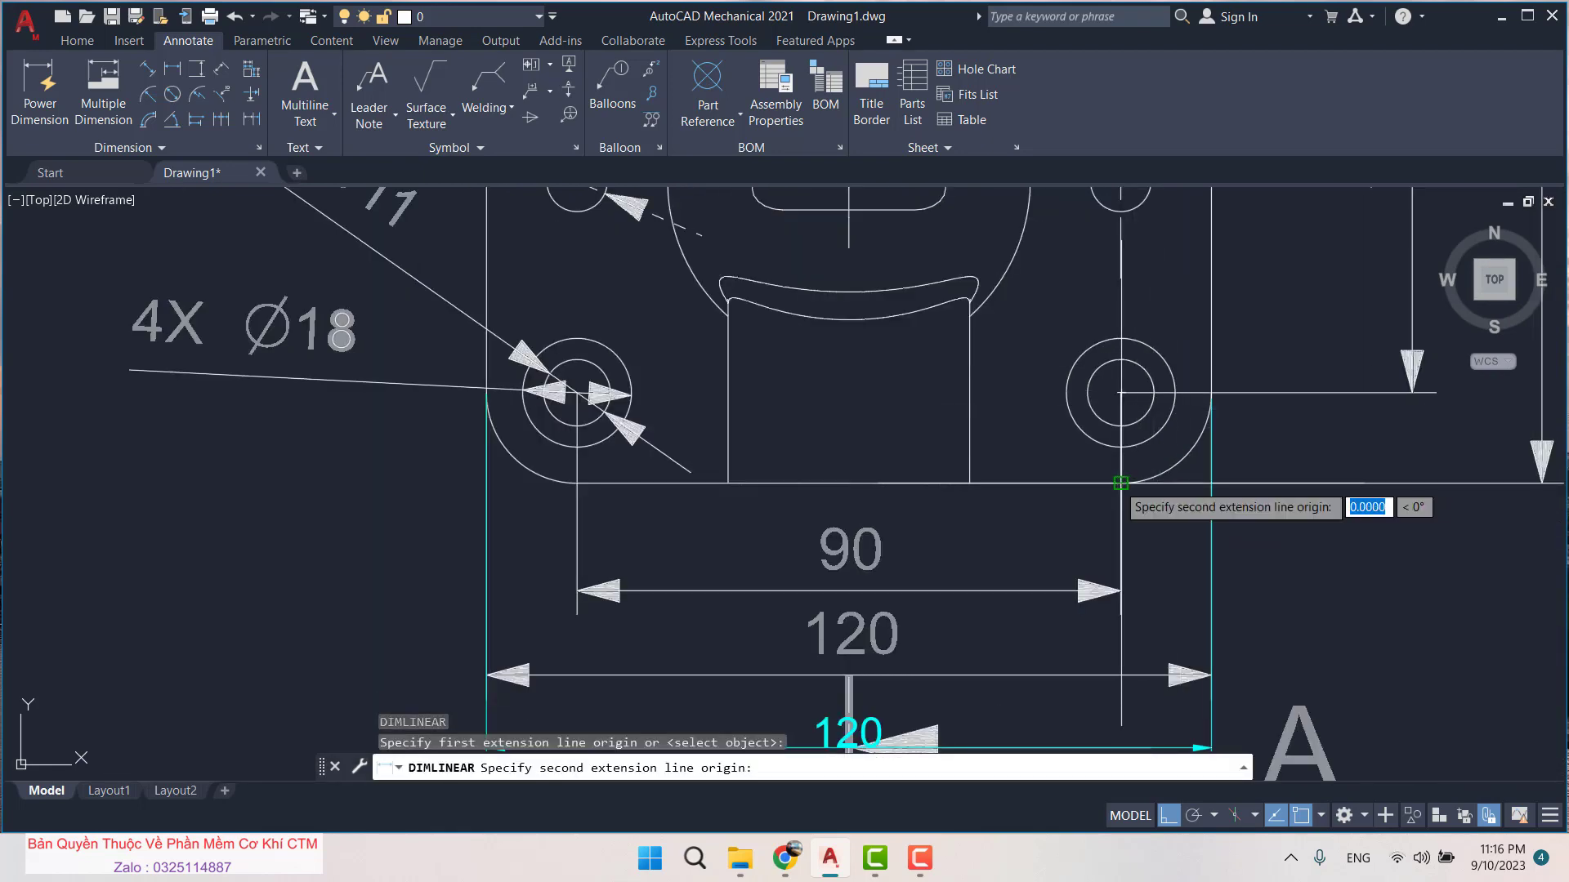
{"action": "scroll", "coordinate": [1120, 392], "scroll_direction": "down", "scroll_amount": 4}
{"action": "scroll", "coordinate": [1126, 406], "scroll_direction": "up", "scroll_amount": 4}
{"action": "scroll", "coordinate": [1126, 406], "scroll_direction": "down", "scroll_amount": 4}
{"action": "left_click", "coordinate": [1107, 682]}
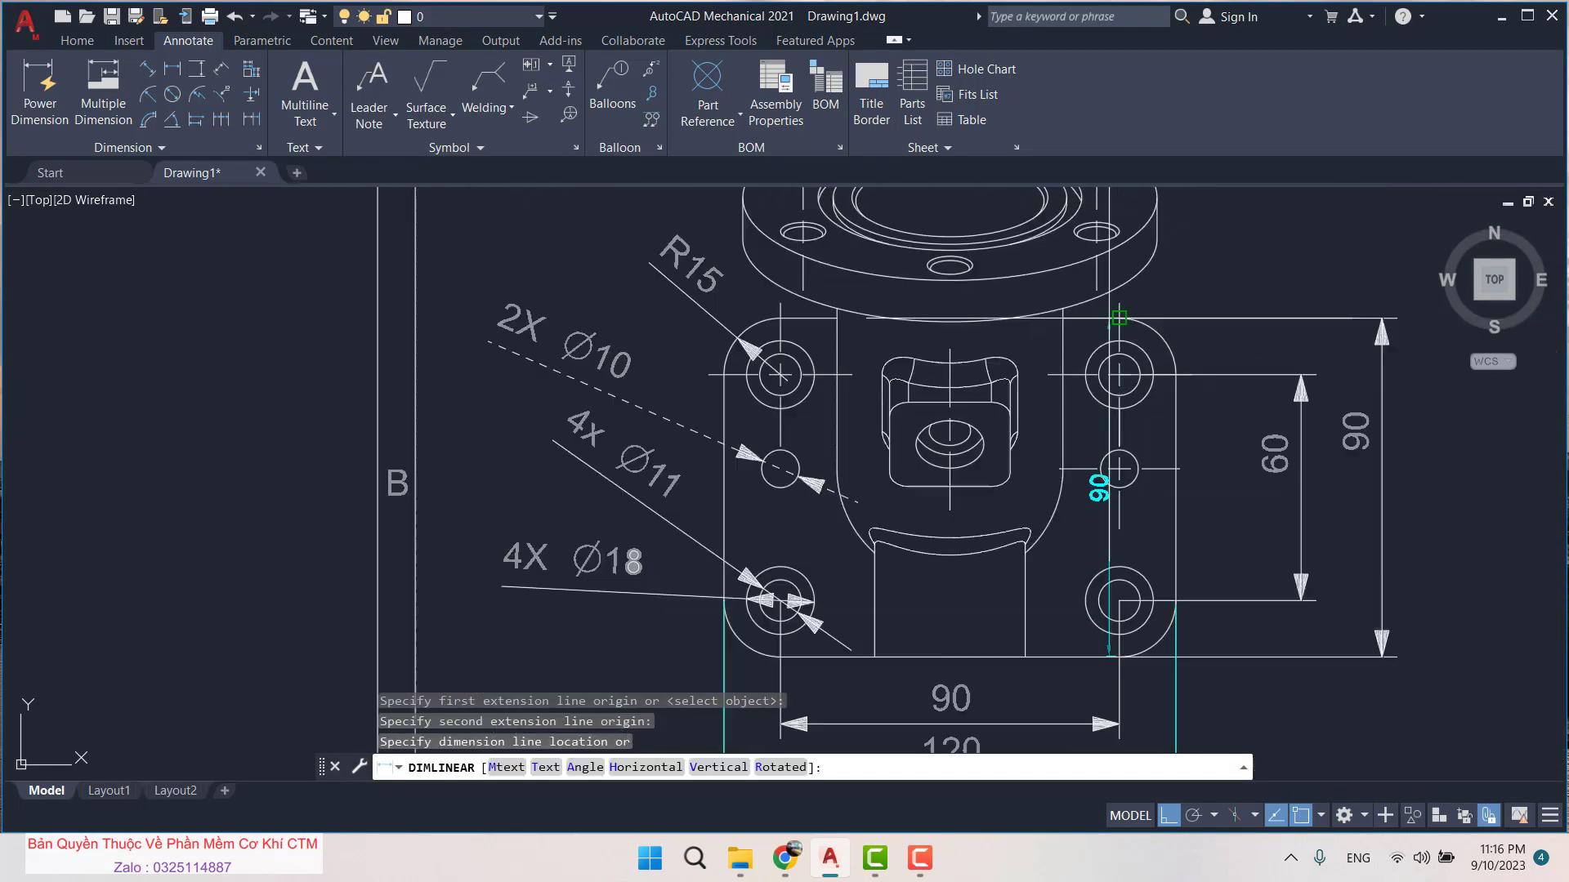
{"action": "scroll", "coordinate": [1160, 695], "scroll_direction": "up", "scroll_amount": 2}
{"action": "scroll", "coordinate": [1307, 464], "scroll_direction": "up", "scroll_amount": 2}
{"action": "left_click", "coordinate": [1308, 464]}
Review the check dimensions, minimize AutoCAD, and bring up the DELL_B1 PDF's context menu
{"action": "scroll", "coordinate": [1308, 463], "scroll_direction": "down", "scroll_amount": 4}
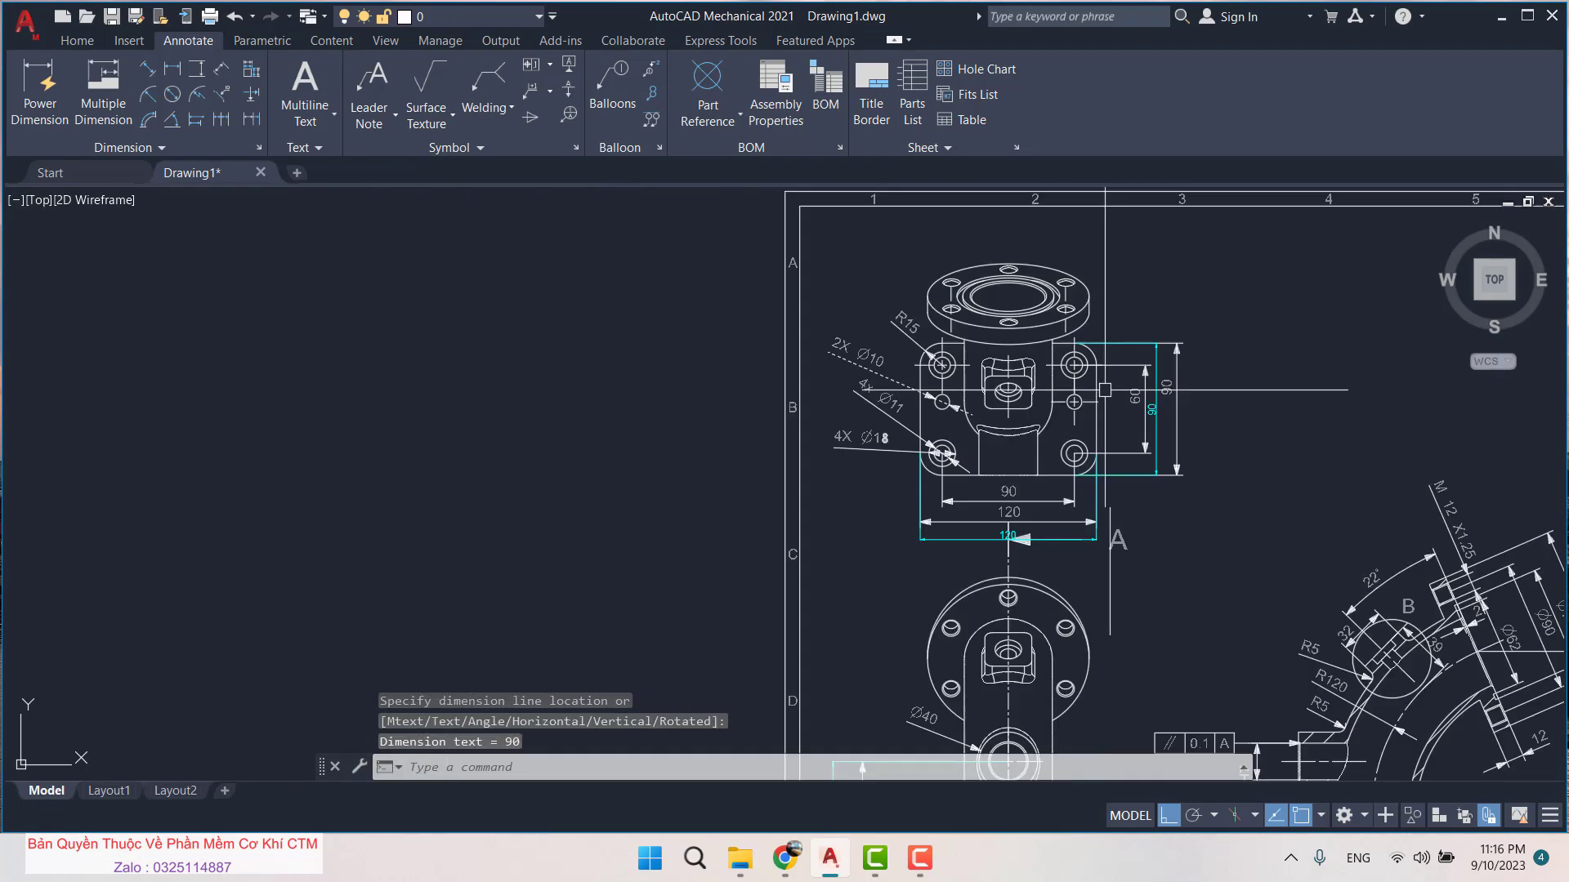
{"action": "scroll", "coordinate": [1152, 386], "scroll_direction": "up", "scroll_amount": 4}
{"action": "scroll", "coordinate": [1153, 387], "scroll_direction": "down", "scroll_amount": 2}
{"action": "scroll", "coordinate": [1062, 409], "scroll_direction": "down", "scroll_amount": 2}
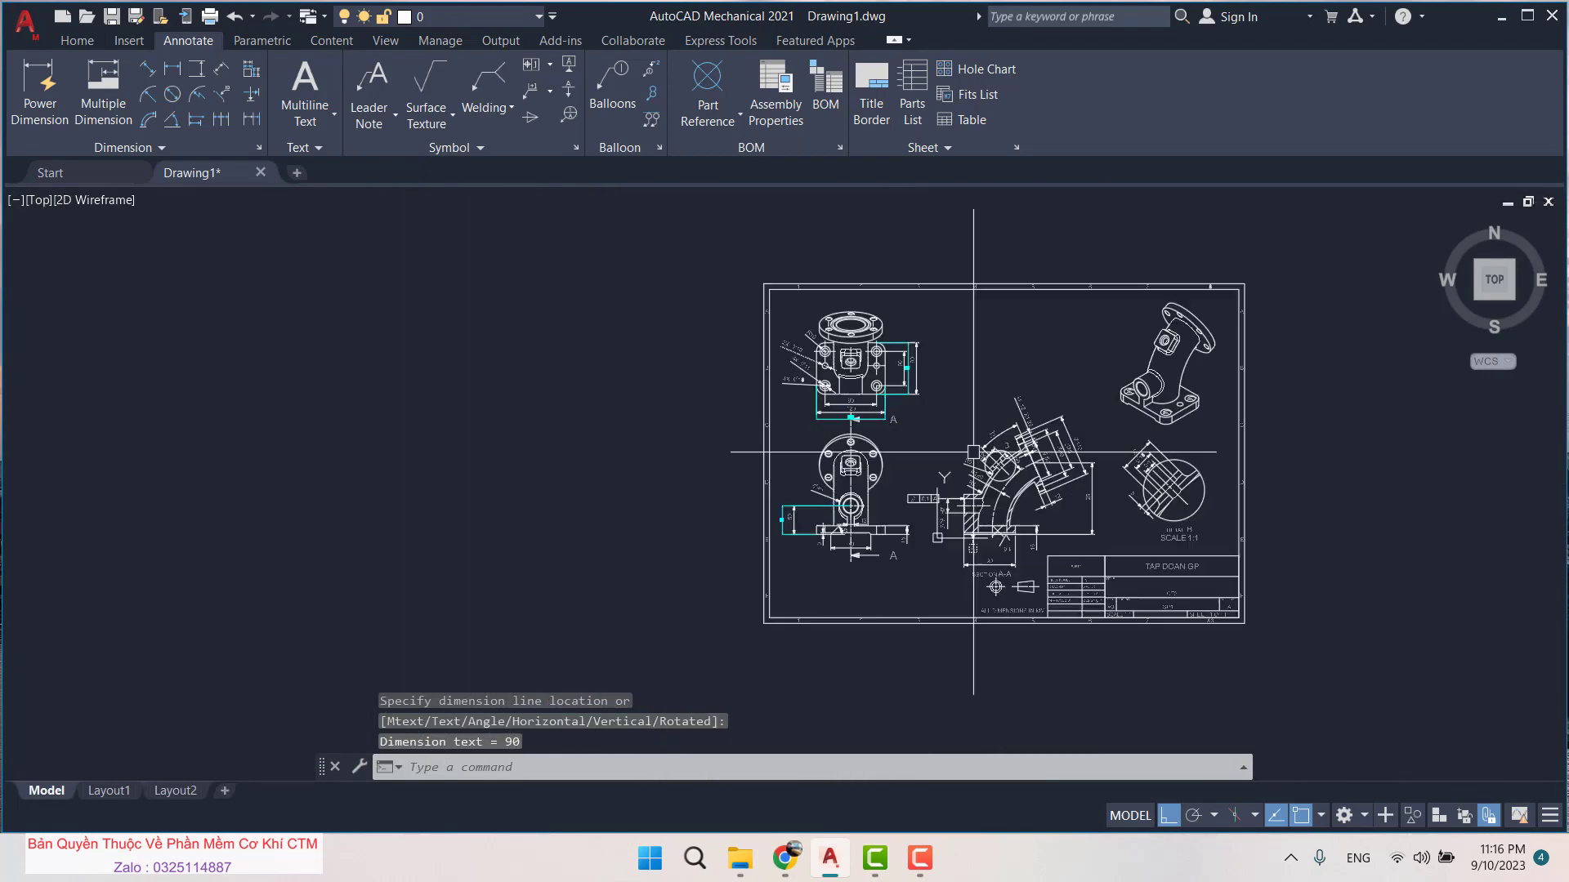
{"action": "scroll", "coordinate": [738, 300], "scroll_direction": "up", "scroll_amount": 2}
{"action": "scroll", "coordinate": [738, 299], "scroll_direction": "up", "scroll_amount": 1}
{"action": "scroll", "coordinate": [738, 299], "scroll_direction": "down", "scroll_amount": 4}
{"action": "scroll", "coordinate": [841, 332], "scroll_direction": "up", "scroll_amount": 2}
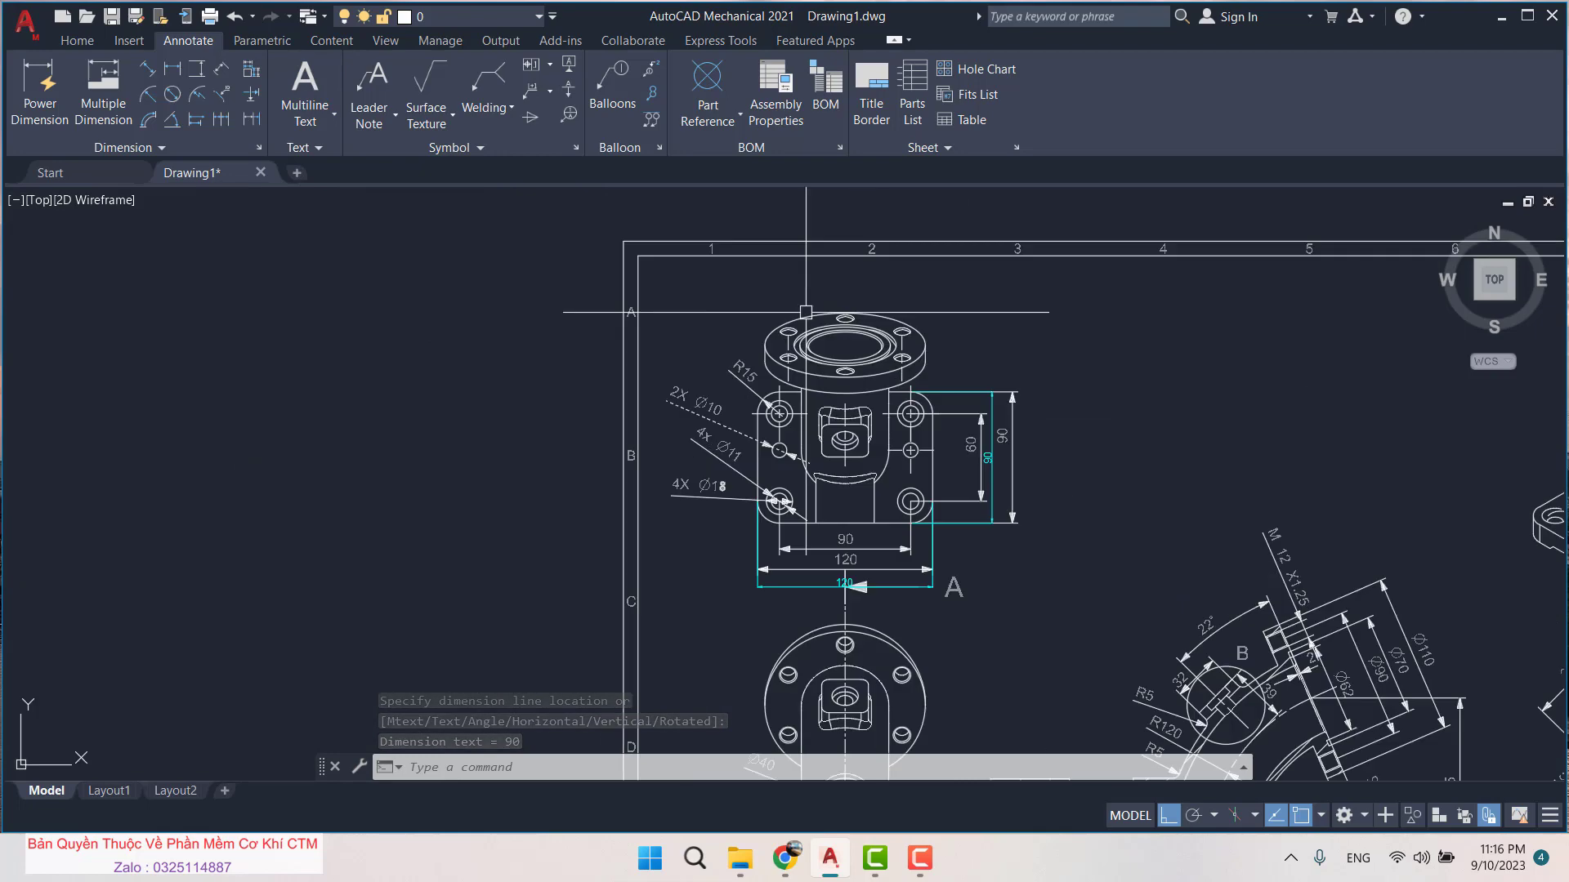
{"action": "scroll", "coordinate": [841, 392], "scroll_direction": "up", "scroll_amount": 2}
{"action": "scroll", "coordinate": [818, 494], "scroll_direction": "up", "scroll_amount": 2}
{"action": "scroll", "coordinate": [818, 494], "scroll_direction": "down", "scroll_amount": 6}
{"action": "scroll", "coordinate": [853, 538], "scroll_direction": "up", "scroll_amount": 2}
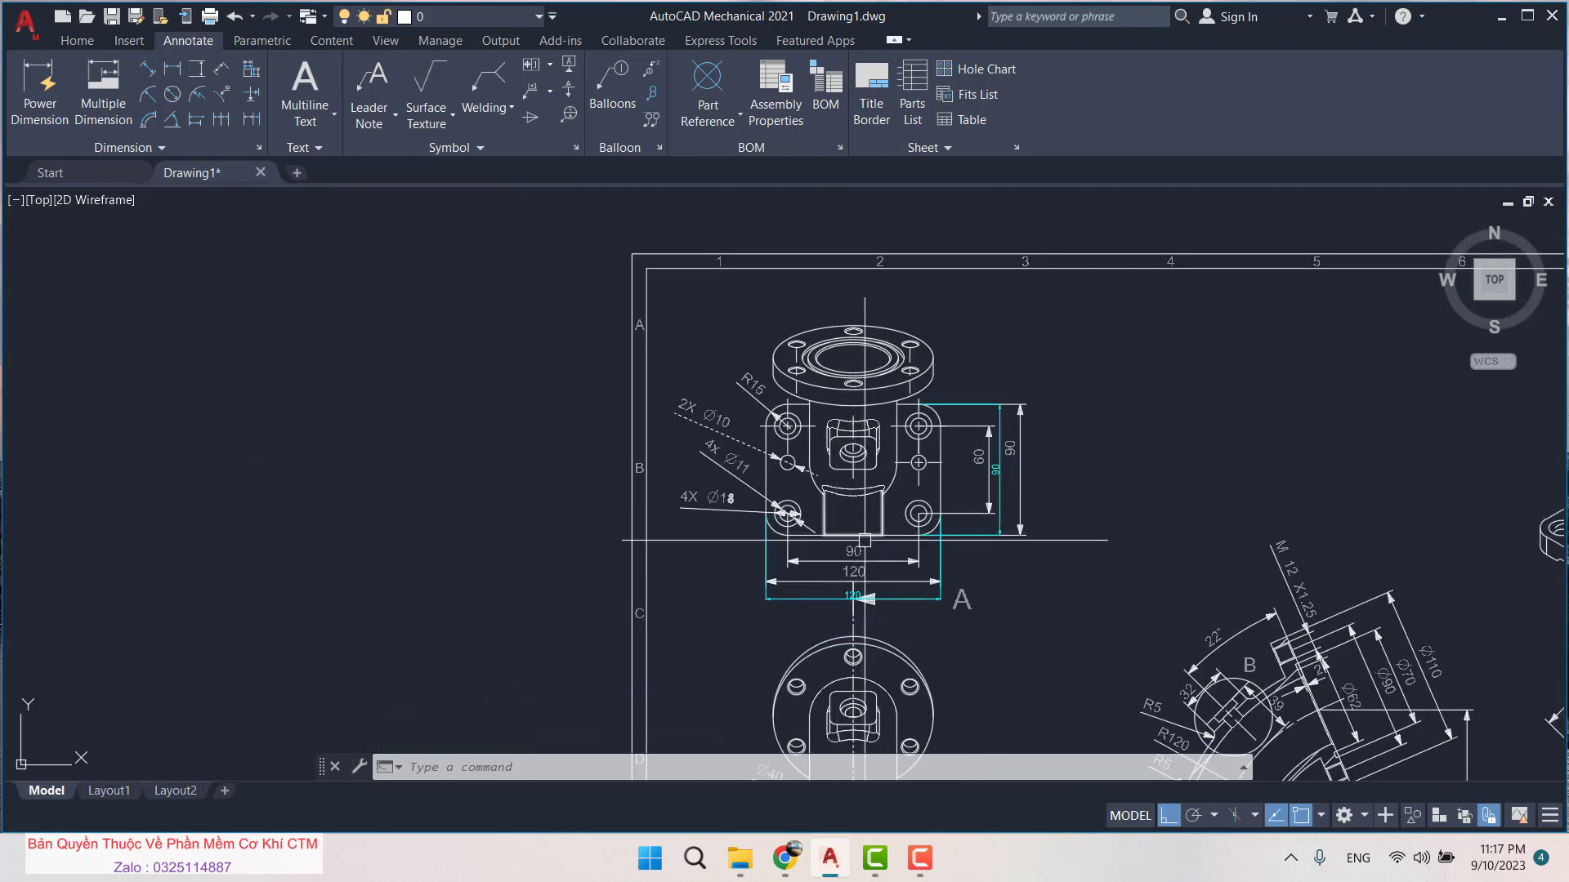
{"action": "scroll", "coordinate": [877, 540], "scroll_direction": "up", "scroll_amount": 3}
{"action": "scroll", "coordinate": [917, 351], "scroll_direction": "down", "scroll_amount": 5}
{"action": "scroll", "coordinate": [903, 501], "scroll_direction": "up", "scroll_amount": 4}
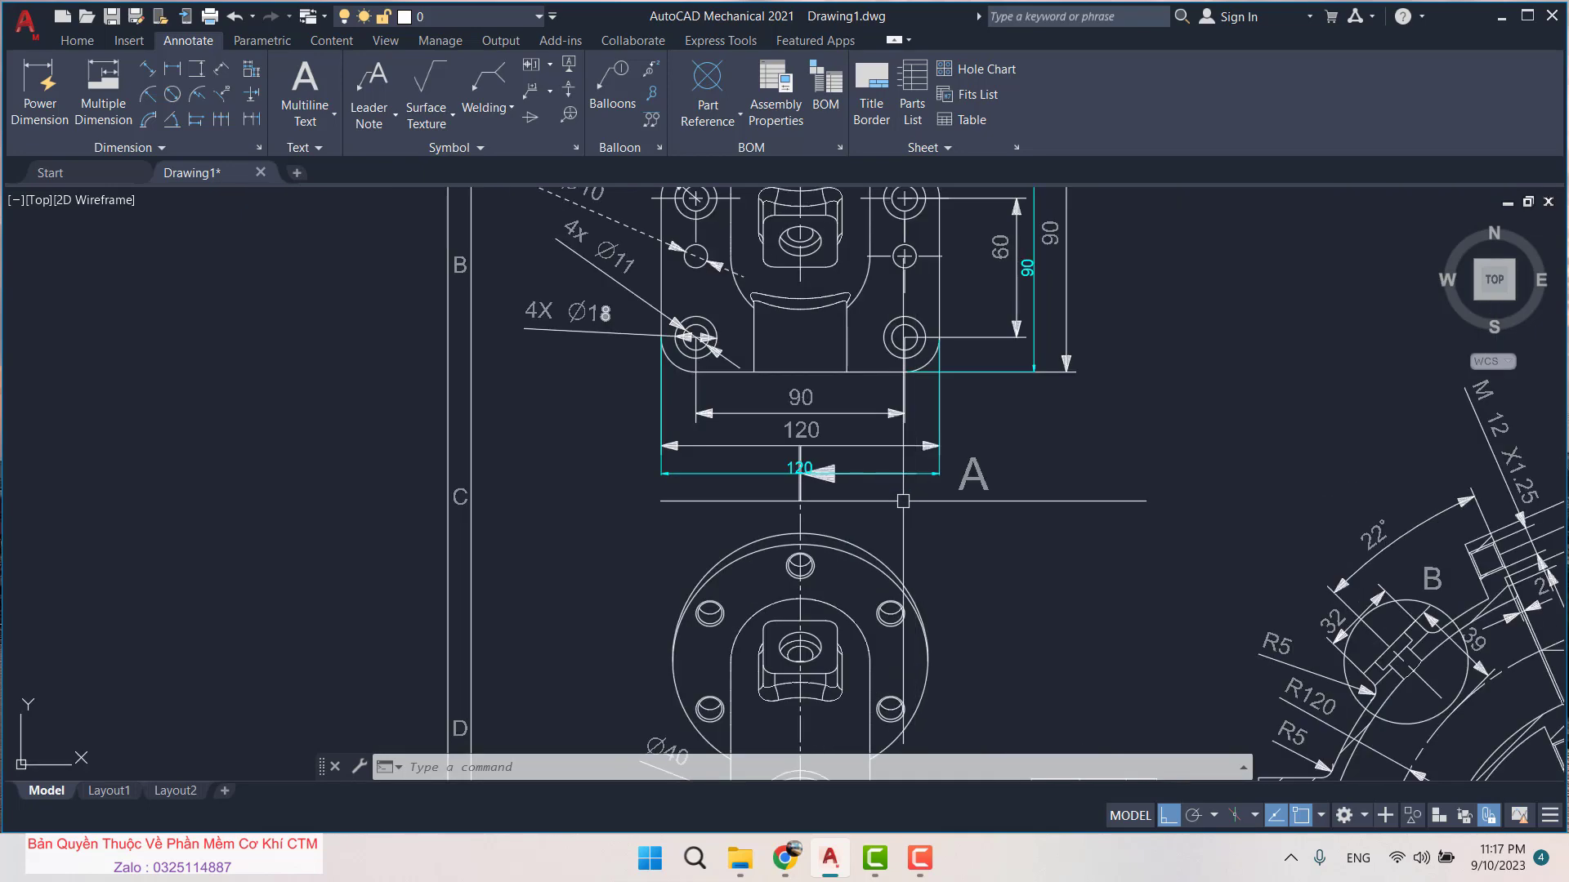
{"action": "left_click", "coordinate": [1495, 23]}
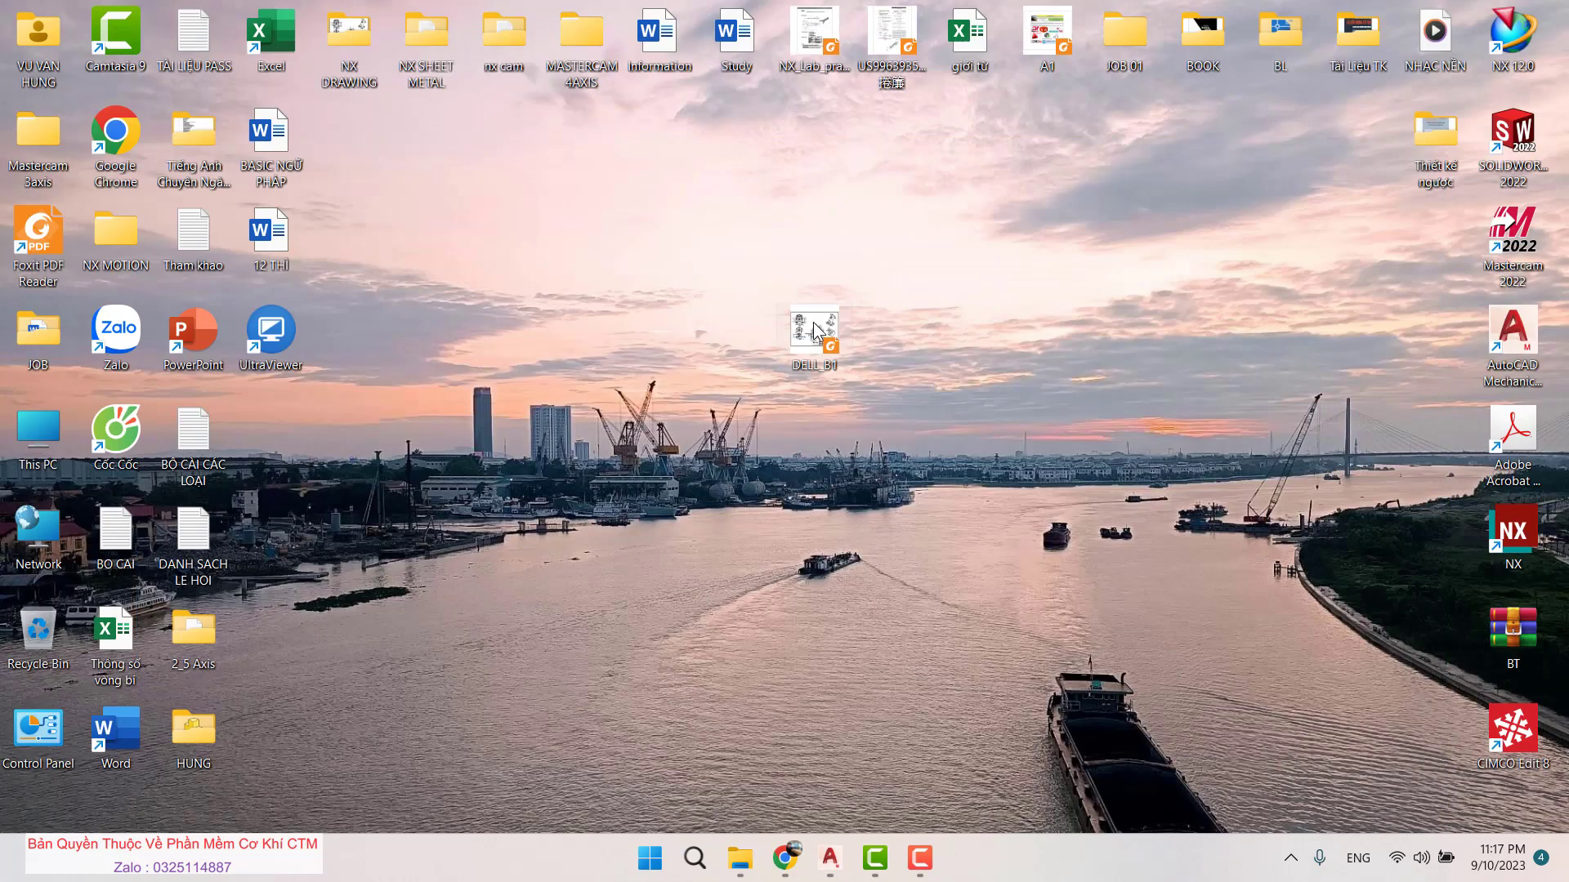
{"action": "right_click", "coordinate": [818, 323]}
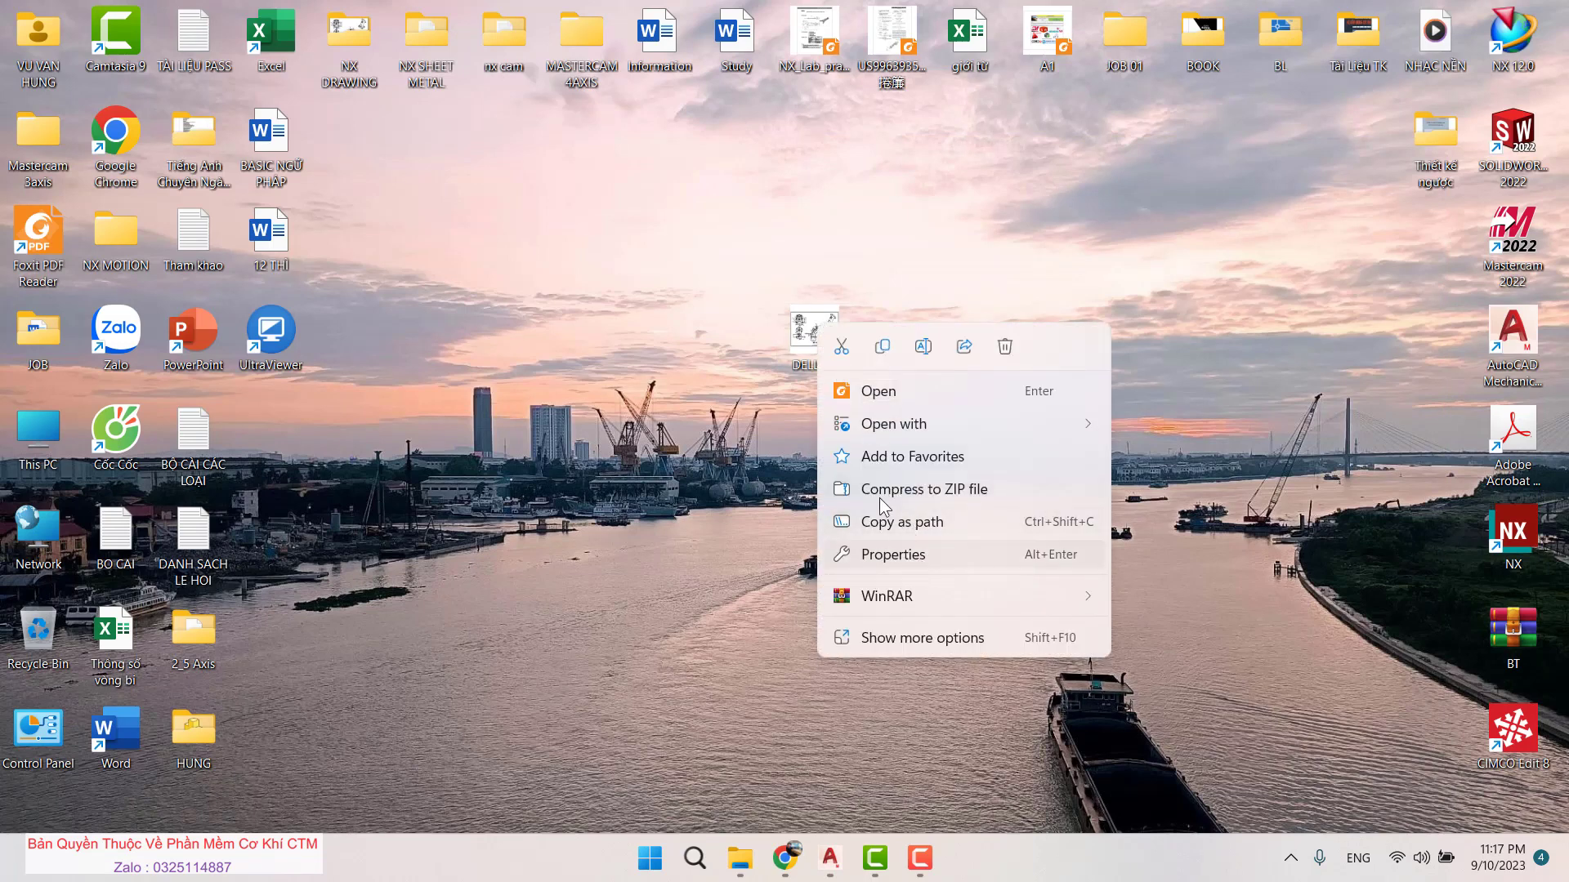
Open DELL_B1.pdf in Acrobat at fit width and enable Edit Text & Images on the drawing
{"action": "mouse_move", "coordinate": [931, 423]}
{"action": "left_click", "coordinate": [1169, 427]}
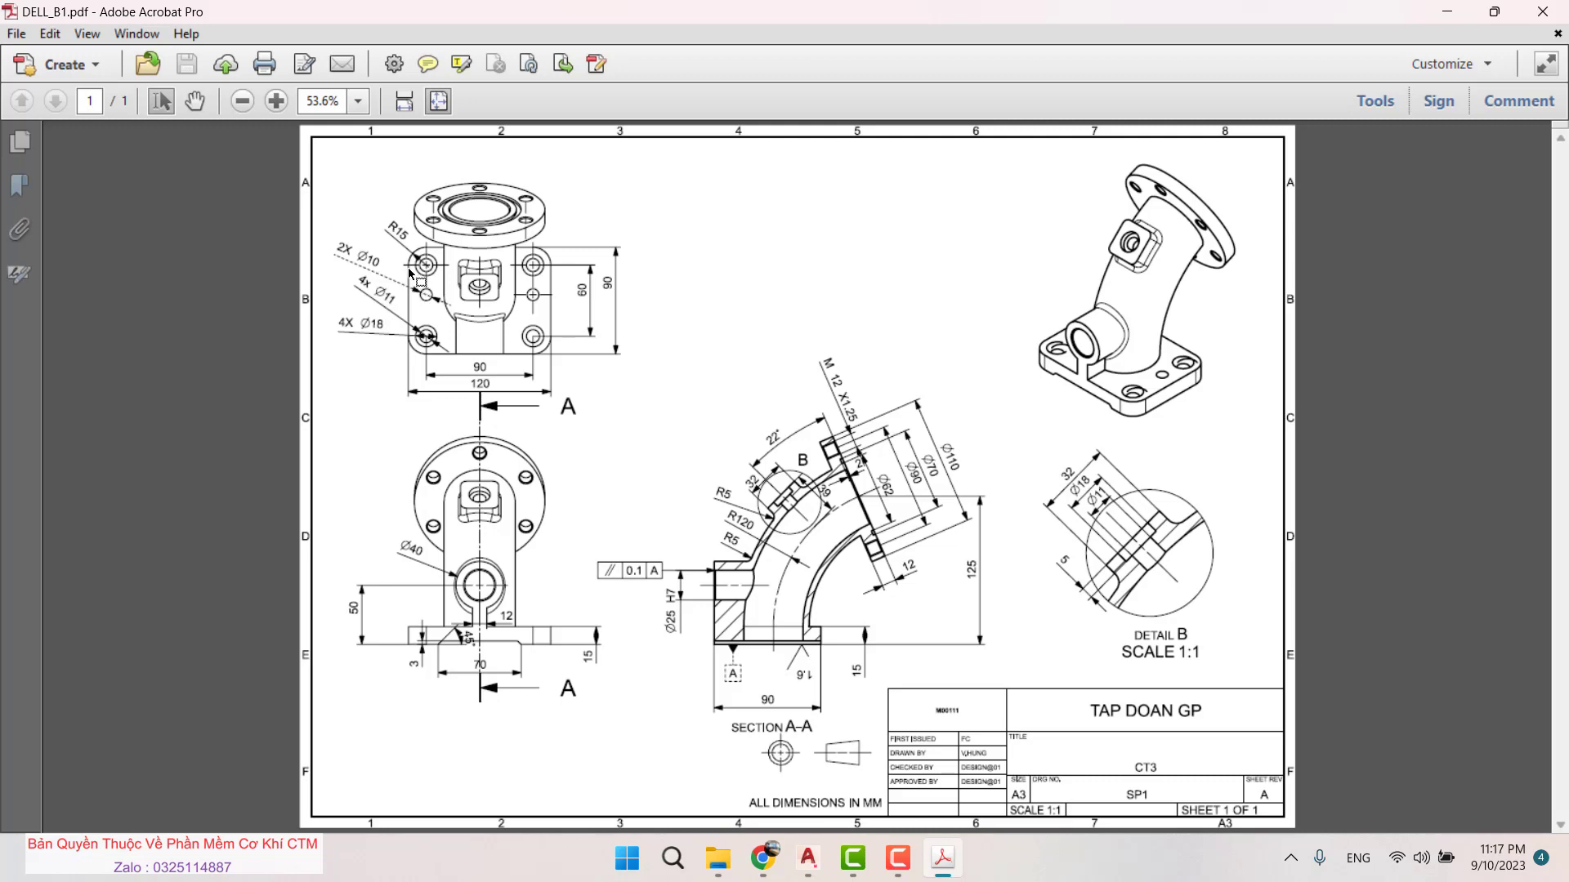
{"action": "key", "text": "ctrl+2"}
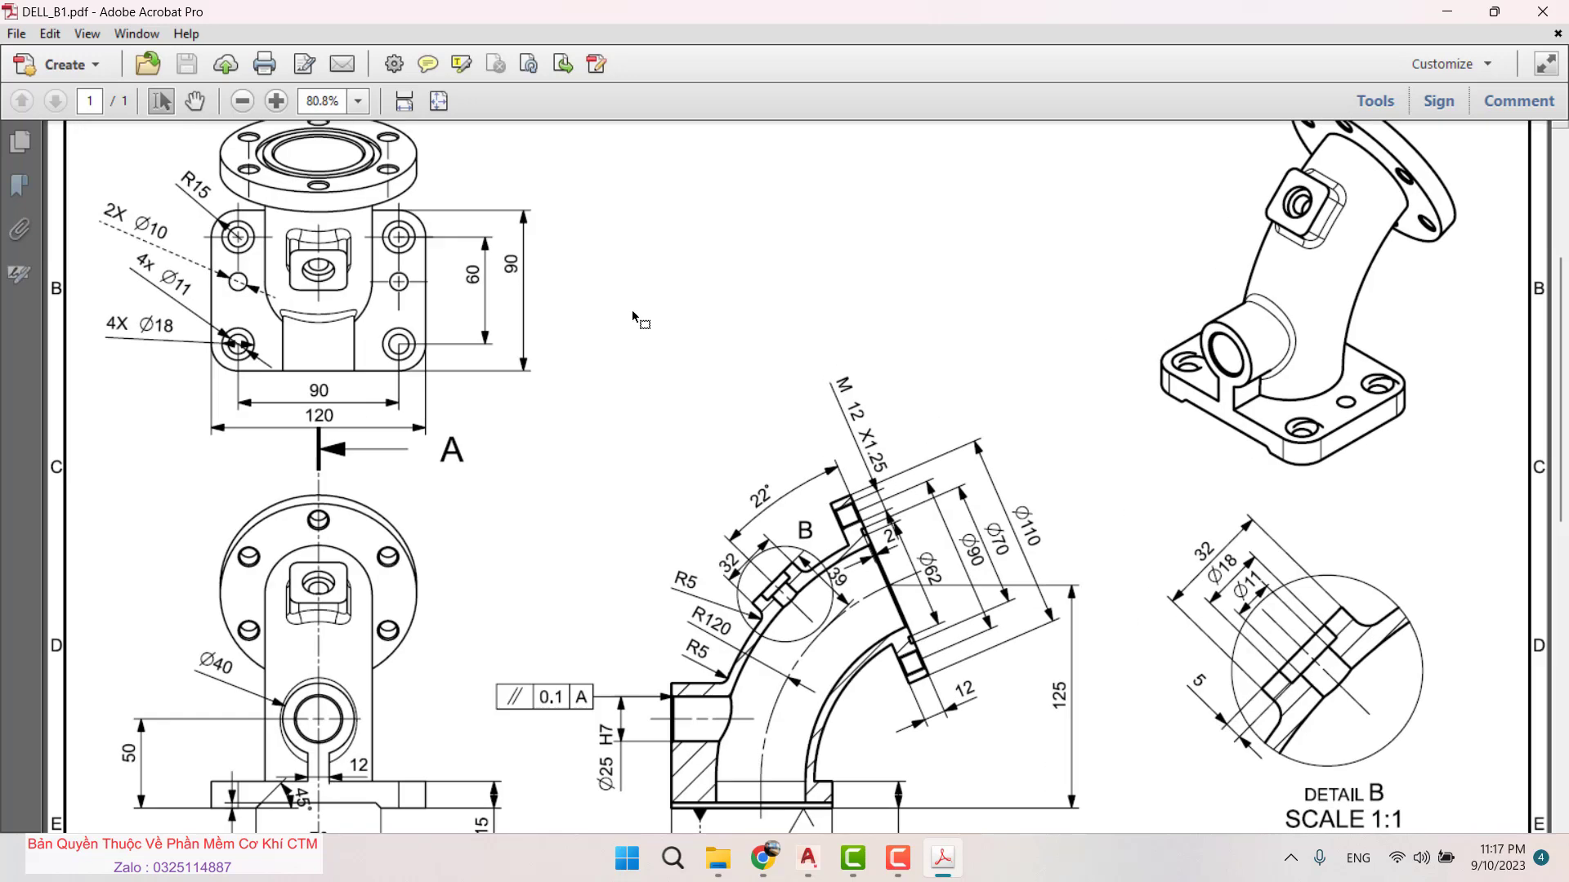
{"action": "right_click", "coordinate": [572, 277]}
{"action": "left_click", "coordinate": [626, 343]}
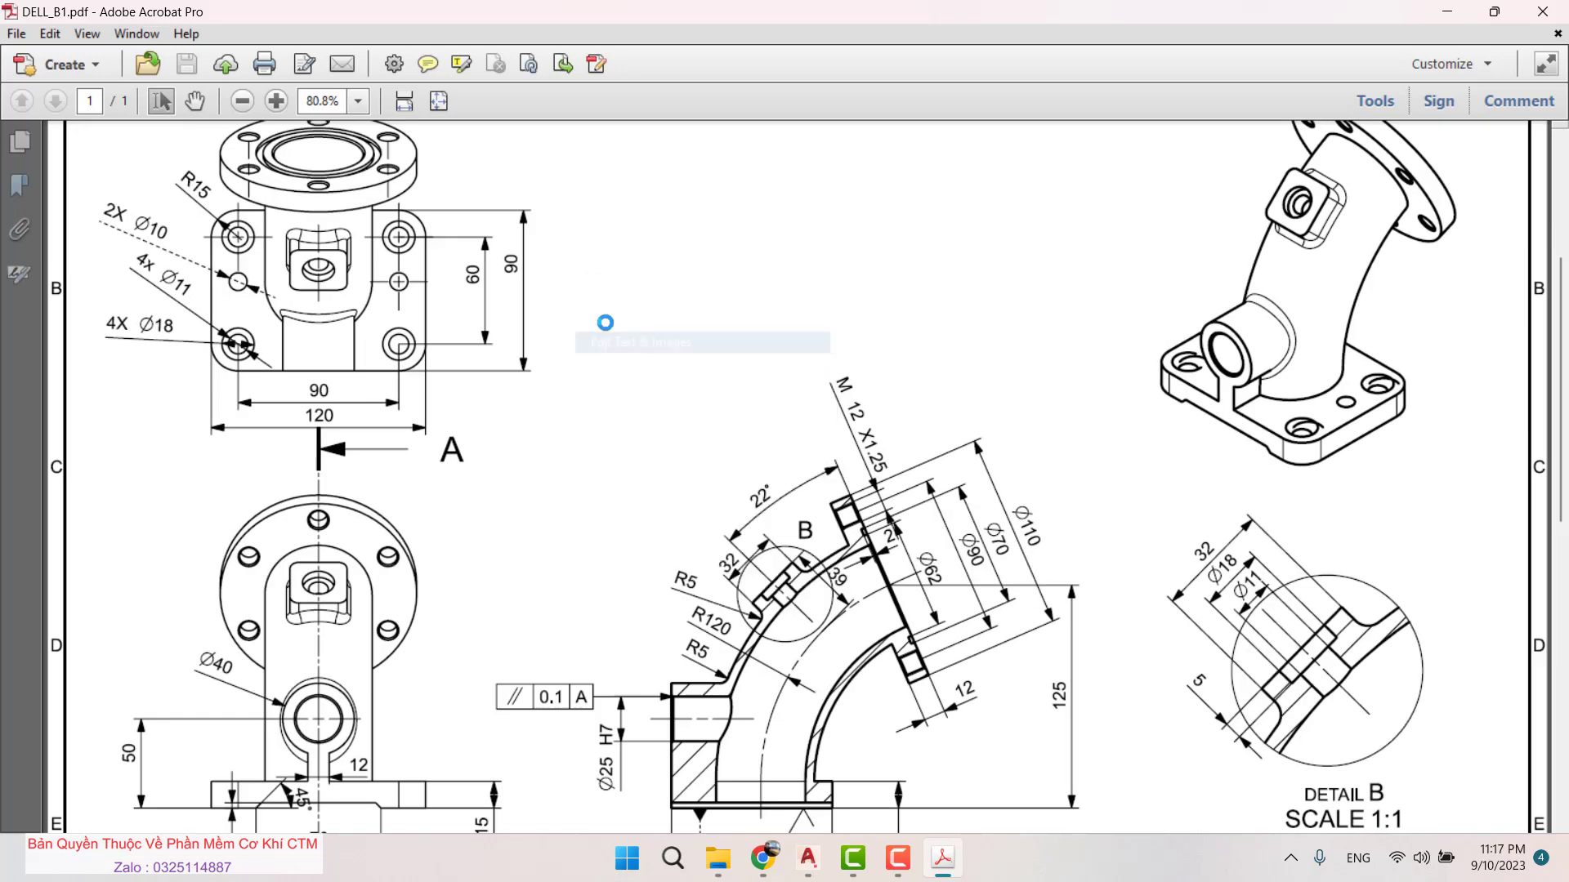
{"action": "key", "text": "Return"}
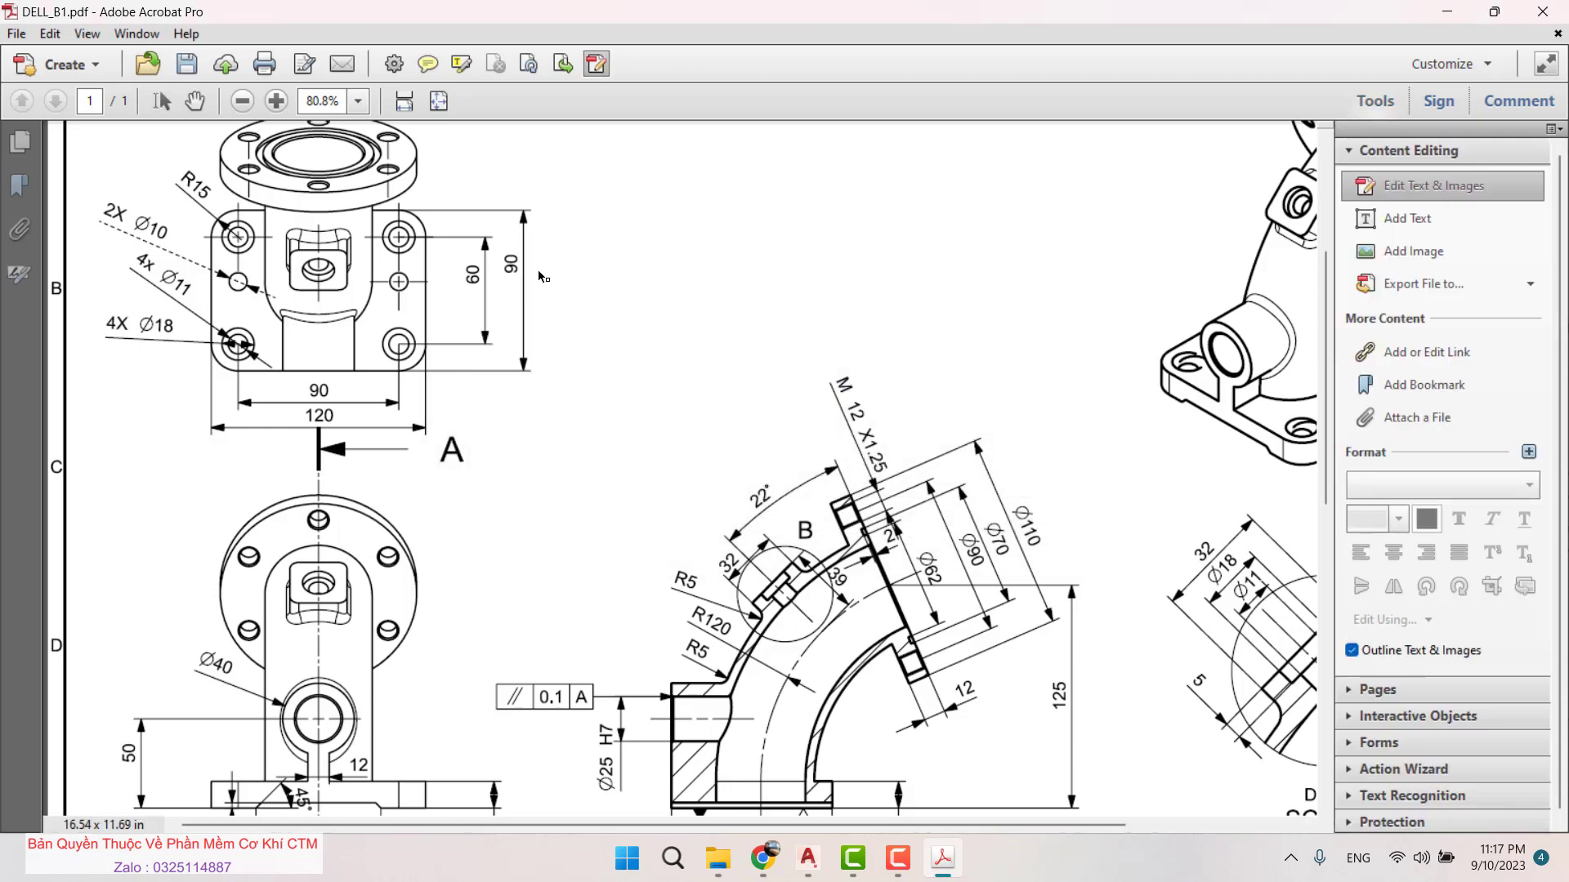
{"action": "left_click", "coordinate": [517, 271]}
Scroll down to the title block, then close the PDF without saving
{"action": "scroll", "coordinate": [556, 343], "scroll_direction": "down", "scroll_amount": 2}
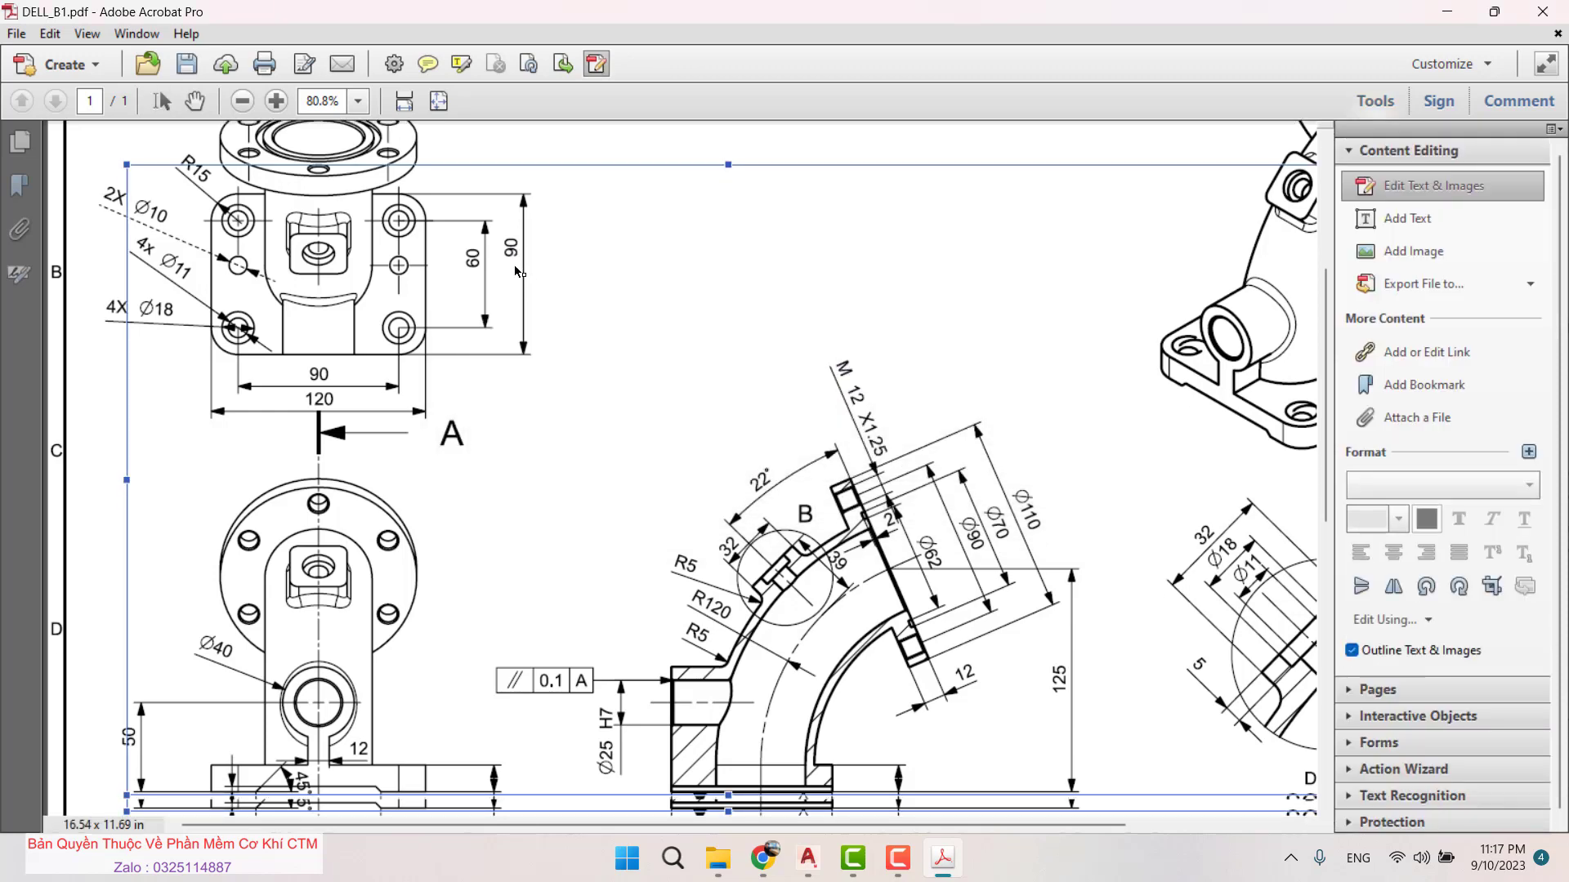
{"action": "scroll", "coordinate": [613, 458], "scroll_direction": "down", "scroll_amount": 3}
{"action": "scroll", "coordinate": [679, 572], "scroll_direction": "down", "scroll_amount": 3}
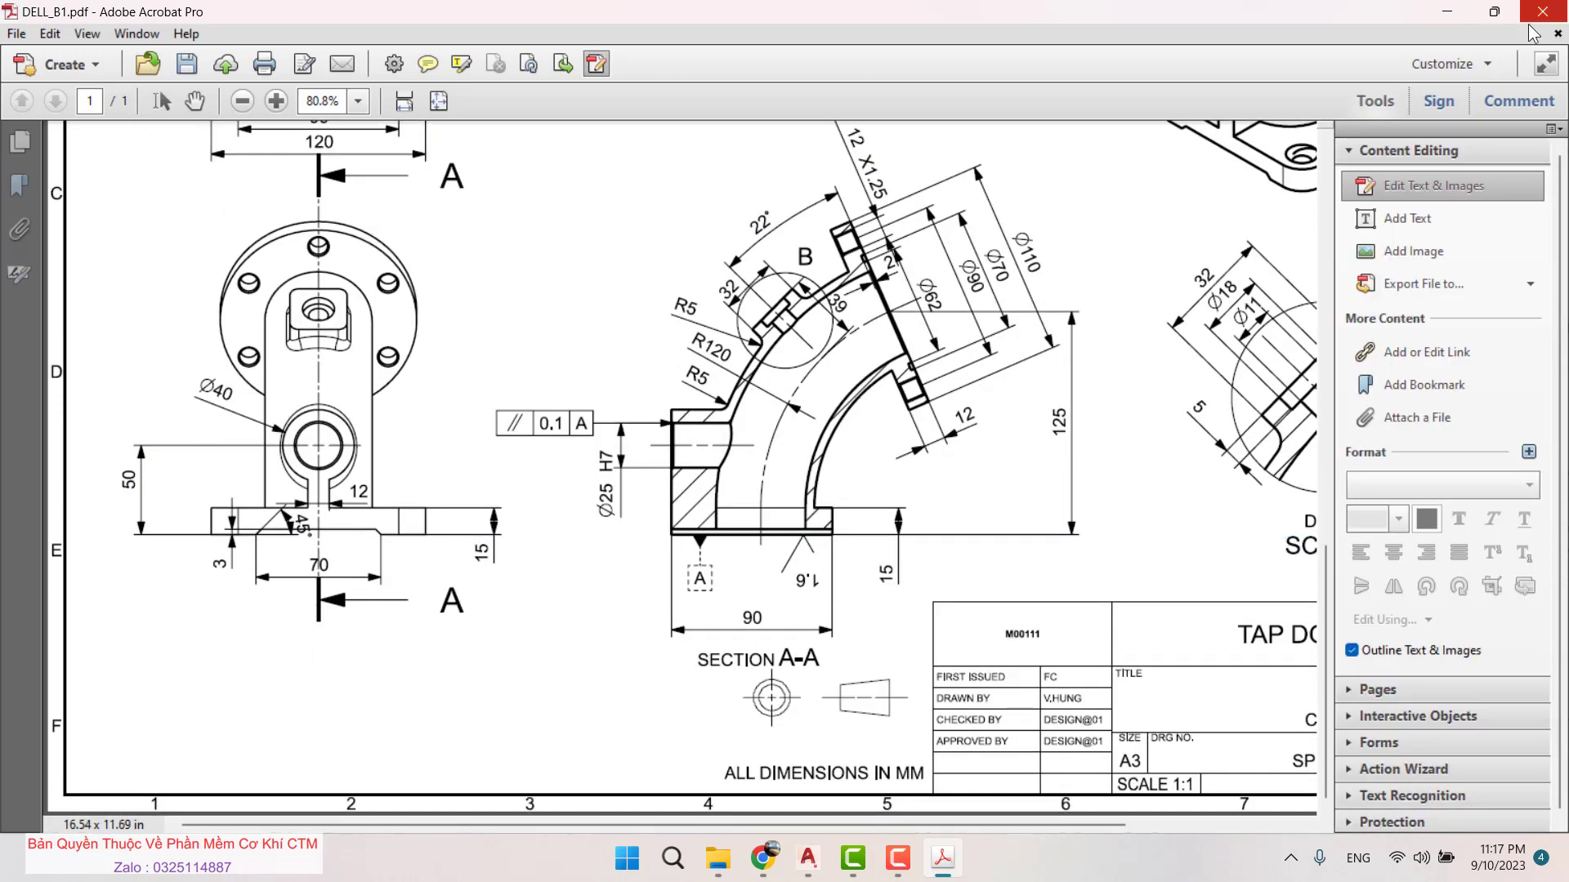
{"action": "left_click", "coordinate": [1541, 14]}
{"action": "left_click", "coordinate": [919, 466]}
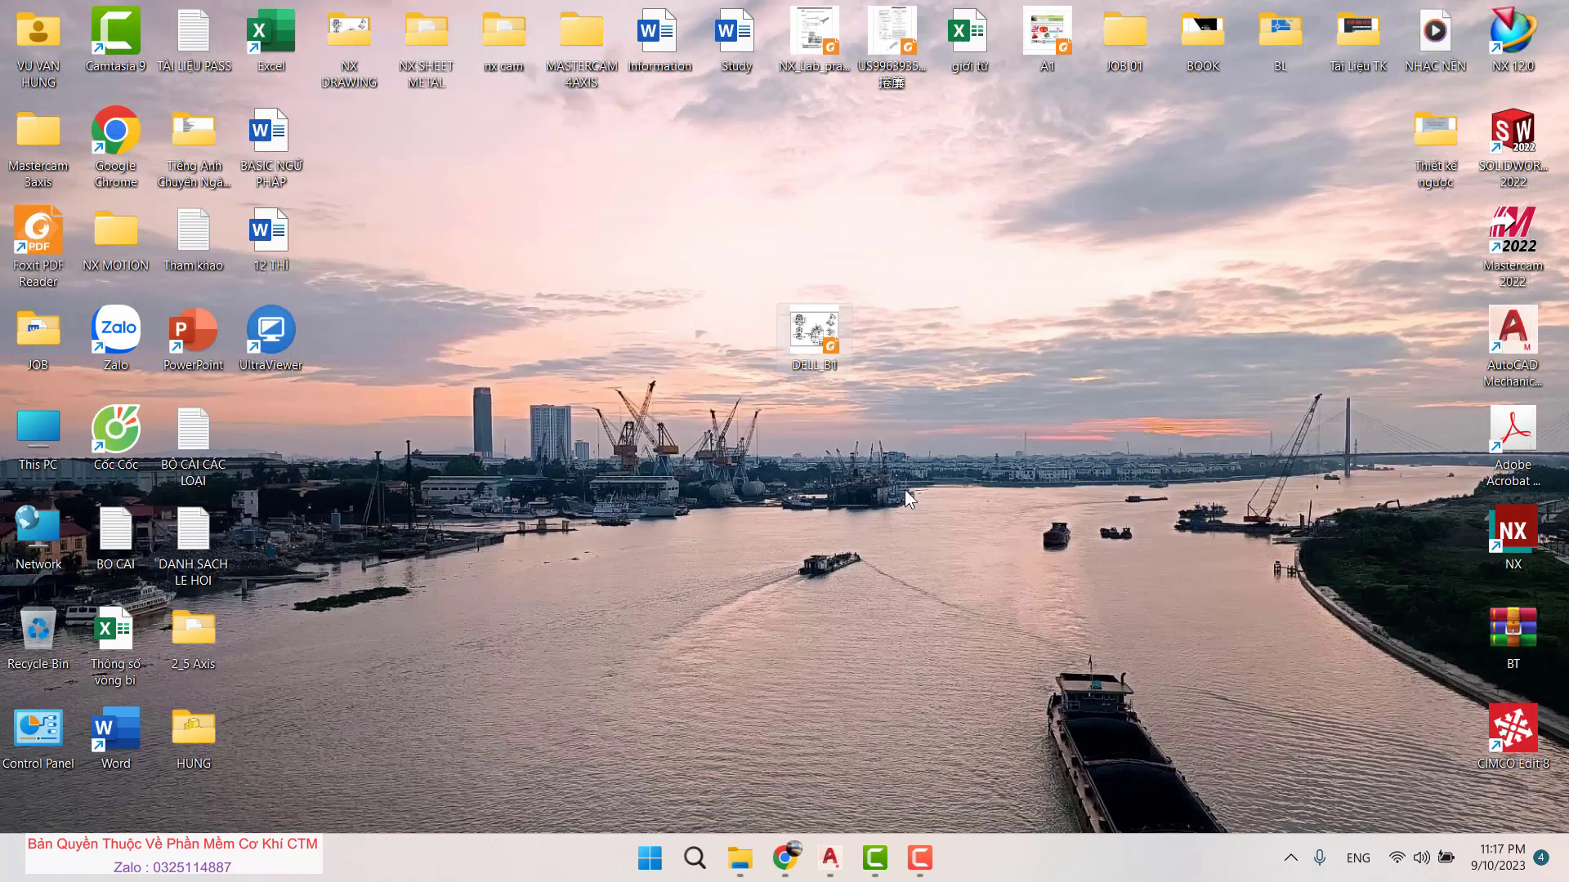
Restore AutoCAD and zoom into the Section A-A view
{"action": "left_click", "coordinate": [825, 868]}
{"action": "scroll", "coordinate": [868, 490], "scroll_direction": "down", "scroll_amount": 3}
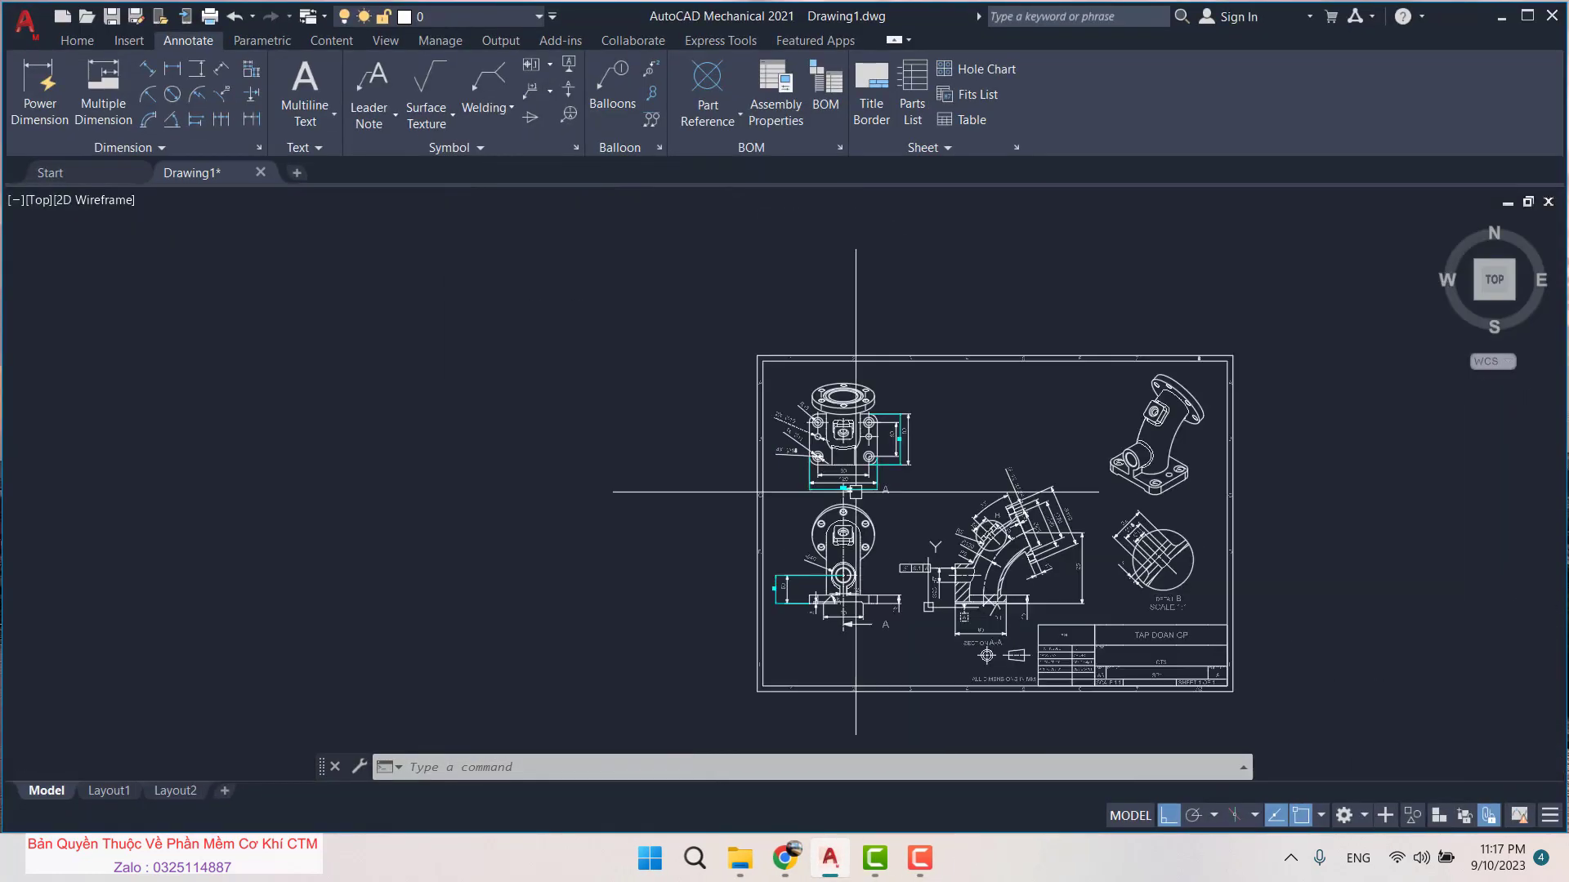
{"action": "scroll", "coordinate": [826, 480], "scroll_direction": "up", "scroll_amount": 3}
{"action": "scroll", "coordinate": [803, 429], "scroll_direction": "down", "scroll_amount": 2}
{"action": "middle_click_drag", "start_coordinate": [803, 429], "coordinate": [761, 375]}
{"action": "scroll", "coordinate": [761, 375], "scroll_direction": "up", "scroll_amount": 2}
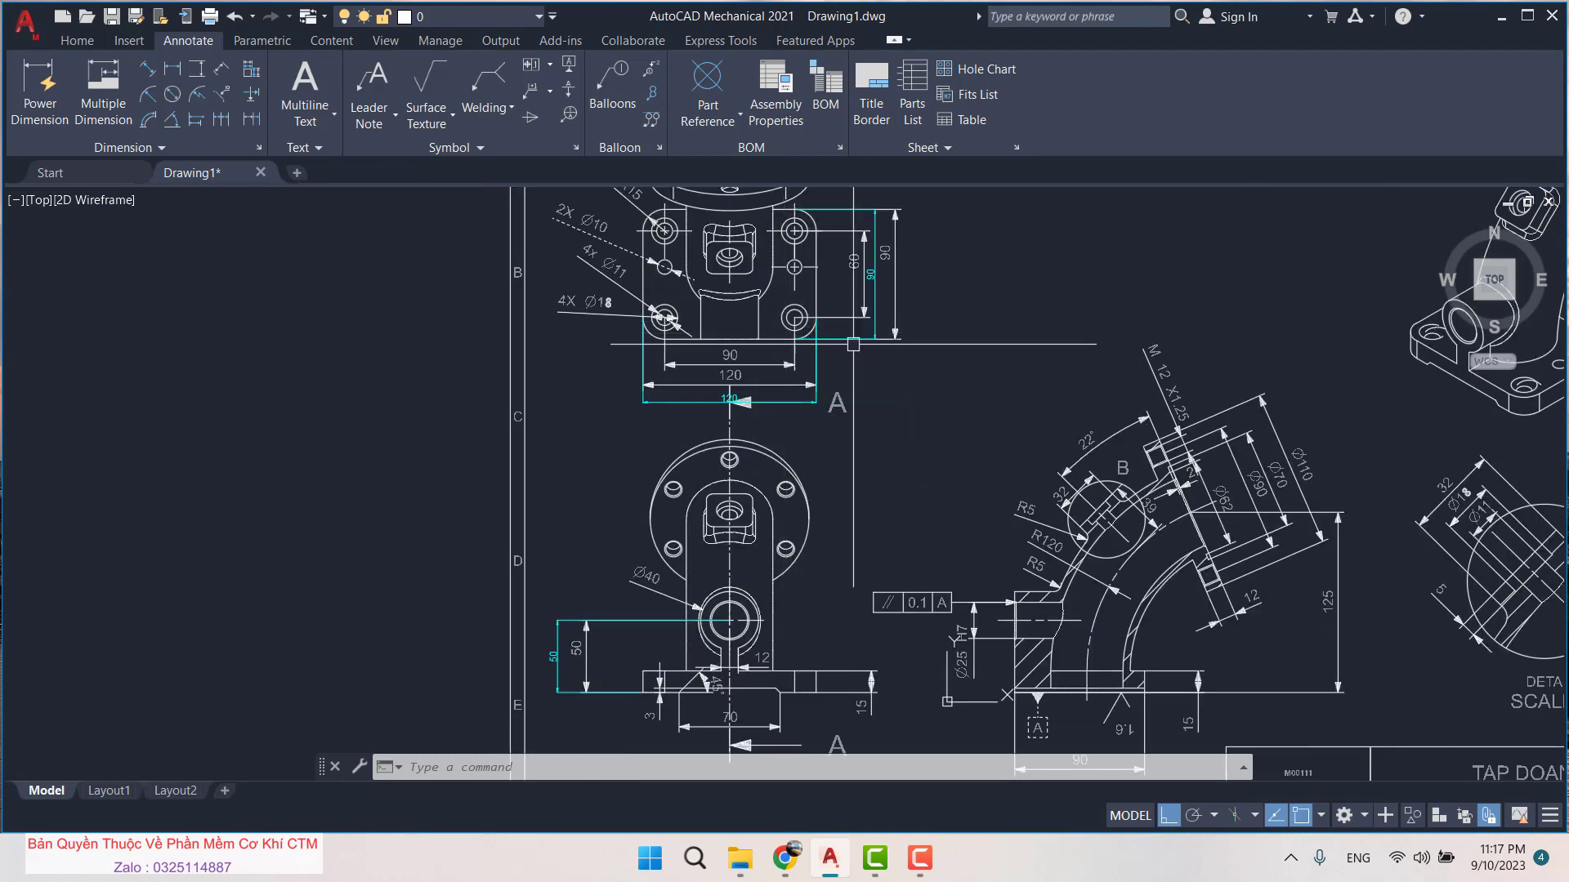
{"action": "scroll", "coordinate": [735, 344], "scroll_direction": "down", "scroll_amount": 4}
{"action": "scroll", "coordinate": [943, 384], "scroll_direction": "up", "scroll_amount": 6}
{"action": "scroll", "coordinate": [943, 384], "scroll_direction": "up", "scroll_amount": 2}
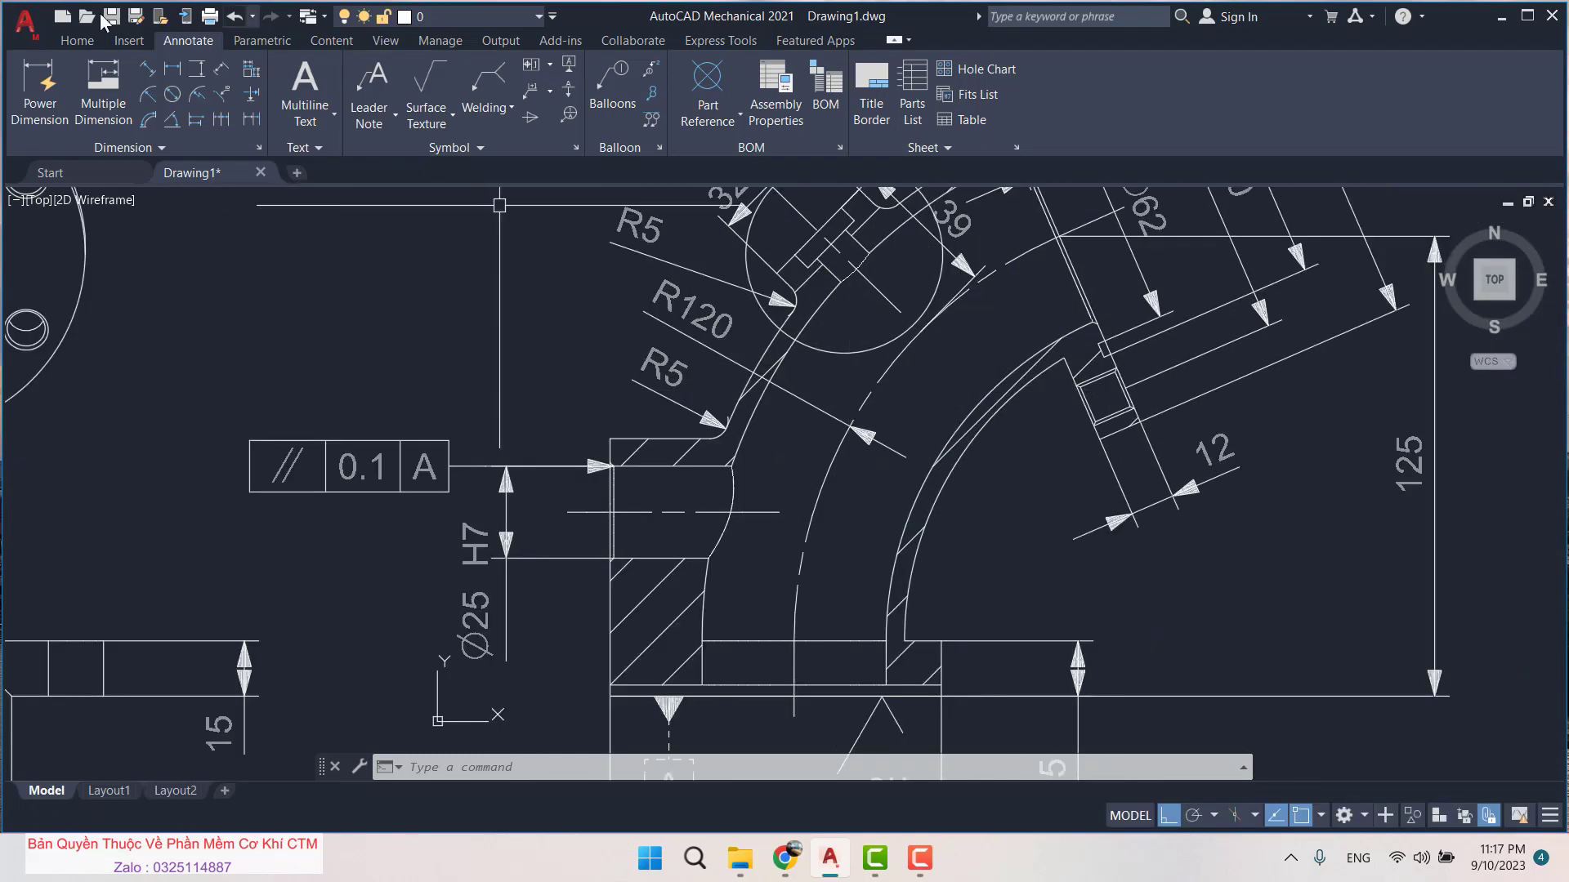
Attempt a radius dimension on the elbow bend, cancel it, and select the dashed centre arc
{"action": "left_click", "coordinate": [163, 100]}
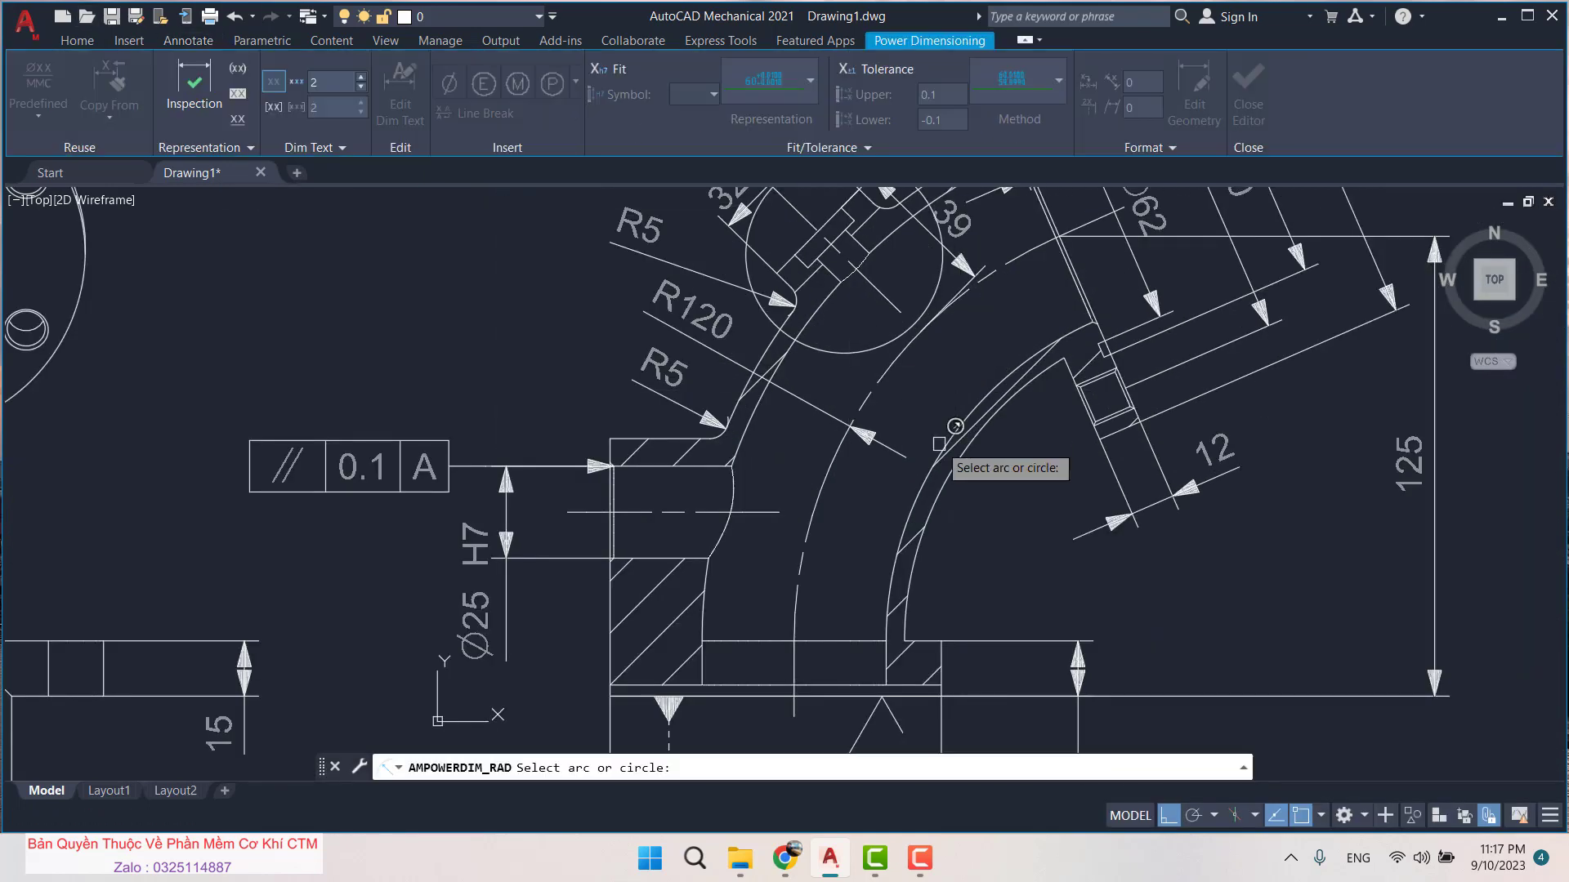
{"action": "left_click", "coordinate": [831, 471]}
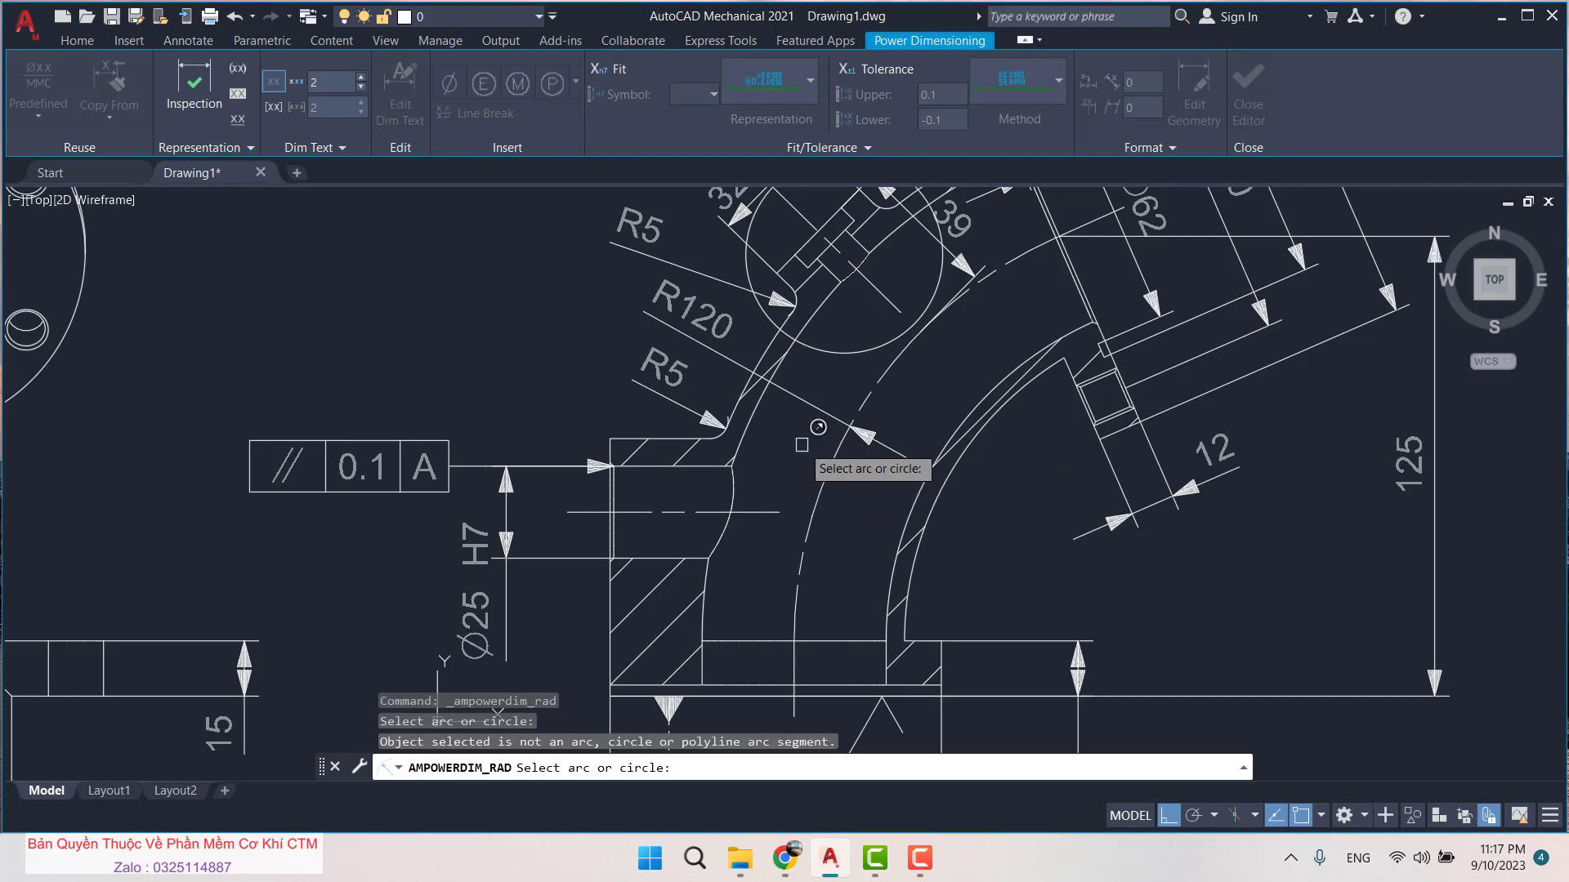
{"action": "scroll", "coordinate": [817, 458], "scroll_direction": "down", "scroll_amount": 4}
{"action": "key", "text": "Escape"}
{"action": "key", "text": "Escape"}
{"action": "scroll", "coordinate": [760, 446], "scroll_direction": "up", "scroll_amount": 1}
{"action": "scroll", "coordinate": [747, 446], "scroll_direction": "up", "scroll_amount": 3}
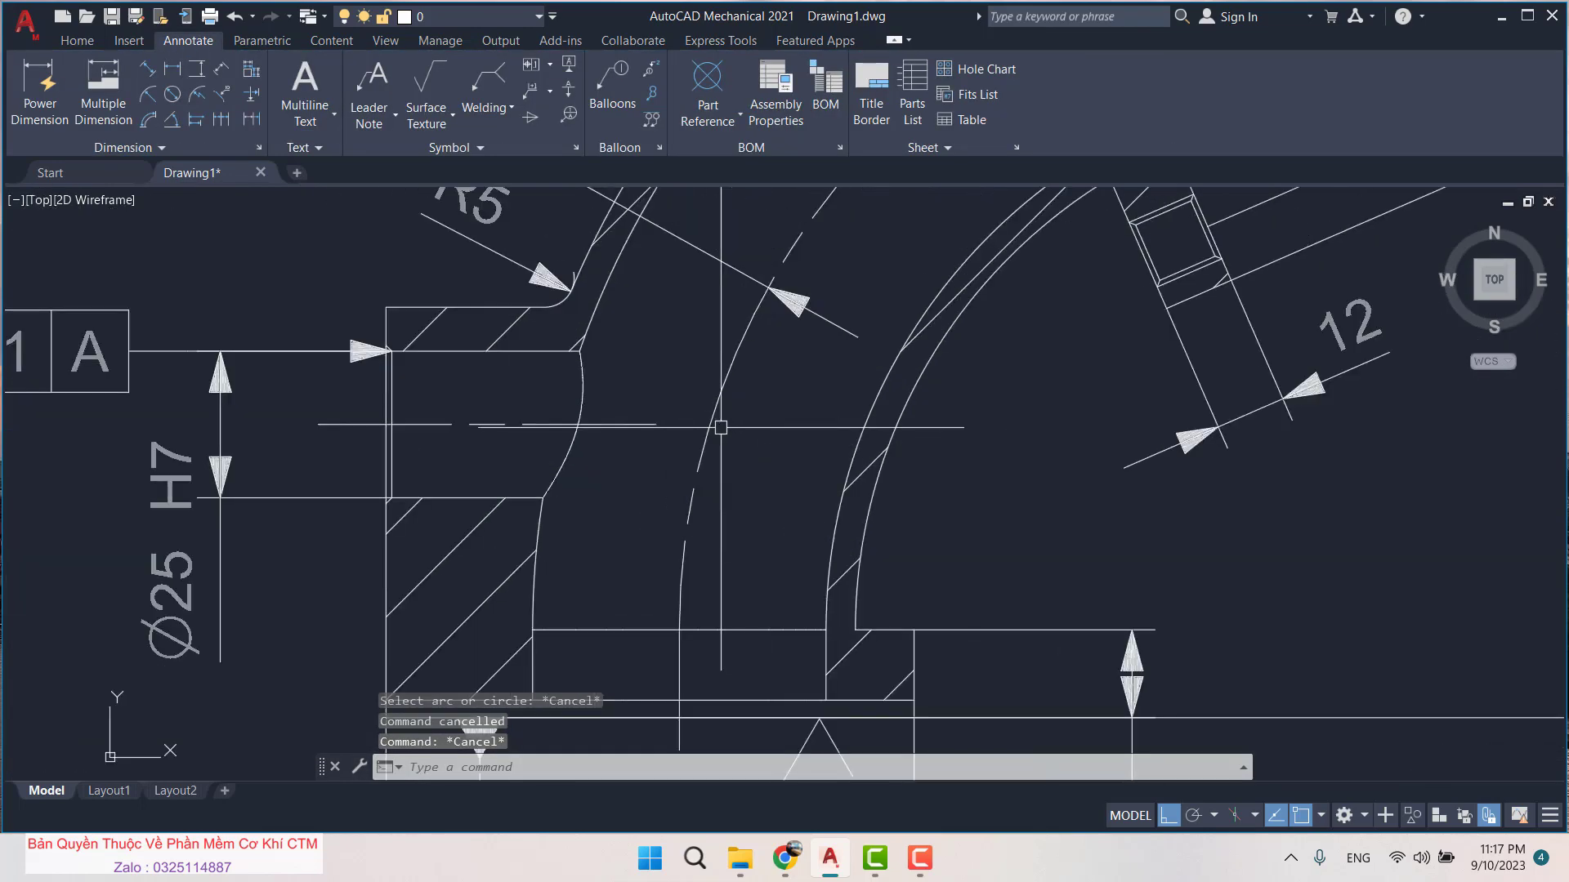
{"action": "left_click", "coordinate": [719, 425]}
{"action": "scroll", "coordinate": [719, 425], "scroll_direction": "down", "scroll_amount": 4}
{"action": "scroll", "coordinate": [686, 512], "scroll_direction": "up", "scroll_amount": 3}
{"action": "key", "text": "Escape"}
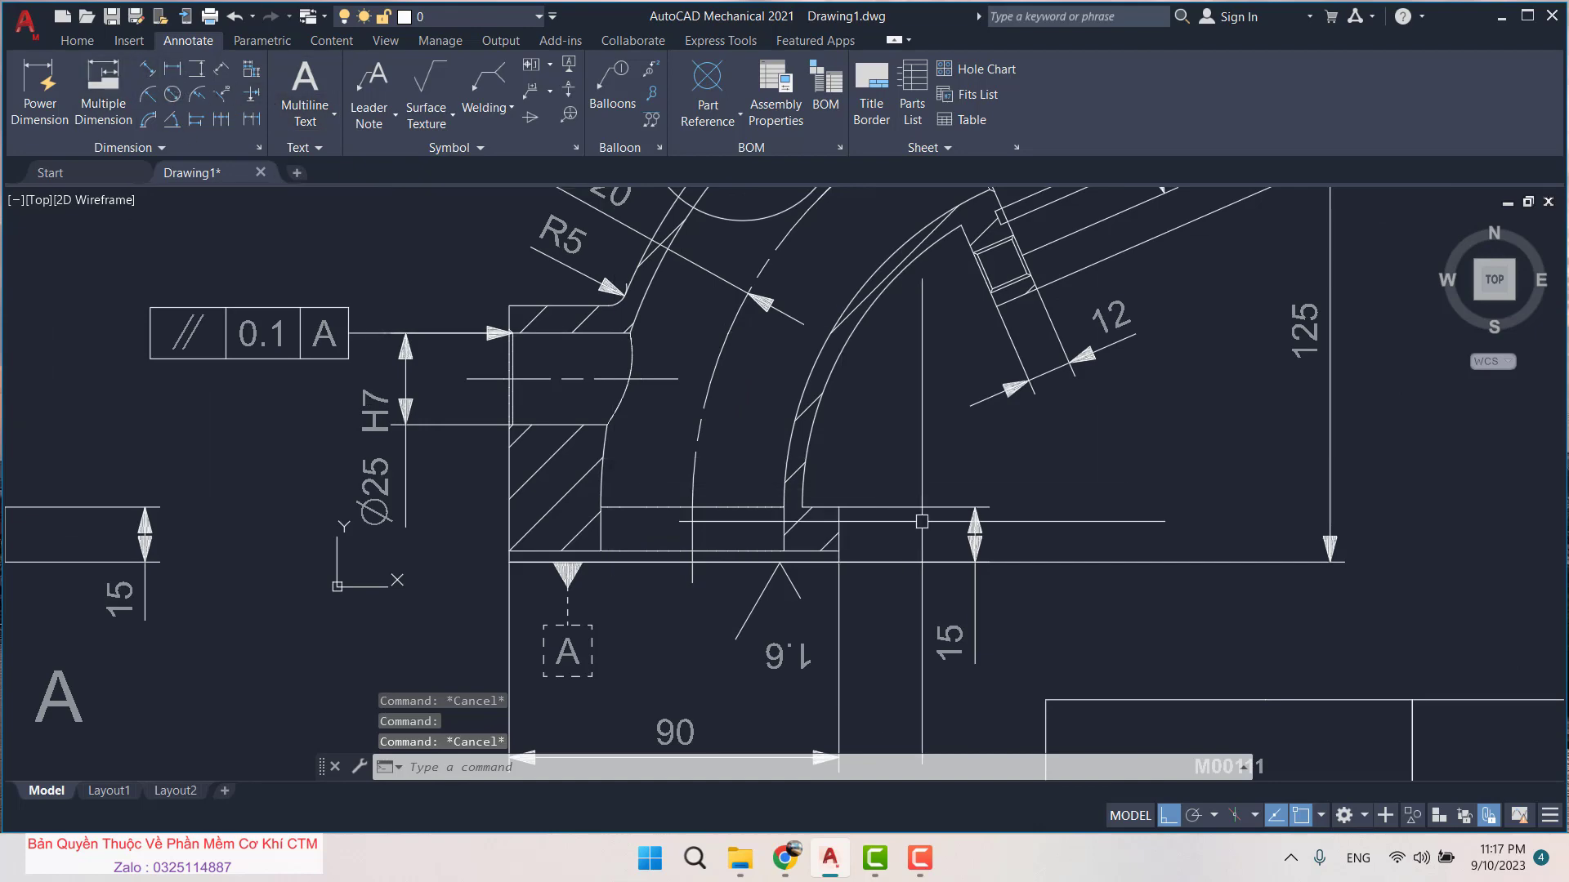
{"action": "scroll", "coordinate": [921, 521], "scroll_direction": "down", "scroll_amount": 5}
{"action": "scroll", "coordinate": [921, 521], "scroll_direction": "up", "scroll_amount": 3}
{"action": "middle_click_drag", "start_coordinate": [921, 521], "coordinate": [759, 330]}
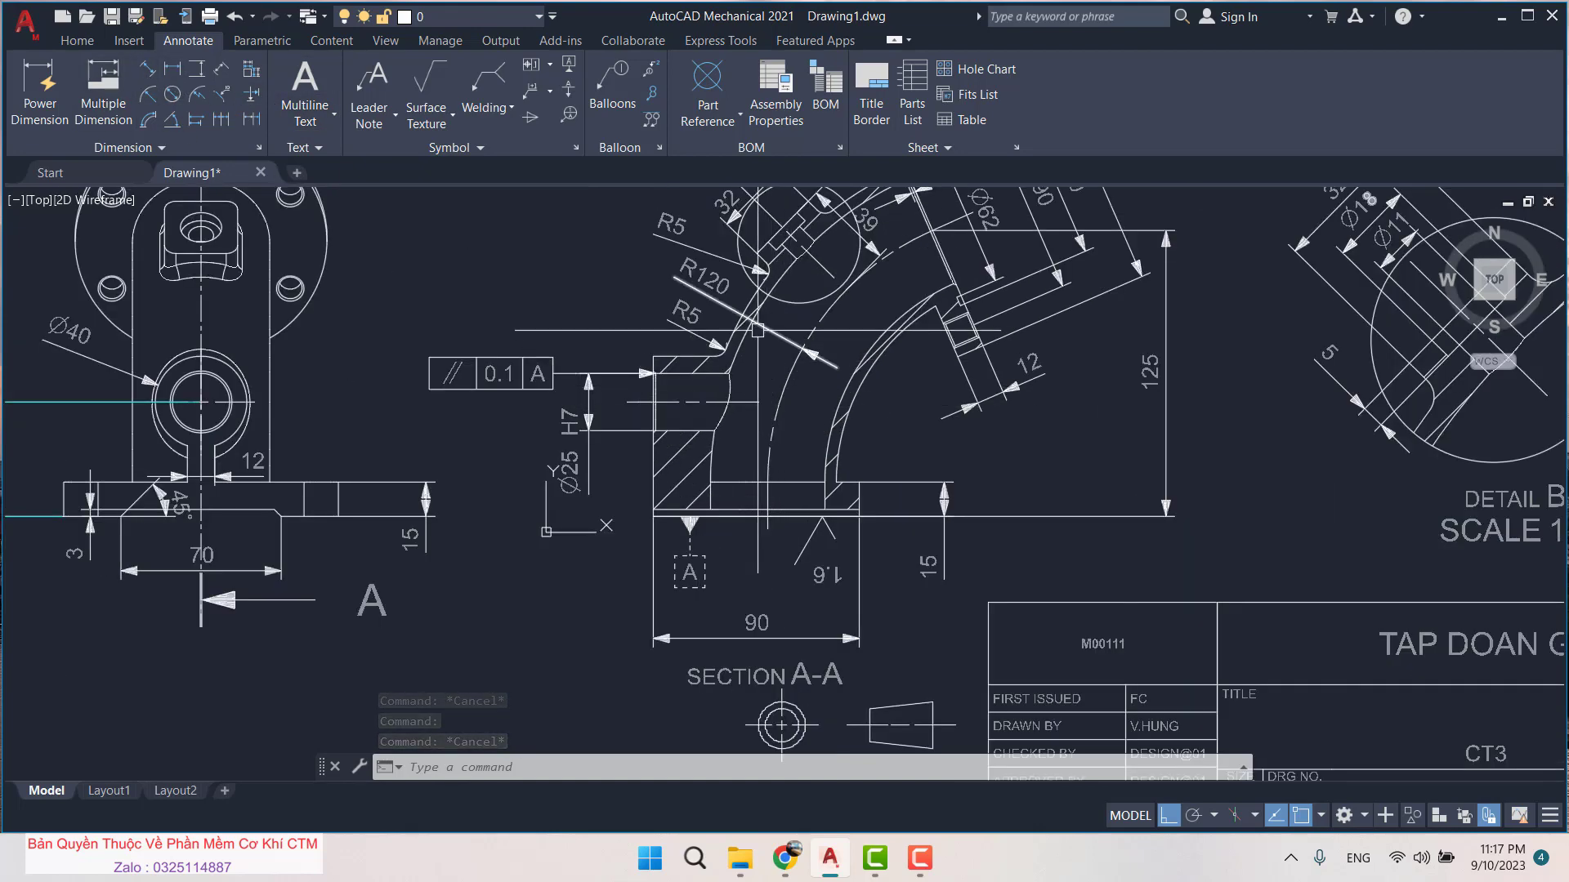
{"action": "scroll", "coordinate": [780, 352], "scroll_direction": "up", "scroll_amount": 2}
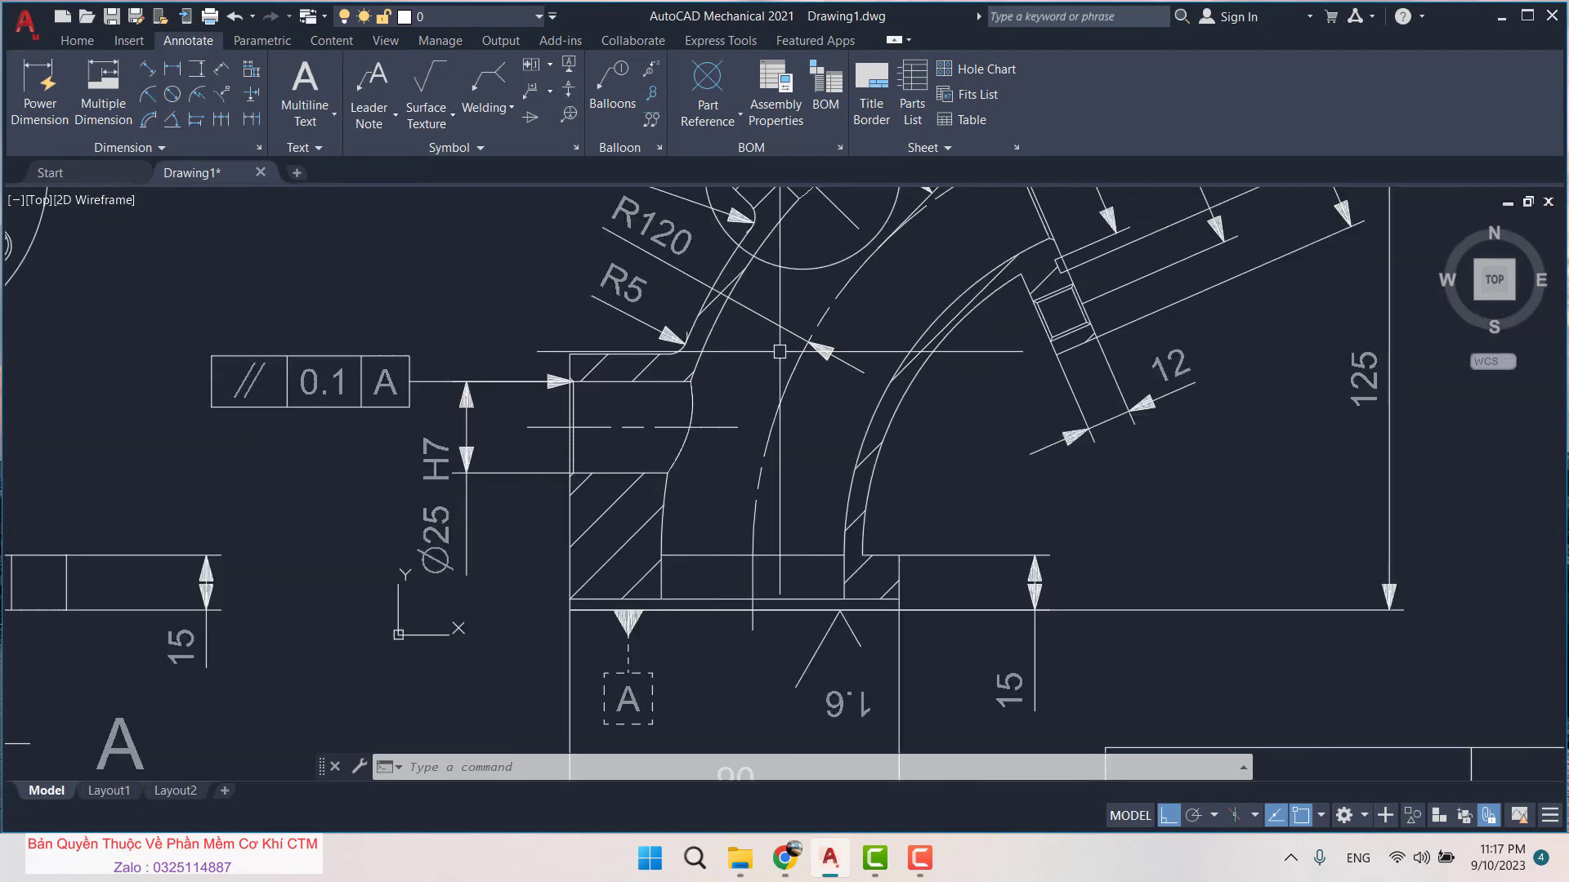
{"action": "left_click", "coordinate": [791, 381]}
{"action": "scroll", "coordinate": [792, 381], "scroll_direction": "down", "scroll_amount": 3}
{"action": "scroll", "coordinate": [972, 329], "scroll_direction": "up", "scroll_amount": 3}
{"action": "key", "text": "Escape"}
{"action": "key", "text": "Escape"}
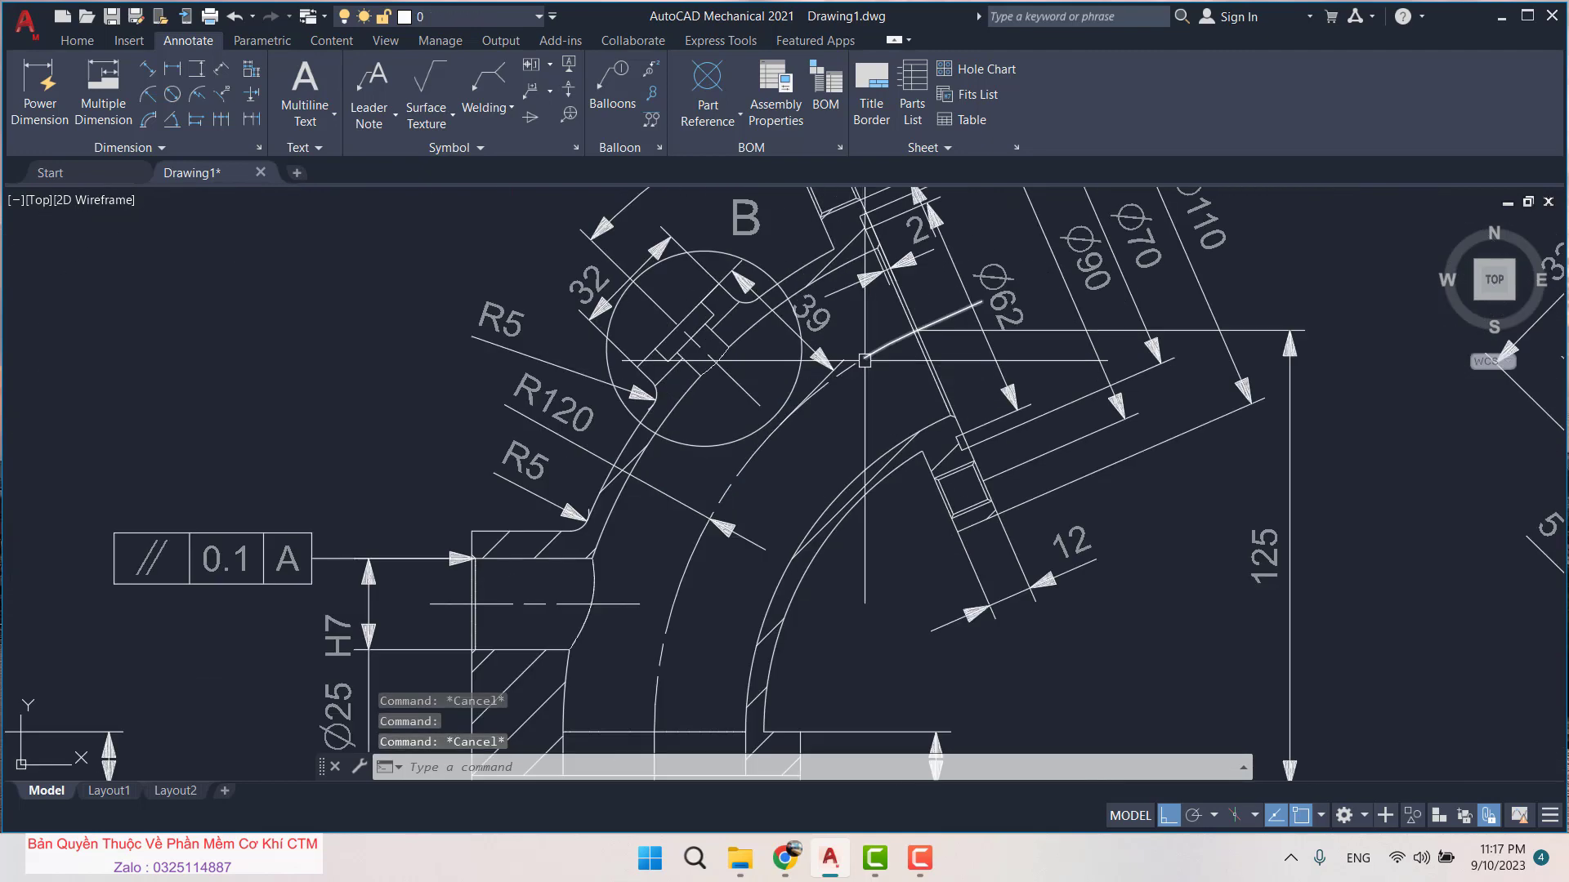
{"action": "scroll", "coordinate": [939, 335], "scroll_direction": "down", "scroll_amount": 2}
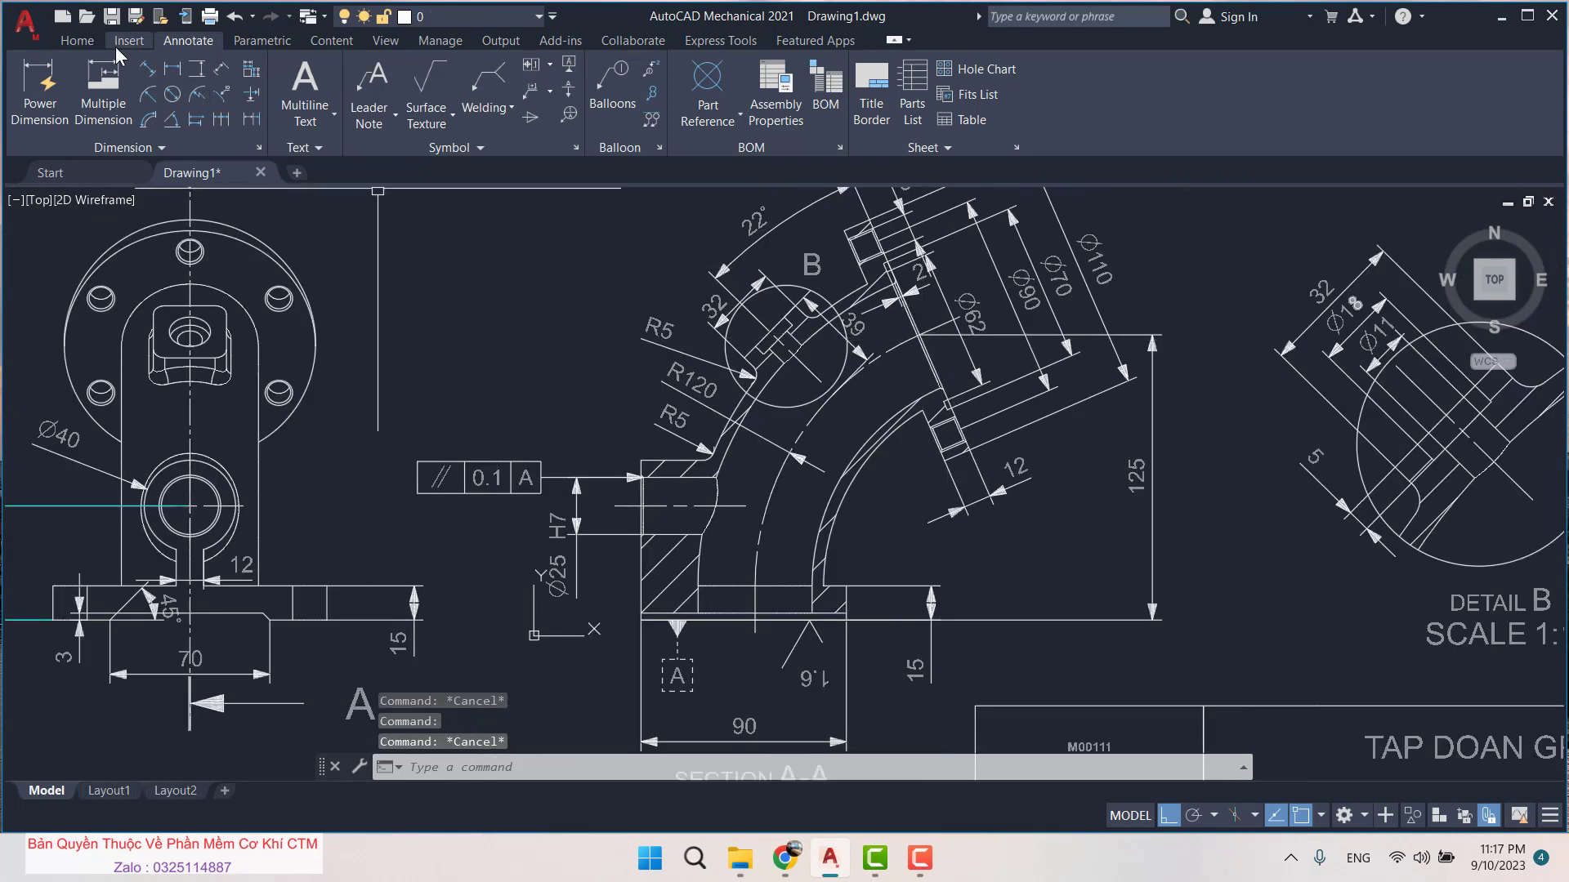
{"action": "scroll", "coordinate": [1086, 280], "scroll_direction": "down", "scroll_amount": 3}
{"action": "scroll", "coordinate": [680, 317], "scroll_direction": "up", "scroll_amount": 3}
{"action": "scroll", "coordinate": [680, 317], "scroll_direction": "up", "scroll_amount": 1}
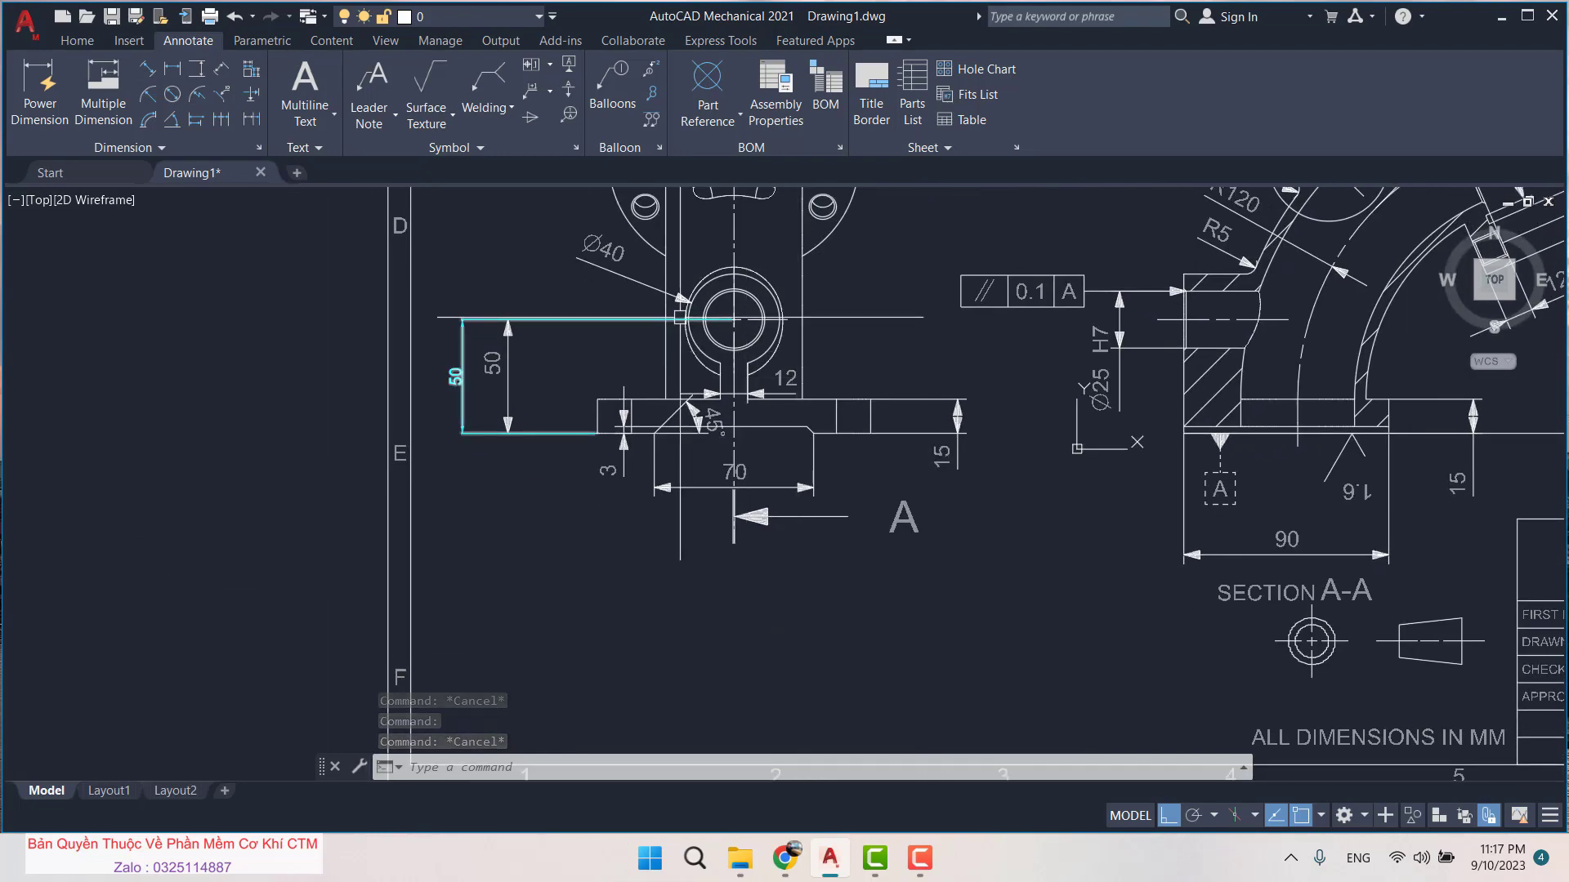
{"action": "scroll", "coordinate": [680, 317], "scroll_direction": "down", "scroll_amount": 3}
{"action": "scroll", "coordinate": [680, 317], "scroll_direction": "up", "scroll_amount": 3}
{"action": "scroll", "coordinate": [831, 553], "scroll_direction": "down", "scroll_amount": 2}
{"action": "scroll", "coordinate": [831, 552], "scroll_direction": "up", "scroll_amount": 1}
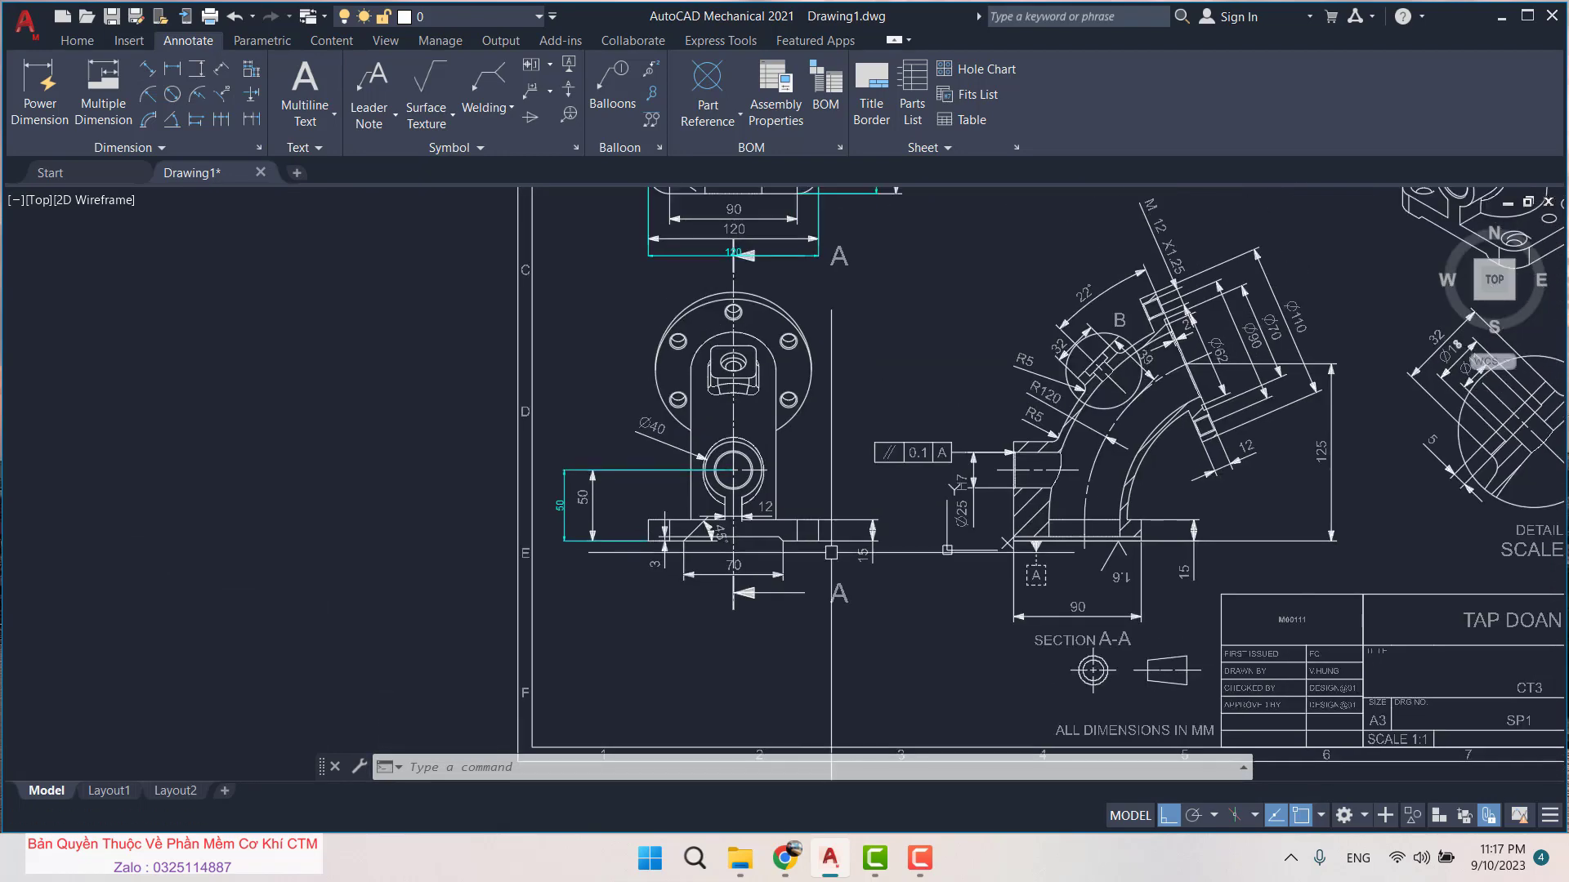
{"action": "scroll", "coordinate": [831, 553], "scroll_direction": "down", "scroll_amount": 3}
{"action": "scroll", "coordinate": [879, 489], "scroll_direction": "up", "scroll_amount": 2}
{"action": "scroll", "coordinate": [513, 277], "scroll_direction": "up", "scroll_amount": 2}
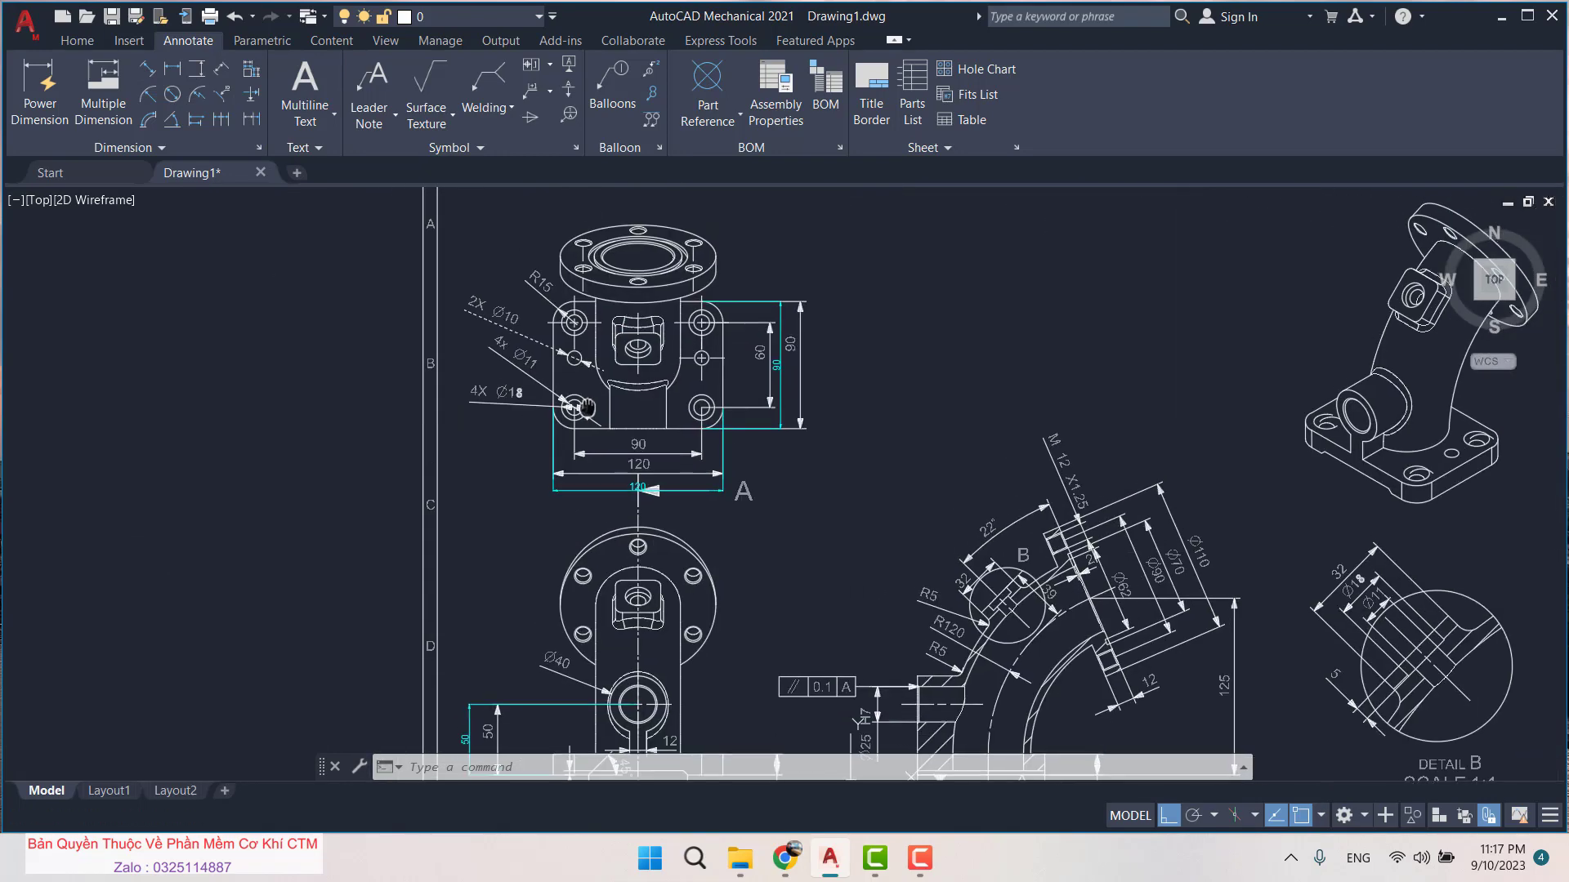
{"action": "scroll", "coordinate": [812, 676], "scroll_direction": "down", "scroll_amount": 4}
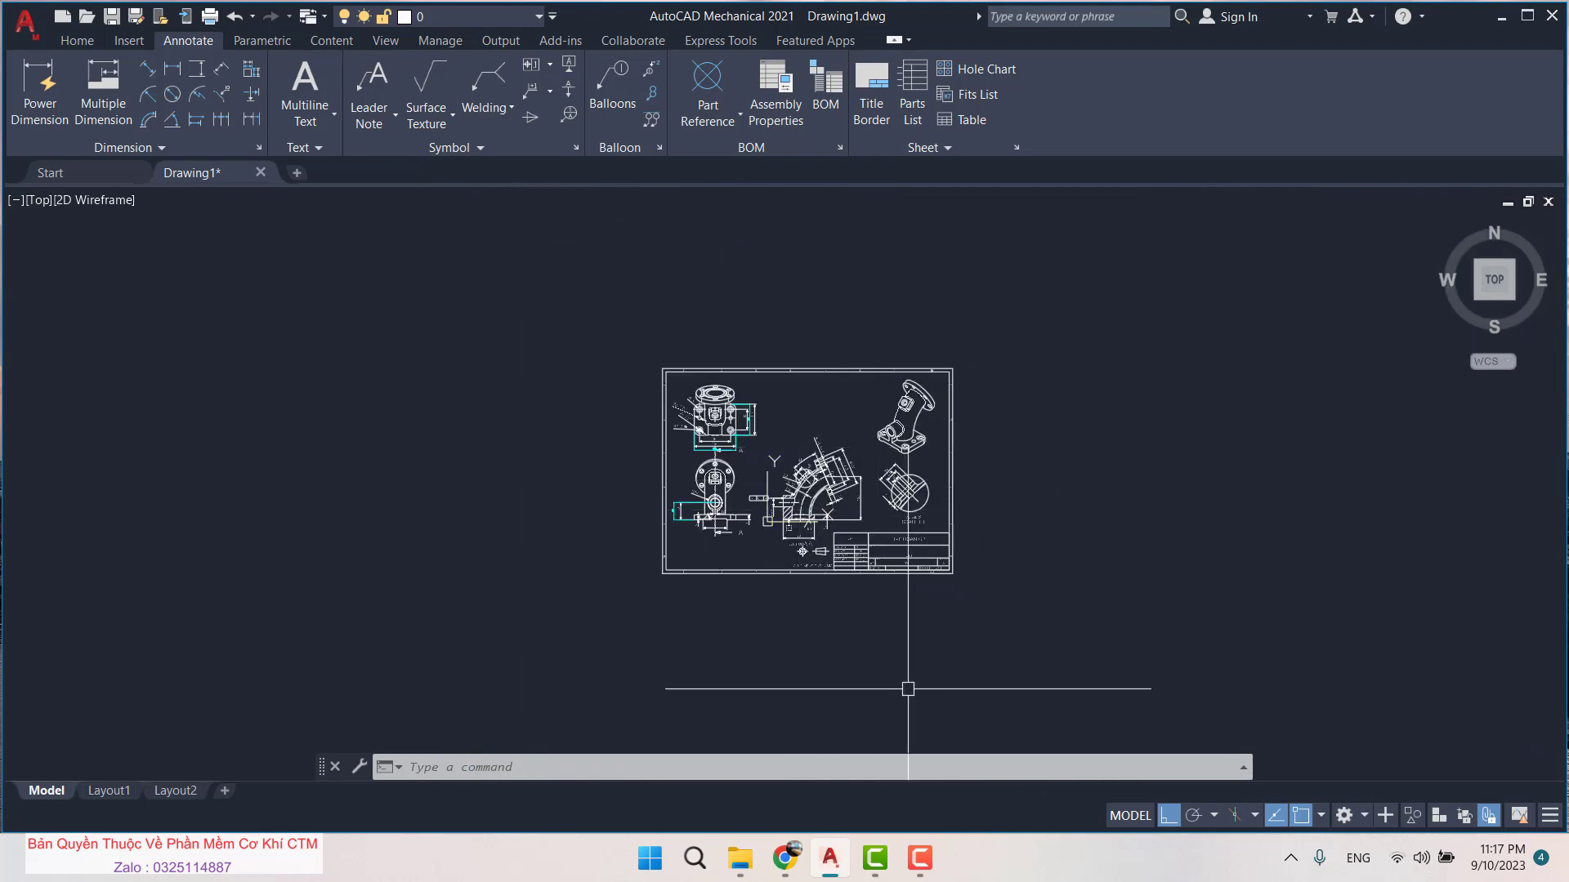
{"action": "type", "text": "a"}
{"action": "key", "text": "Return"}
{"action": "key", "text": "Escape"}
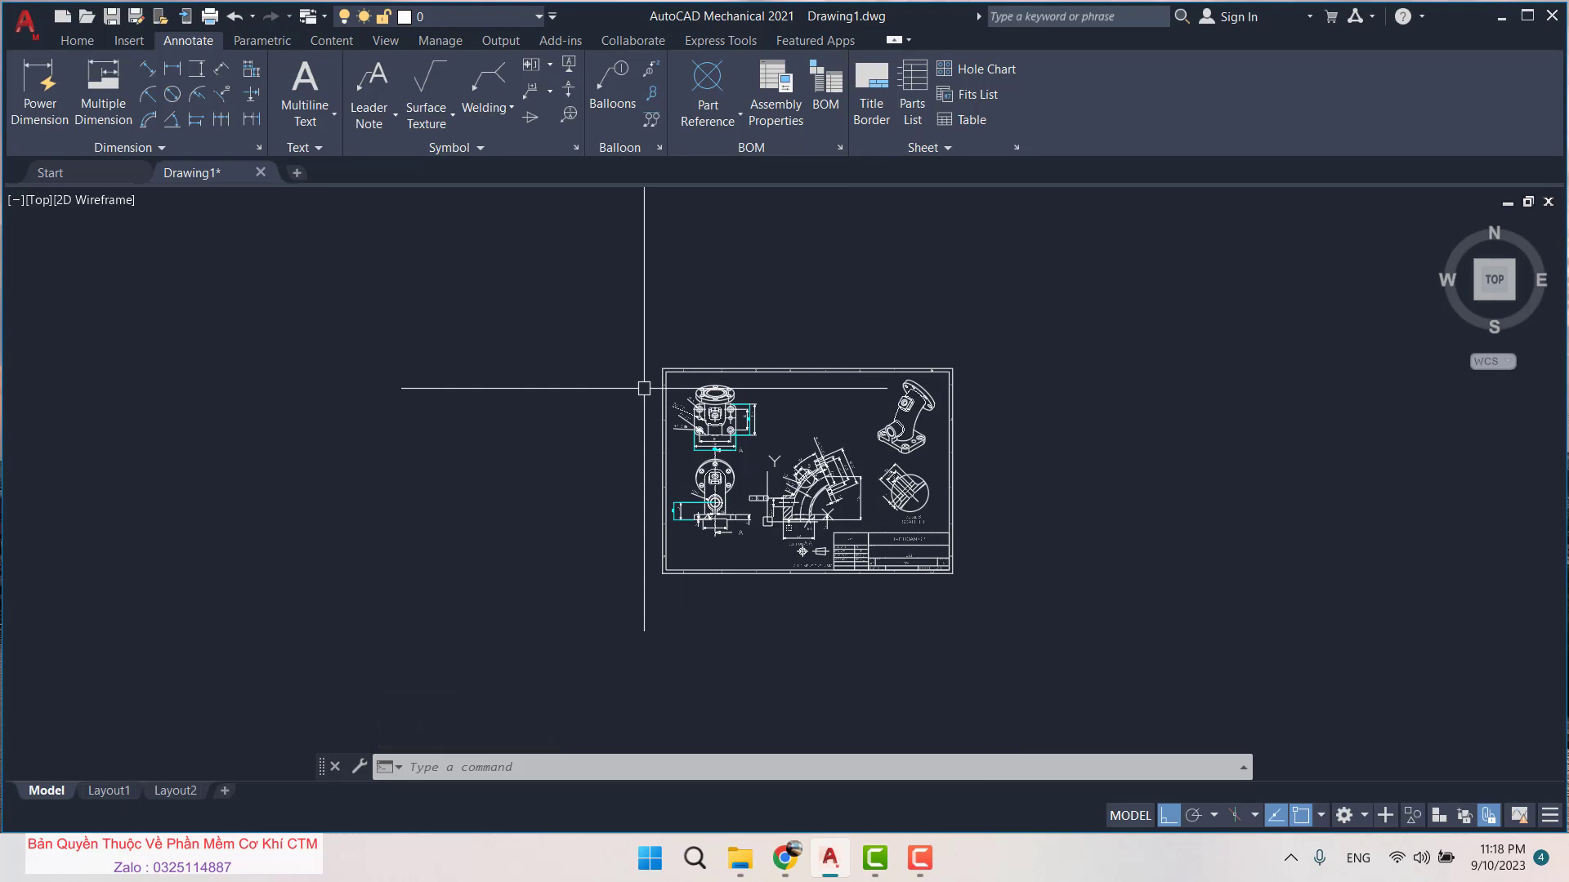
{"action": "scroll", "coordinate": [804, 489], "scroll_direction": "up", "scroll_amount": 6}
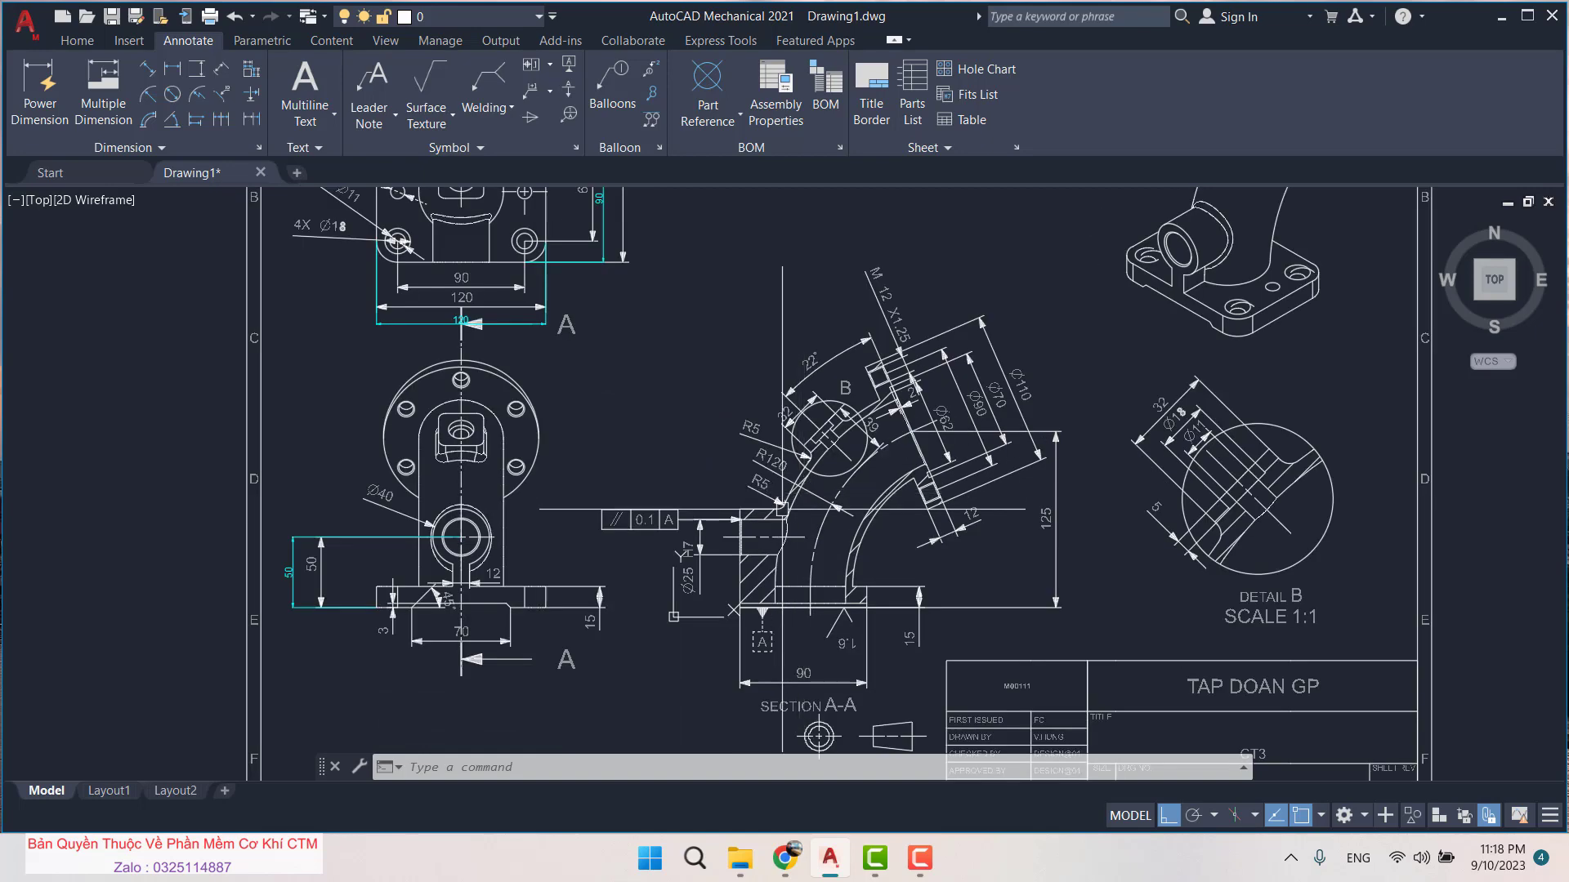
{"action": "scroll", "coordinate": [783, 509], "scroll_direction": "down", "scroll_amount": 3}
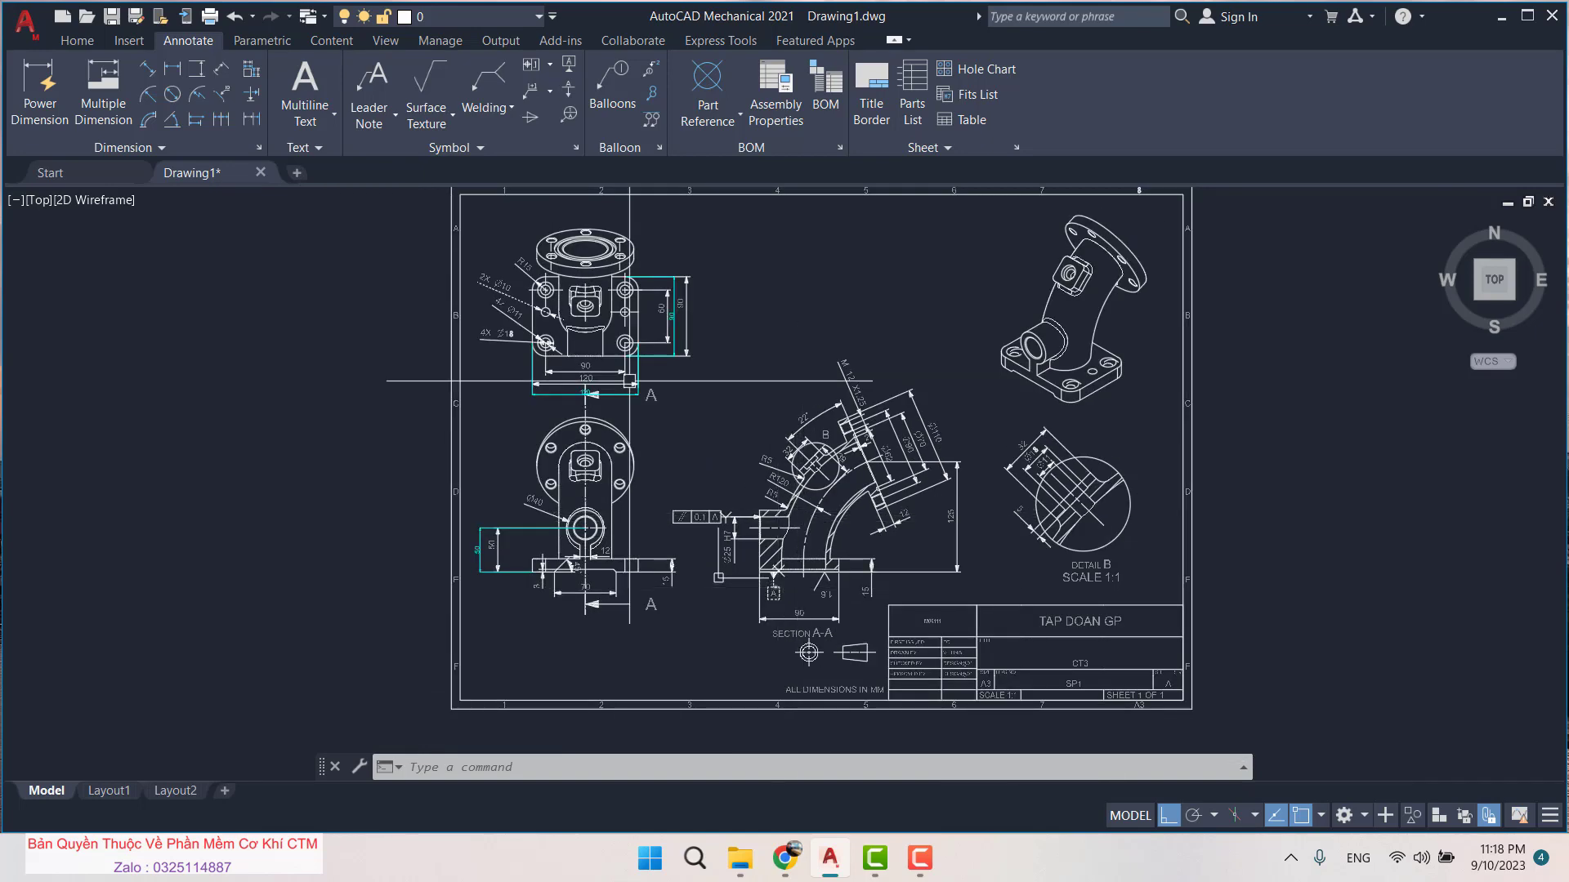